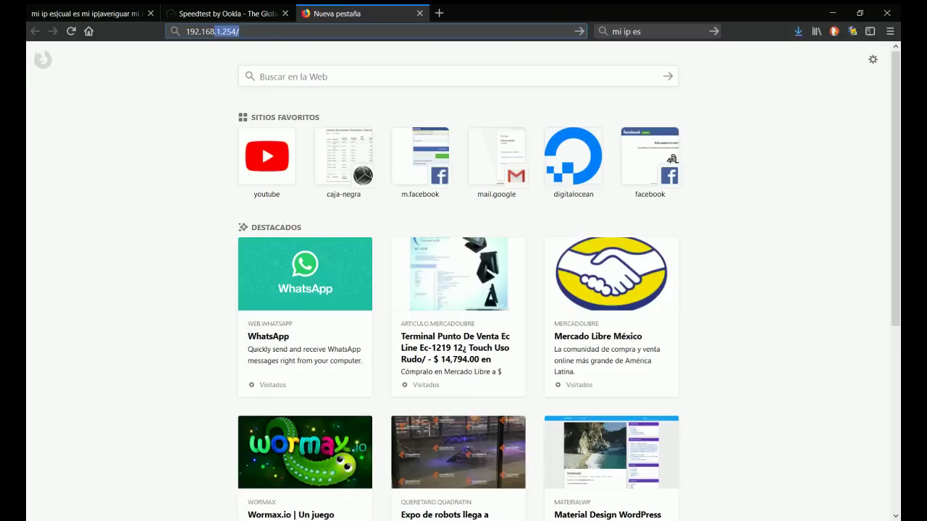
Step: Log into the router at 192.168.0.1 with the admin credentials
{"action": "type", "text": "1"}
{"action": "key", "text": "Return"}
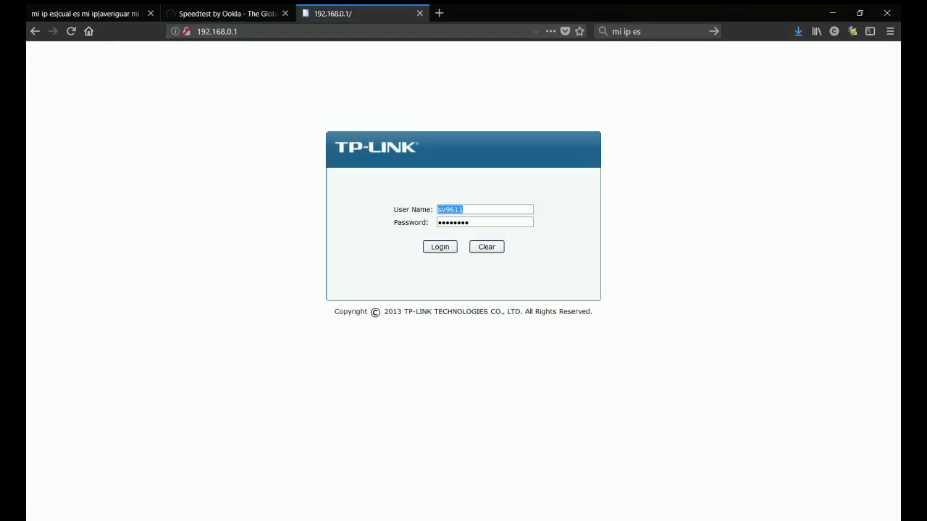
{"action": "type", "text": "admin"}
{"action": "key", "text": "Tab"}
{"action": "type", "text": "admin"}
{"action": "key", "text": "Return"}
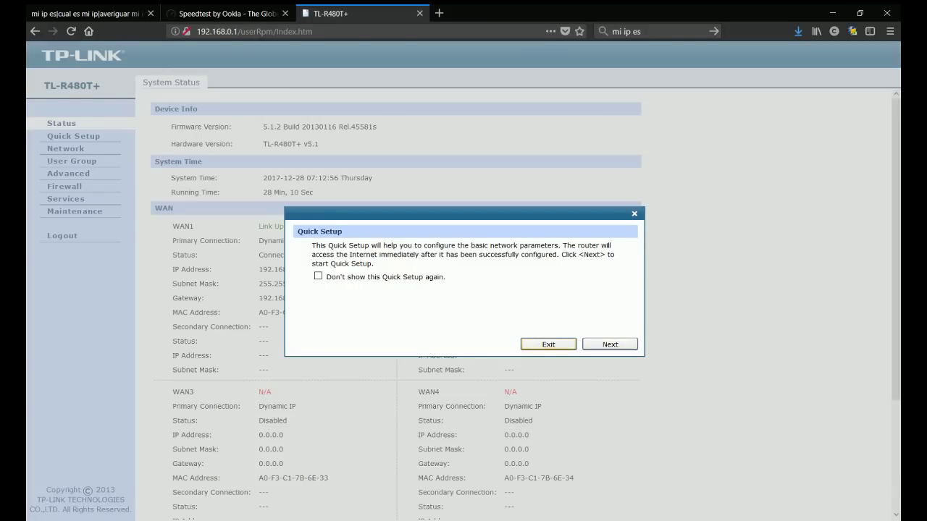
Step: Dismiss the Quick Setup prompt and highlight the WAN1 and WAN2 connection details
{"action": "left_click", "coordinate": [548, 344]}
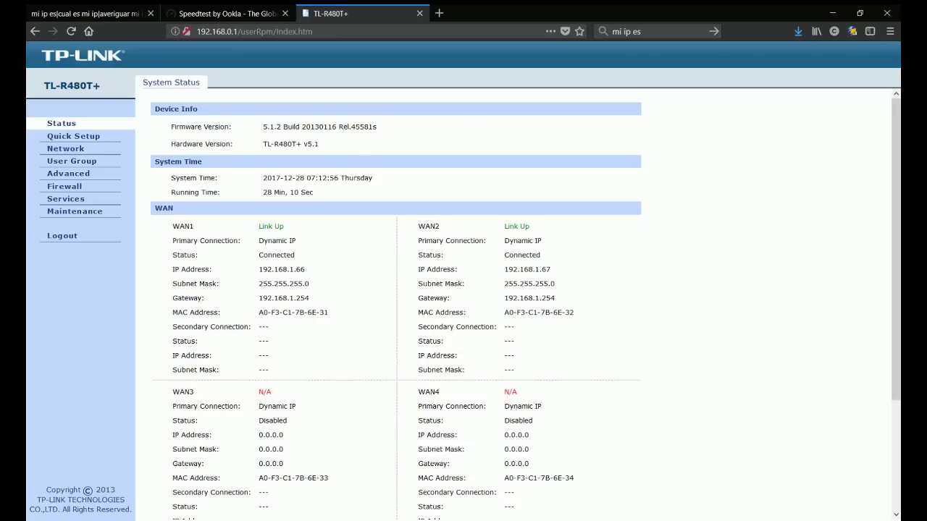
{"action": "left_click_drag", "start_coordinate": [172, 226], "coordinate": [329, 312]}
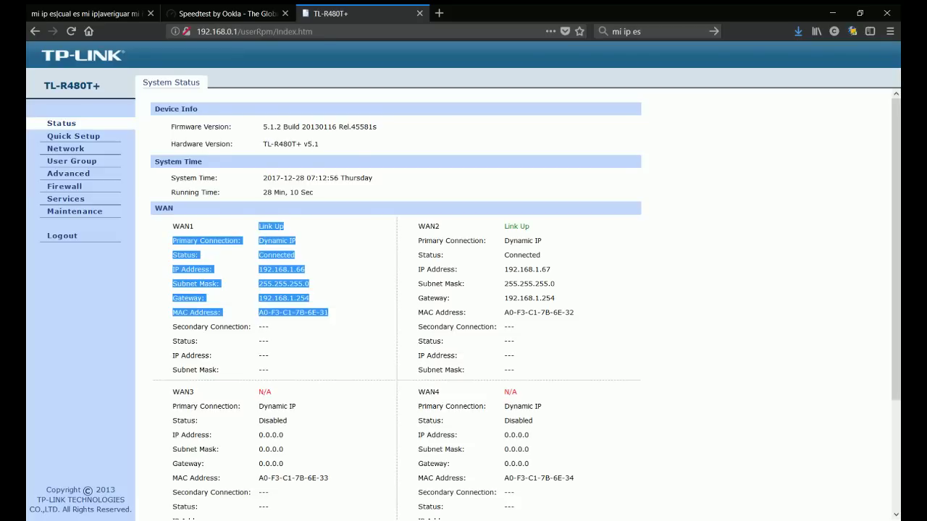
{"action": "left_click", "coordinate": [329, 312]}
{"action": "left_click_drag", "start_coordinate": [418, 226], "coordinate": [471, 312]}
{"action": "left_click", "coordinate": [470, 312]}
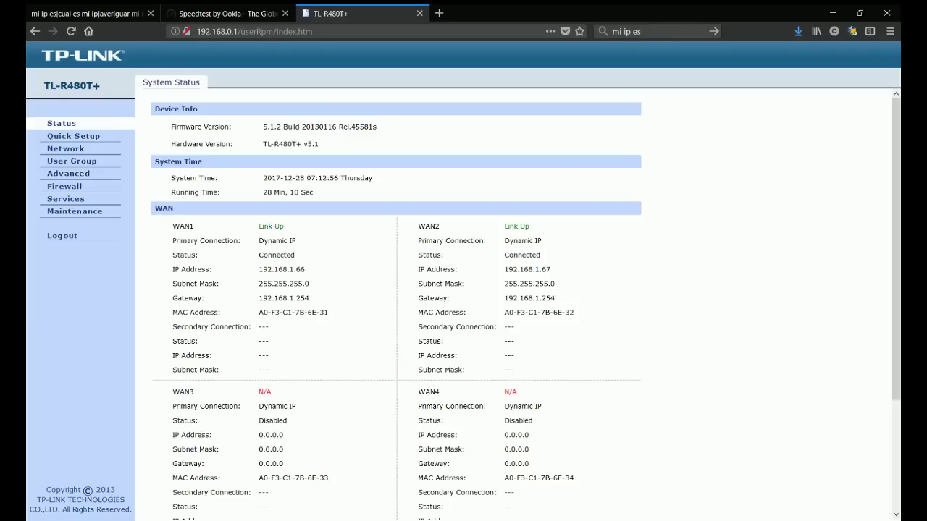
Step: Point out WAN1's Dynamic IP connection type and WAN2's status, addresses and gateway
{"action": "left_click_drag", "start_coordinate": [258, 241], "coordinate": [295, 241]}
{"action": "mouse_move", "coordinate": [504, 226]}
{"action": "left_mouse_down"}
{"action": "mouse_move", "coordinate": [554, 284]}
{"action": "mouse_move", "coordinate": [551, 298]}
{"action": "mouse_move", "coordinate": [504, 270]}
{"action": "mouse_move", "coordinate": [503, 226]}
{"action": "left_mouse_up"}
{"action": "left_click", "coordinate": [550, 297]}
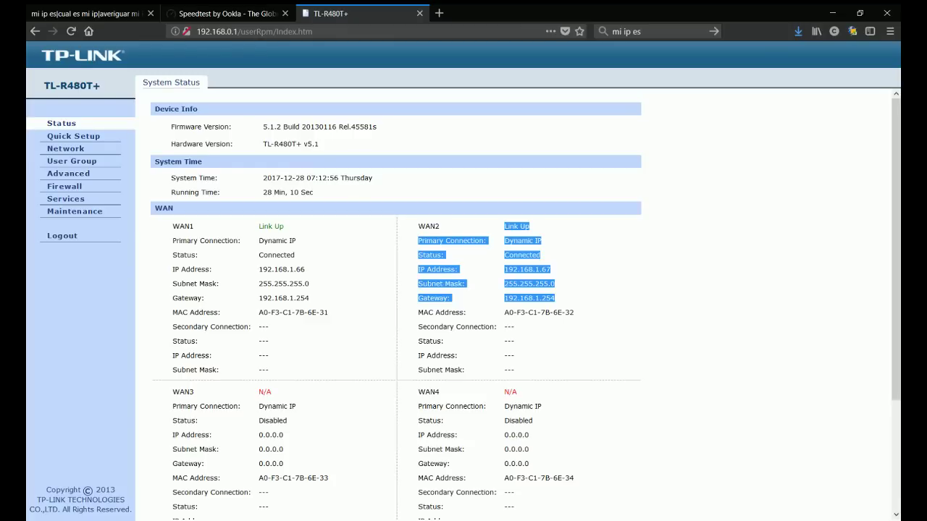
{"action": "left_click_drag", "start_coordinate": [259, 226], "coordinate": [328, 312]}
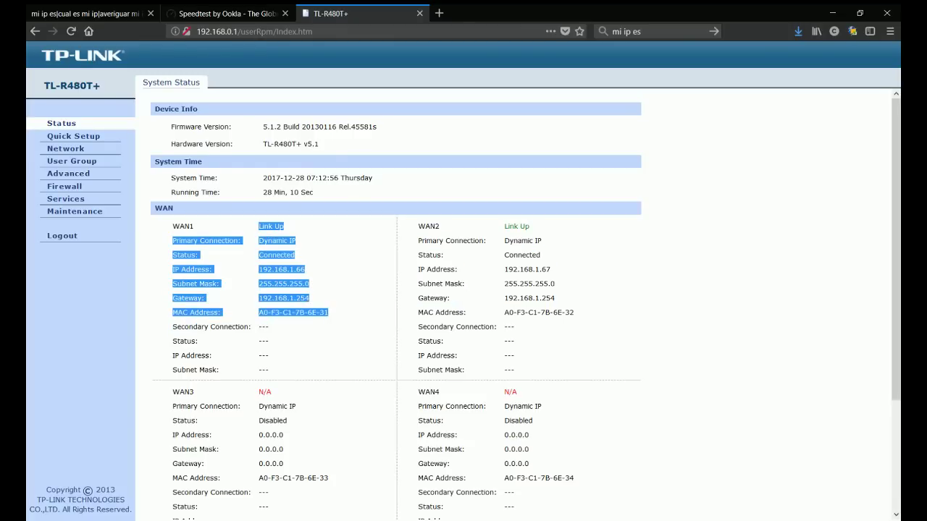
{"action": "left_click", "coordinate": [328, 312]}
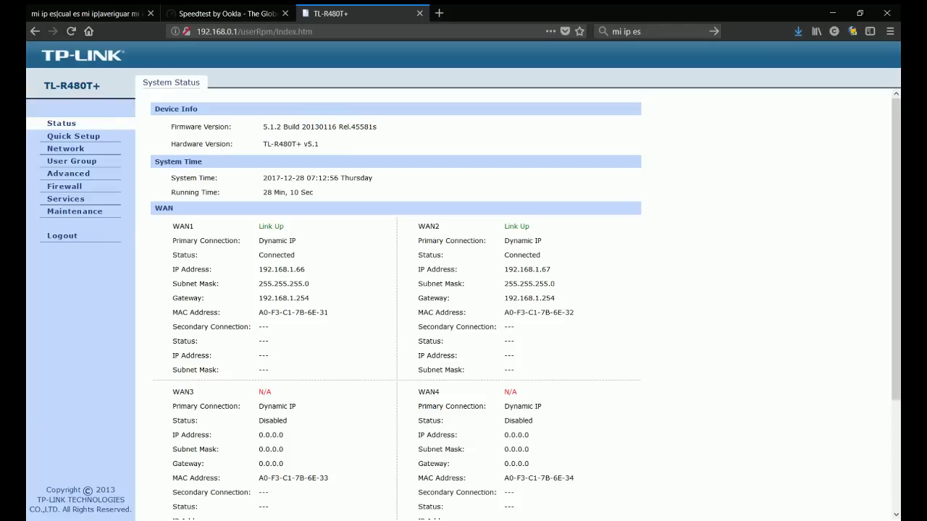
{"action": "left_click_drag", "start_coordinate": [306, 269], "coordinate": [267, 269]}
{"action": "left_click_drag", "start_coordinate": [505, 269], "coordinate": [550, 269]}
{"action": "triple_click", "coordinate": [271, 226]}
{"action": "triple_click", "coordinate": [471, 226]}
{"action": "scroll", "coordinate": [507, 304], "scroll_direction": "down", "scroll_amount": 3}
{"action": "triple_click", "coordinate": [264, 245]}
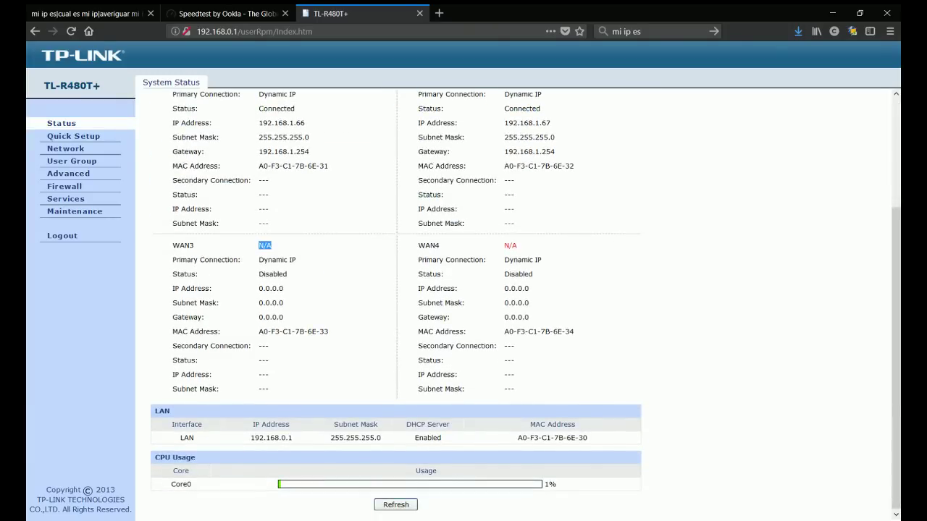
{"action": "left_click_drag", "start_coordinate": [505, 245], "coordinate": [542, 259]}
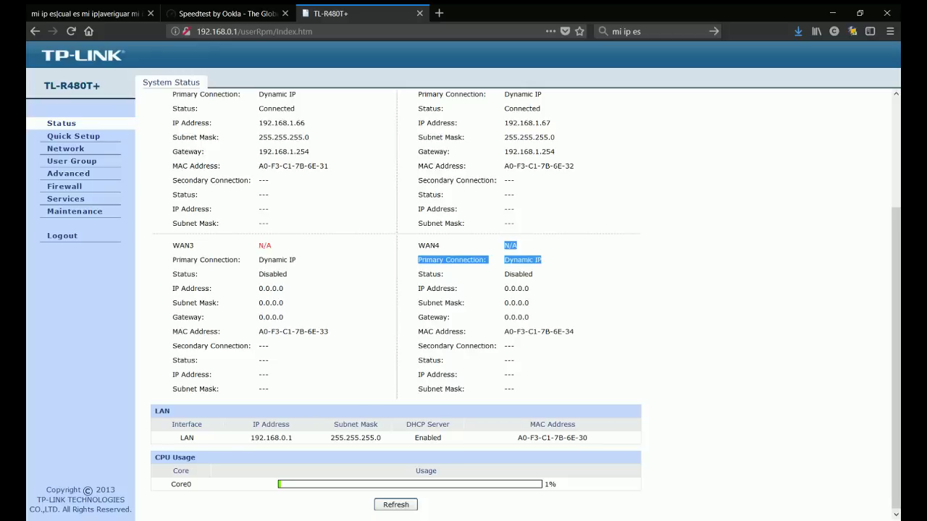
{"action": "left_click_drag", "start_coordinate": [178, 437], "coordinate": [586, 437]}
{"action": "scroll", "coordinate": [395, 289], "scroll_direction": "up", "scroll_amount": 2}
{"action": "scroll", "coordinate": [396, 289], "scroll_direction": "up", "scroll_amount": 2}
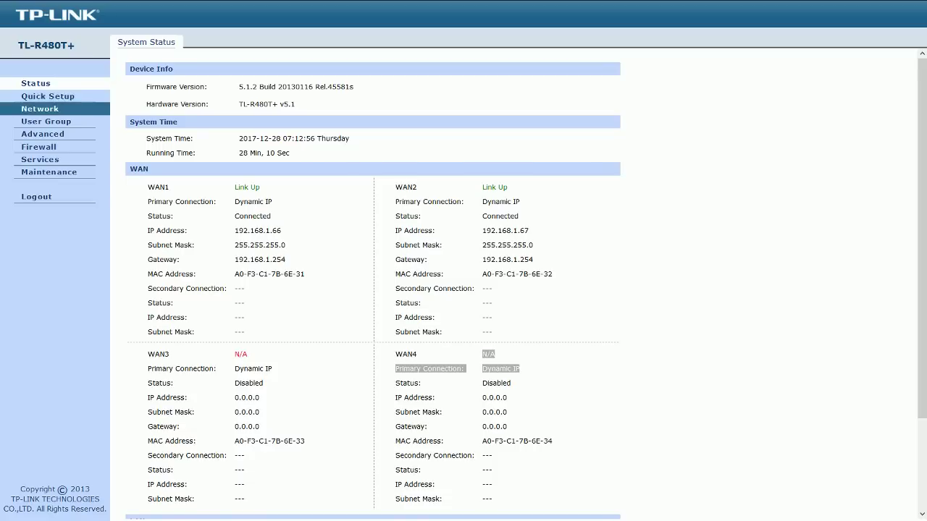
{"action": "left_click_drag", "start_coordinate": [239, 87], "coordinate": [359, 87]}
{"action": "left_click", "coordinate": [360, 87]}
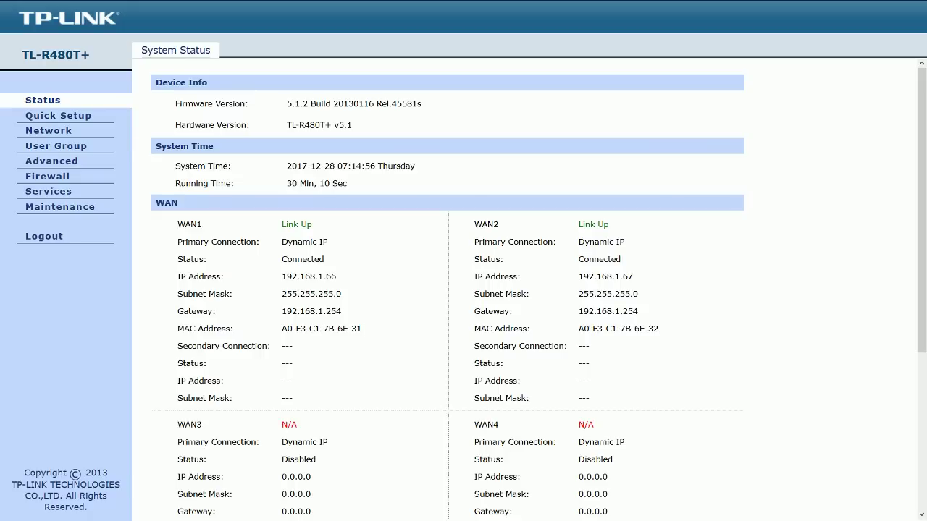
{"action": "double_click", "coordinate": [320, 277]}
{"action": "left_click", "coordinate": [320, 277]}
{"action": "double_click", "coordinate": [320, 277]}
{"action": "triple_click", "coordinate": [605, 277]}
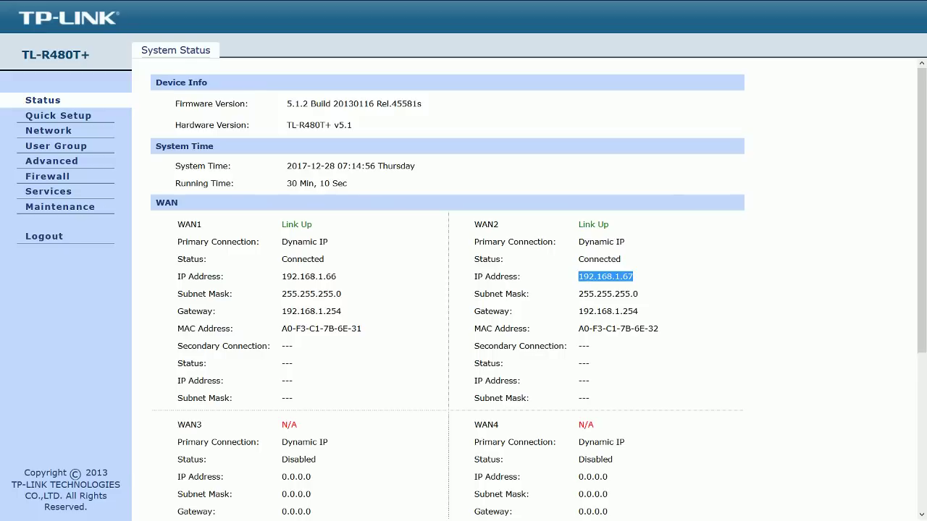
{"action": "scroll", "coordinate": [463, 290], "scroll_direction": "down", "scroll_amount": 5}
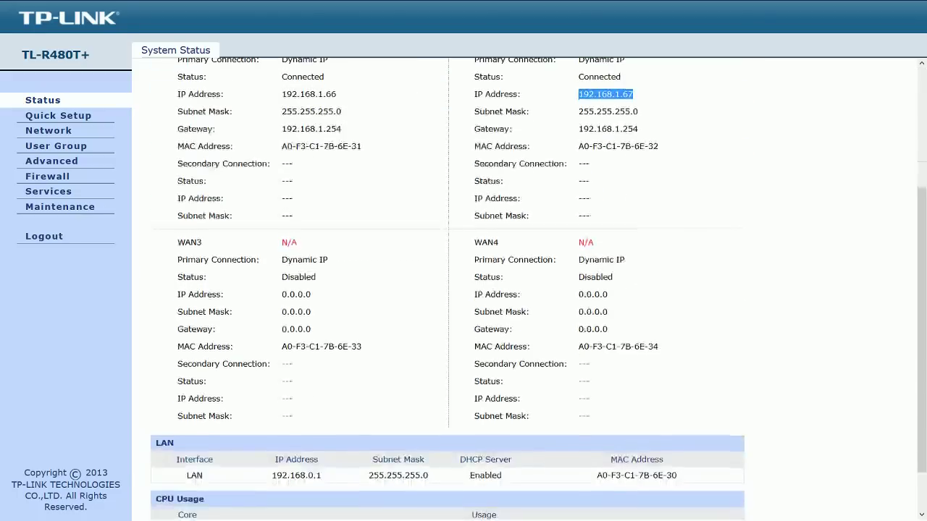
{"action": "left_click_drag", "start_coordinate": [282, 293], "coordinate": [312, 294]}
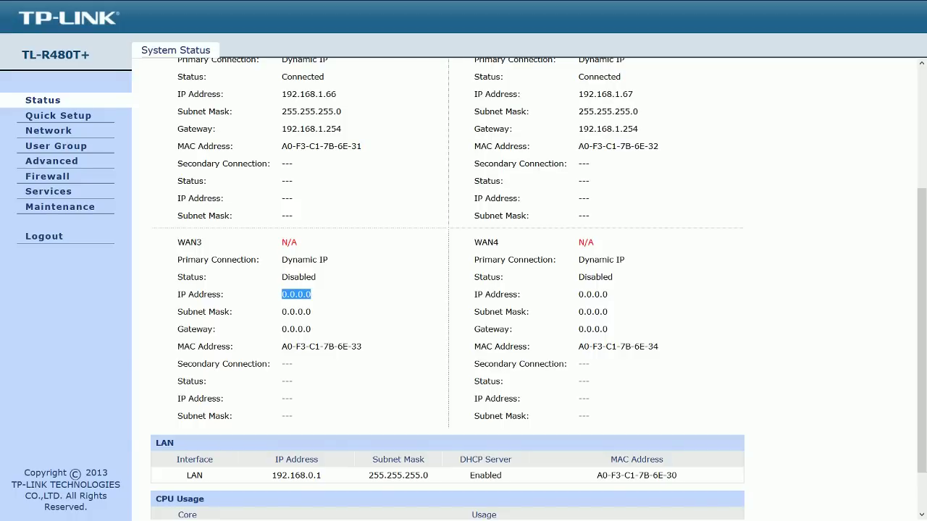
{"action": "scroll", "coordinate": [463, 290], "scroll_direction": "down", "scroll_amount": 2}
{"action": "scroll", "coordinate": [464, 290], "scroll_direction": "up", "scroll_amount": 5}
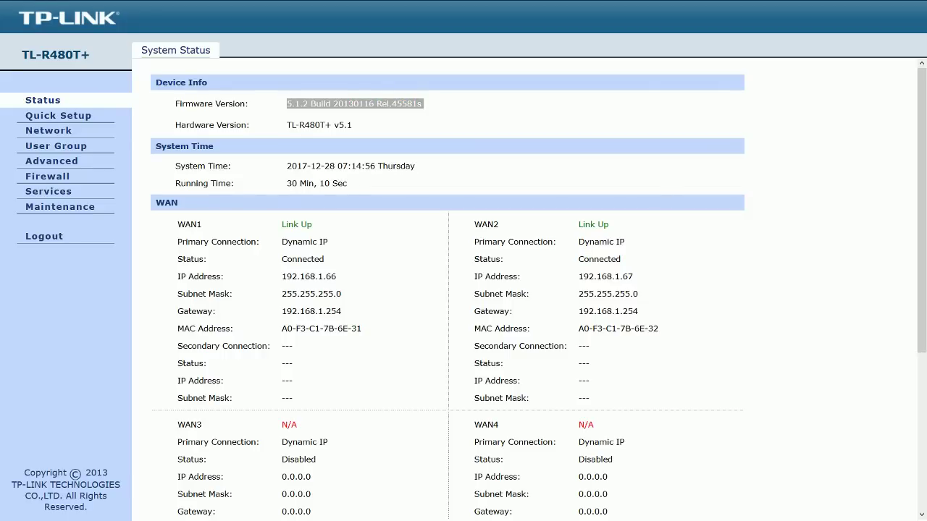
{"action": "scroll", "coordinate": [447, 290], "scroll_direction": "down", "scroll_amount": 5}
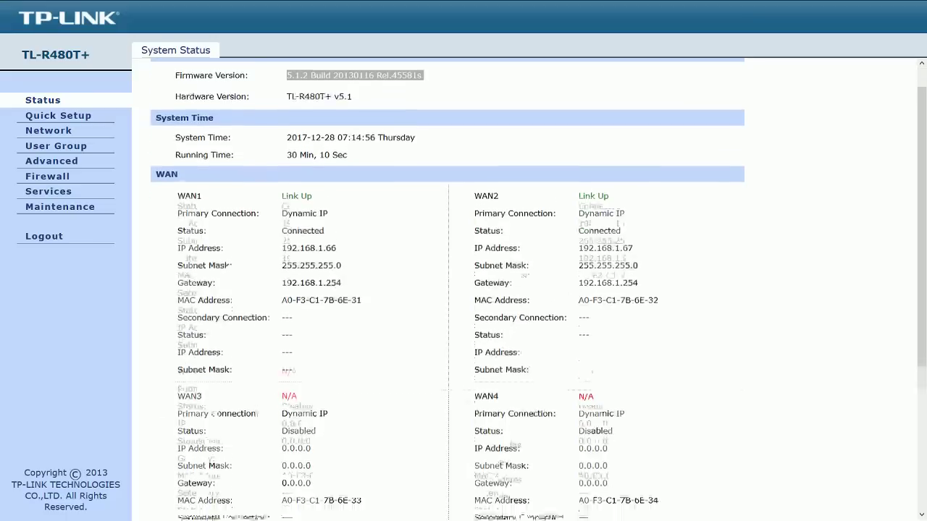
{"action": "double_click", "coordinate": [296, 475]}
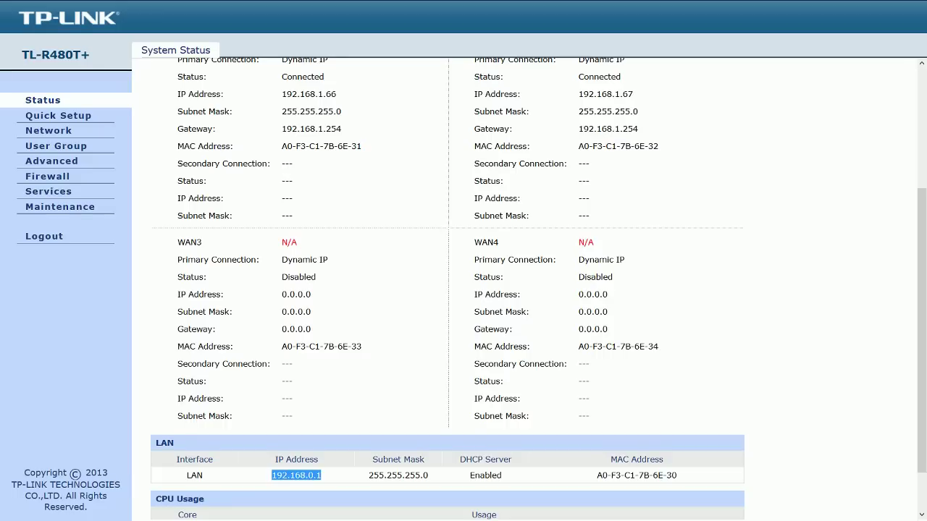
{"action": "scroll", "coordinate": [447, 290], "scroll_direction": "up", "scroll_amount": 2}
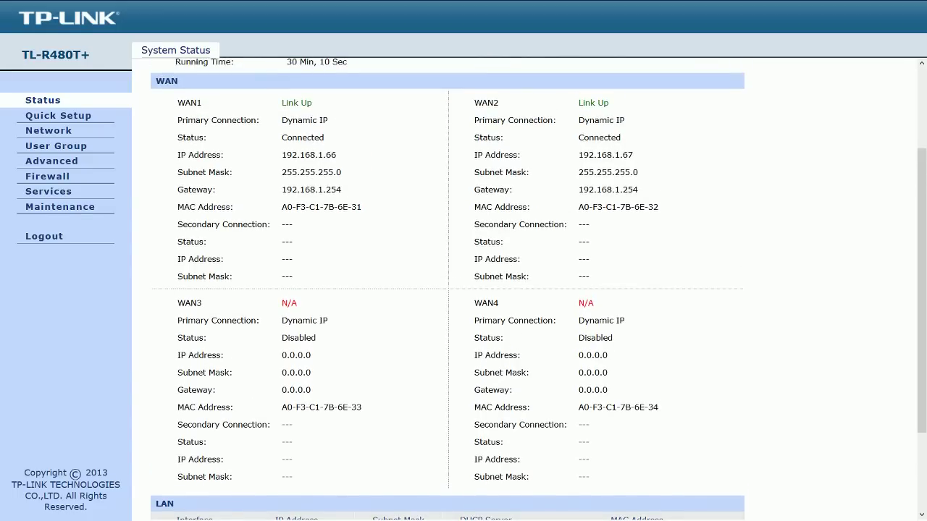
{"action": "scroll", "coordinate": [448, 290], "scroll_direction": "down", "scroll_amount": 2}
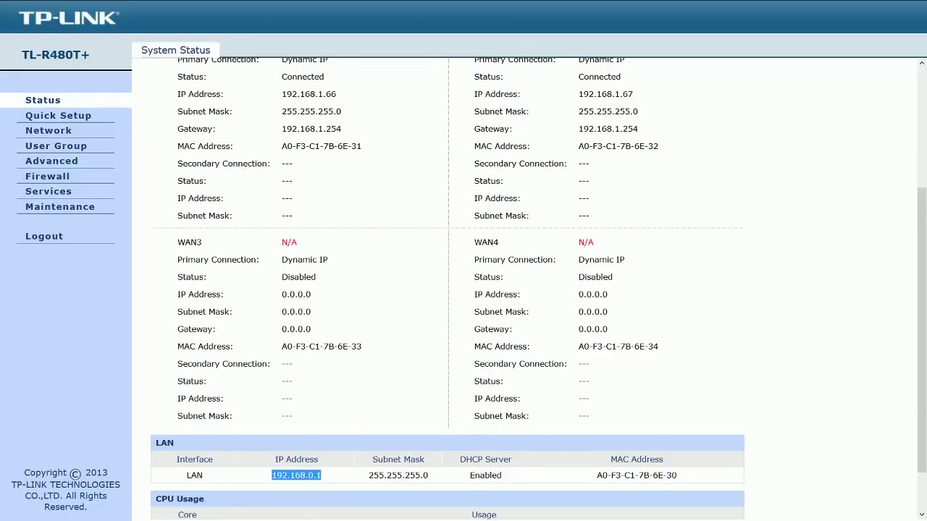
{"action": "key", "text": "alt+Tab"}
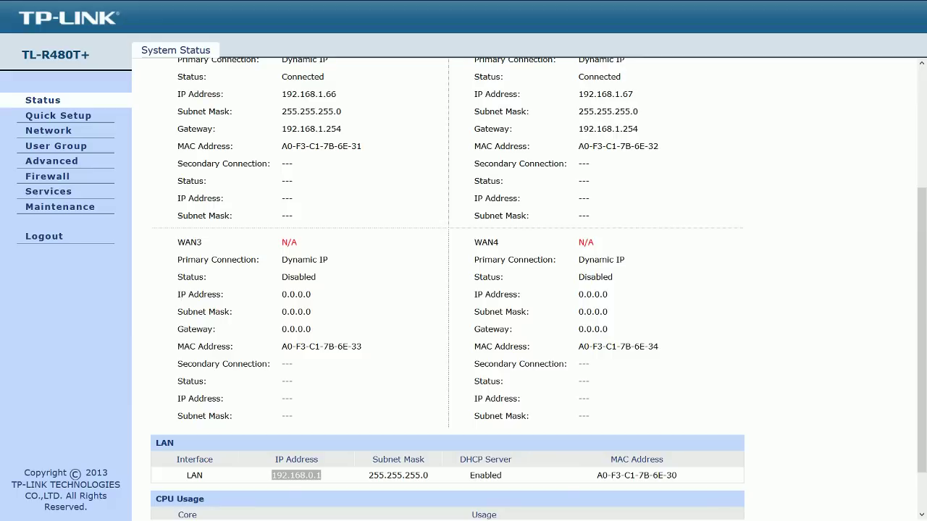
{"action": "scroll", "coordinate": [463, 290], "scroll_direction": "down", "scroll_amount": 3}
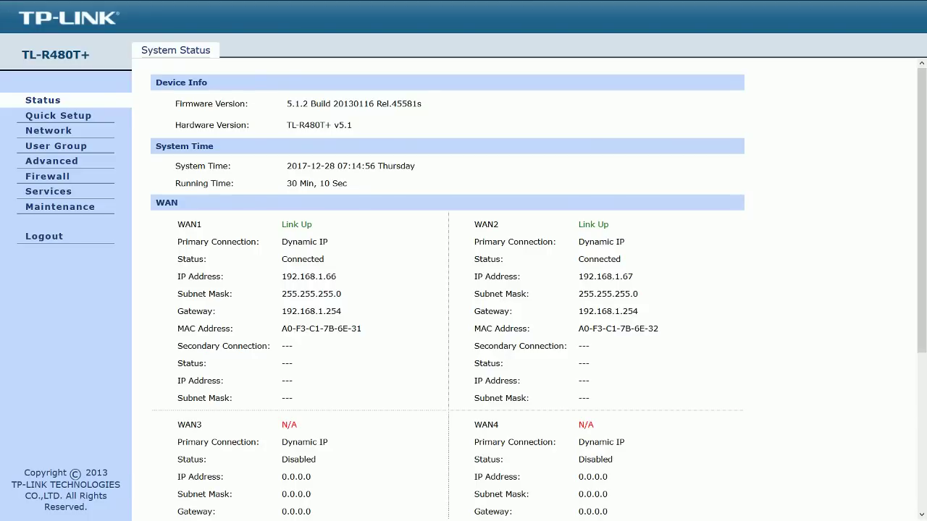
{"action": "left_click_drag", "start_coordinate": [282, 242], "coordinate": [327, 242]}
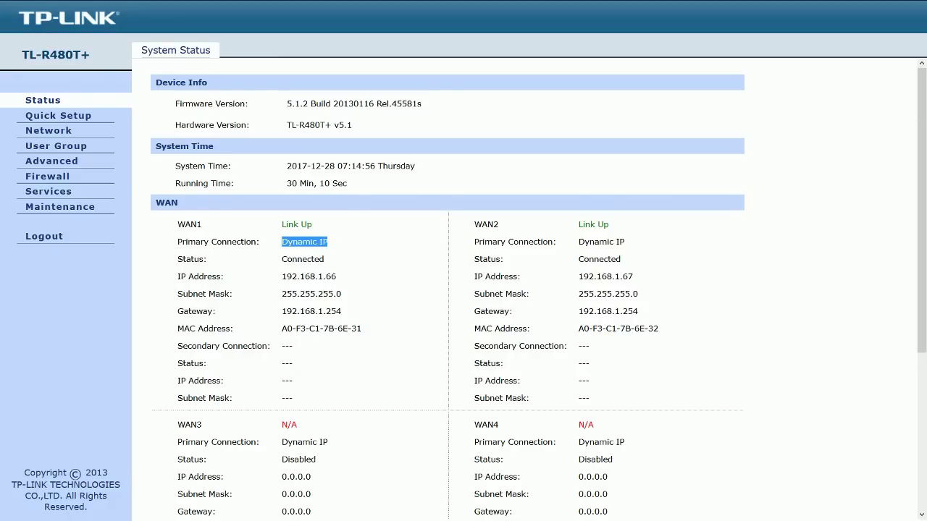
{"action": "left_click_drag", "start_coordinate": [474, 242], "coordinate": [633, 276]}
{"action": "left_click", "coordinate": [633, 277]}
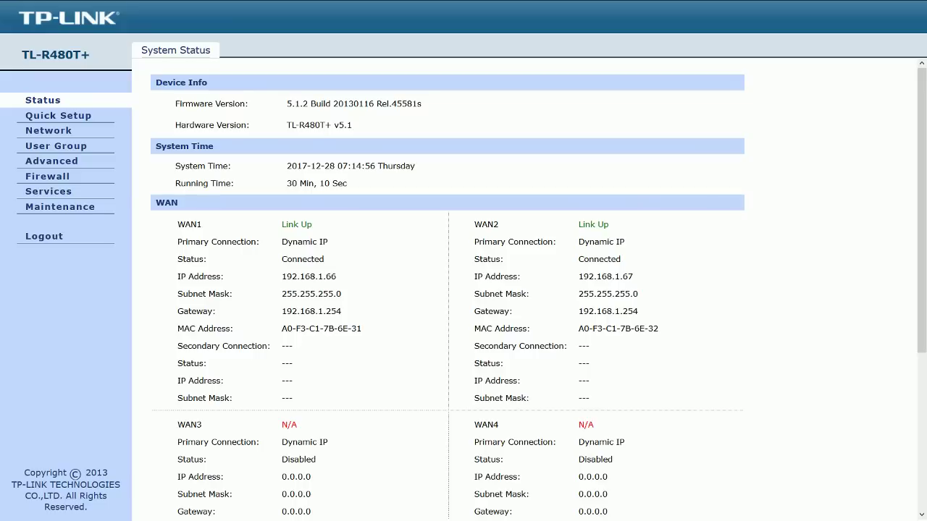
{"action": "left_click_drag", "start_coordinate": [577, 242], "coordinate": [621, 259]}
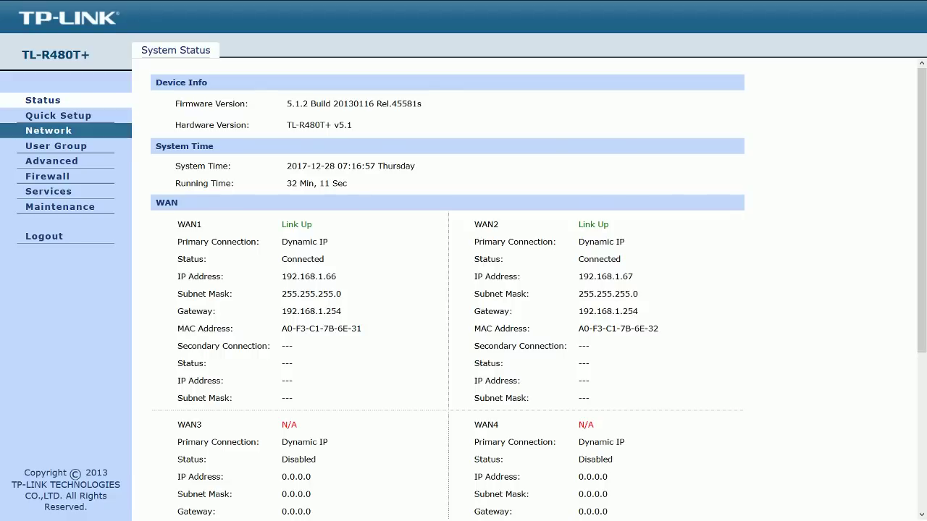
Step: Show WAN1's settings under Network > WAN, highlighting its IP address 192.168.1.66
{"action": "left_click", "coordinate": [49, 131]}
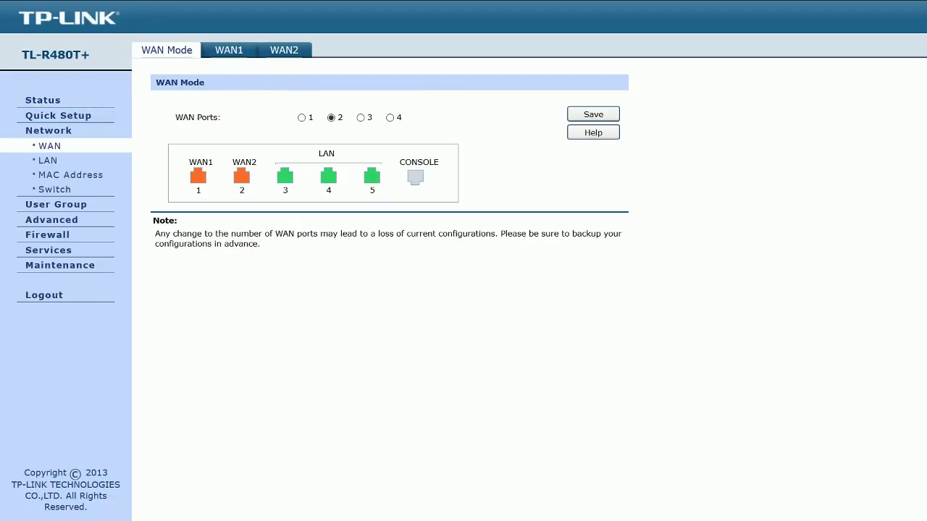
{"action": "left_click", "coordinate": [229, 50]}
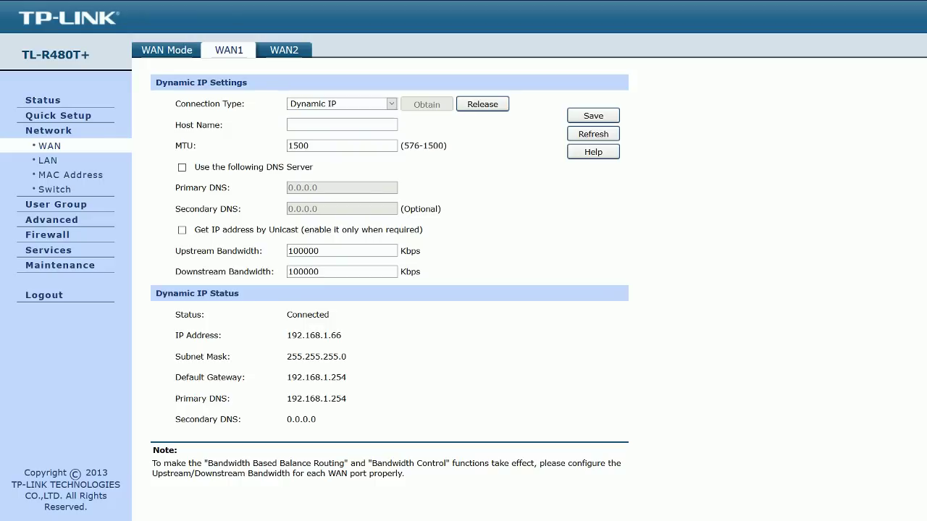
{"action": "left_click_drag", "start_coordinate": [345, 335], "coordinate": [287, 335]}
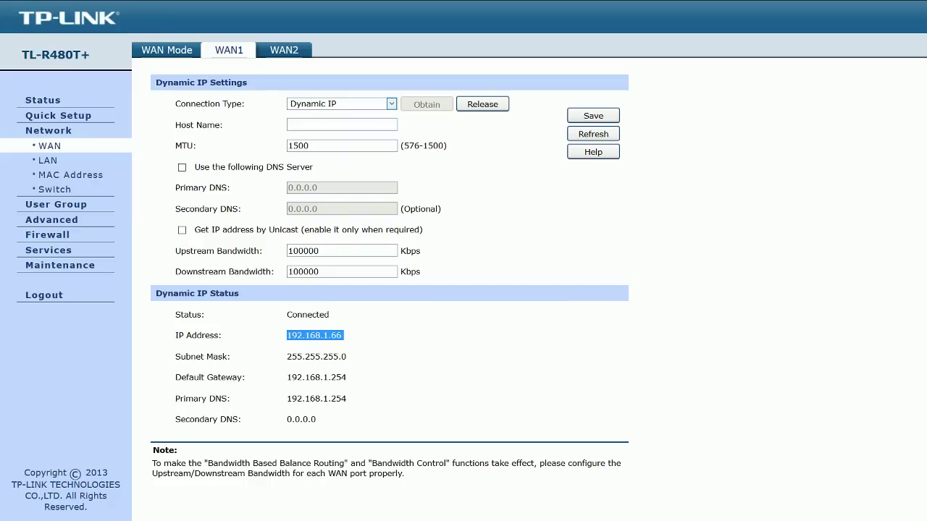
{"action": "left_click", "coordinate": [390, 104]}
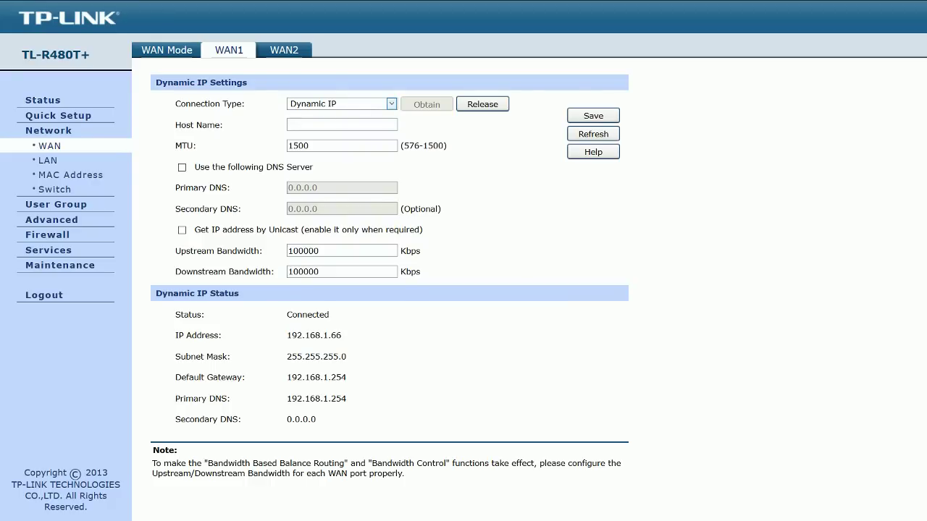
Step: Switch WAN1 to PPPoE/Russian PPPoE and select the default account name for replacement
{"action": "key", "text": "Down"}
{"action": "key", "text": "Down"}
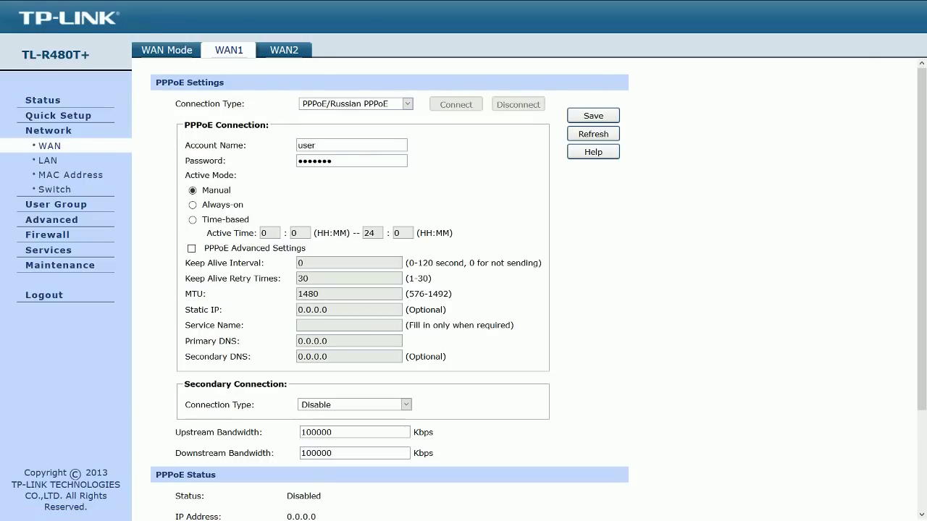
{"action": "left_click", "coordinate": [317, 145]}
{"action": "key", "text": "ctrl+a"}
{"action": "key", "text": "shift+Tab"}
{"action": "key", "text": "shift+Left"}
{"action": "key", "text": "shift+Left"}
{"action": "key", "text": "shift+Left"}
{"action": "key", "text": "shift+Left"}
{"action": "key", "text": "Right"}
{"action": "key", "text": "shift+Home"}
{"action": "left_click", "coordinate": [316, 145]}
{"action": "key", "text": "shift+Home"}
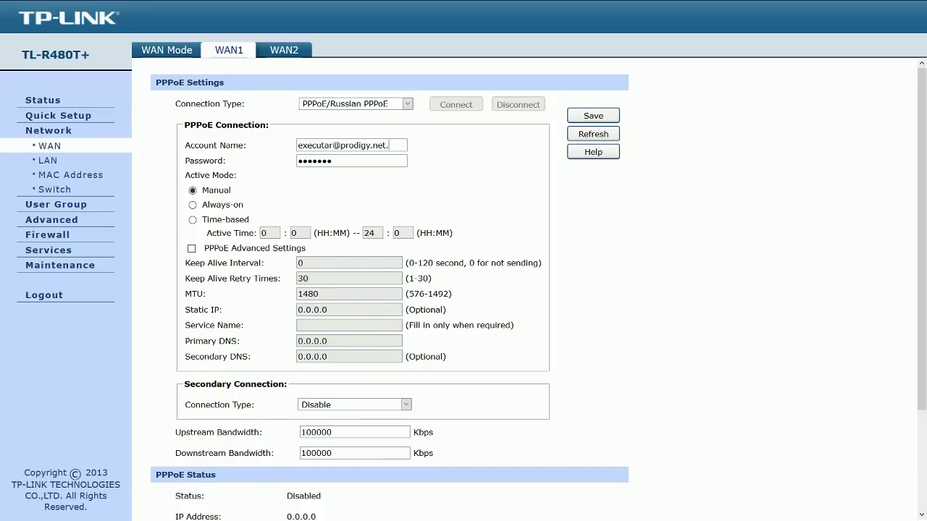
Step: Enter the ISP account name and its password
{"action": "key", "text": "Tab"}
{"action": "type", "text": "************"}
Step: View WAN2's Dynamic IP settings, then return to WAN1, discarding the PPPoE entries
{"action": "left_click", "coordinate": [283, 49]}
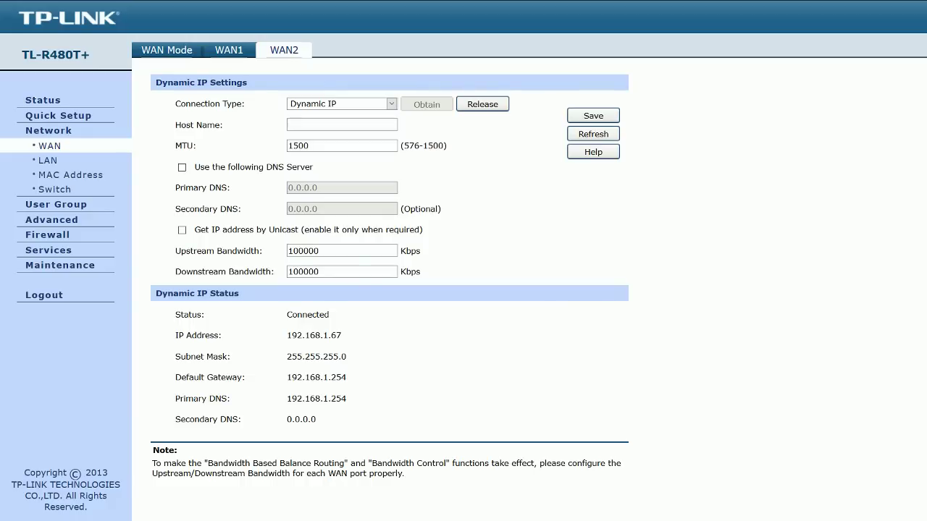
{"action": "left_click", "coordinate": [229, 50]}
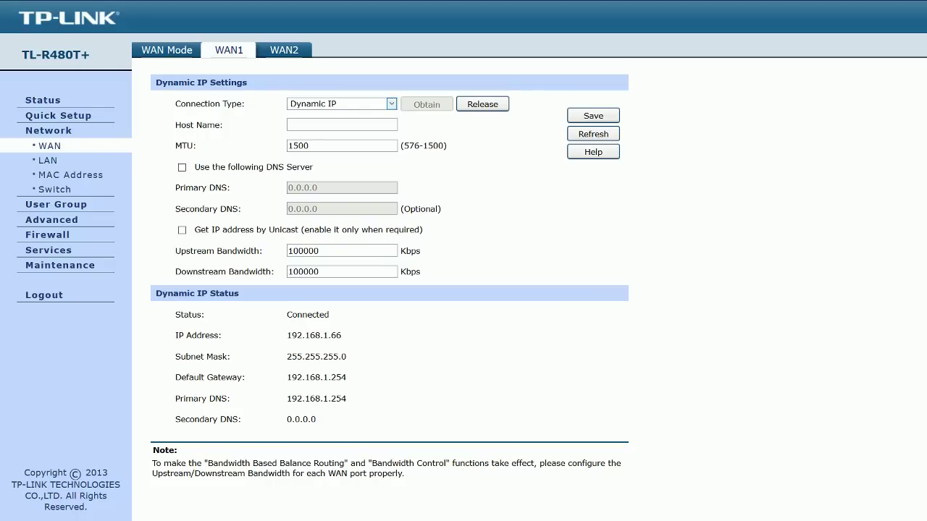
Step: Switch WAN1 to PPPoE/Russian PPPoE again and review its settings, noting Manual active mode
{"action": "key", "text": "Down"}
{"action": "key", "text": "Down"}
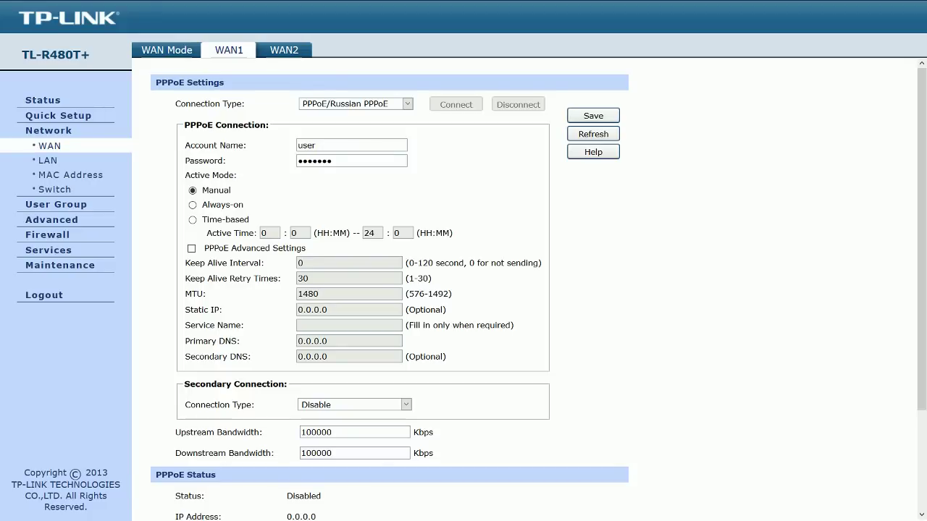
{"action": "scroll", "coordinate": [463, 289], "scroll_direction": "down", "scroll_amount": 3}
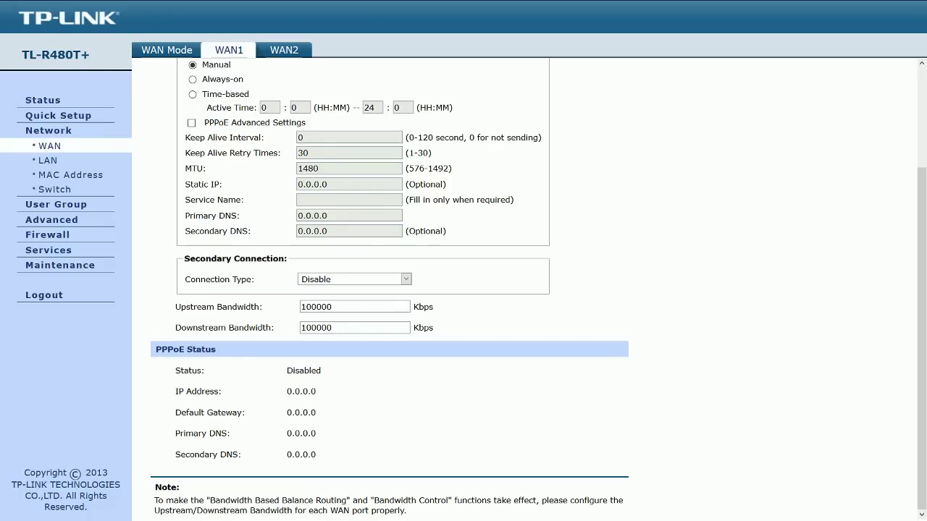
{"action": "scroll", "coordinate": [464, 290], "scroll_direction": "up", "scroll_amount": 3}
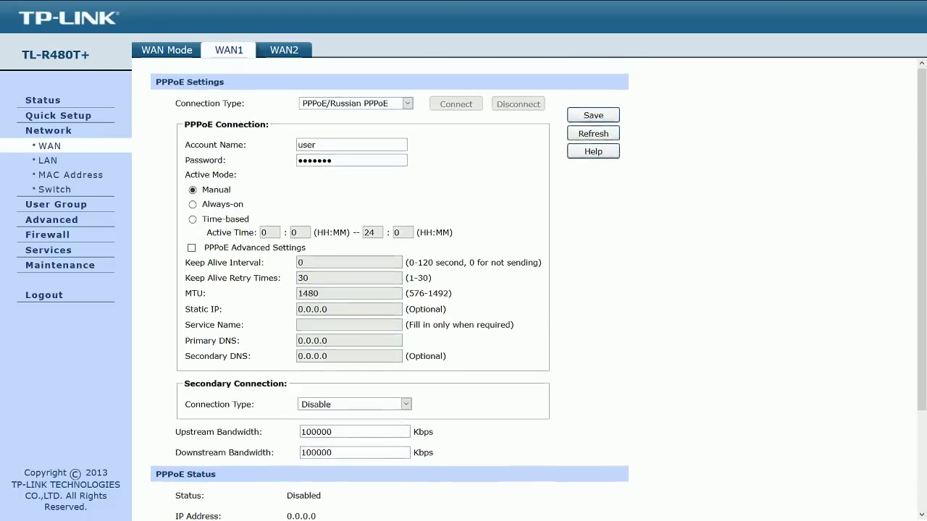
{"action": "scroll", "coordinate": [464, 290], "scroll_direction": "down", "scroll_amount": 1}
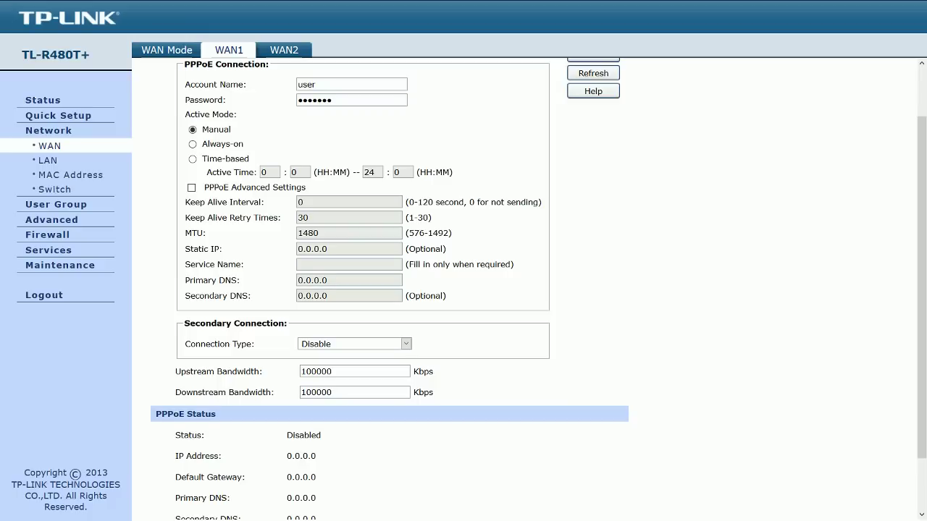
{"action": "double_click", "coordinate": [216, 129]}
{"action": "scroll", "coordinate": [464, 289], "scroll_direction": "up", "scroll_amount": 1}
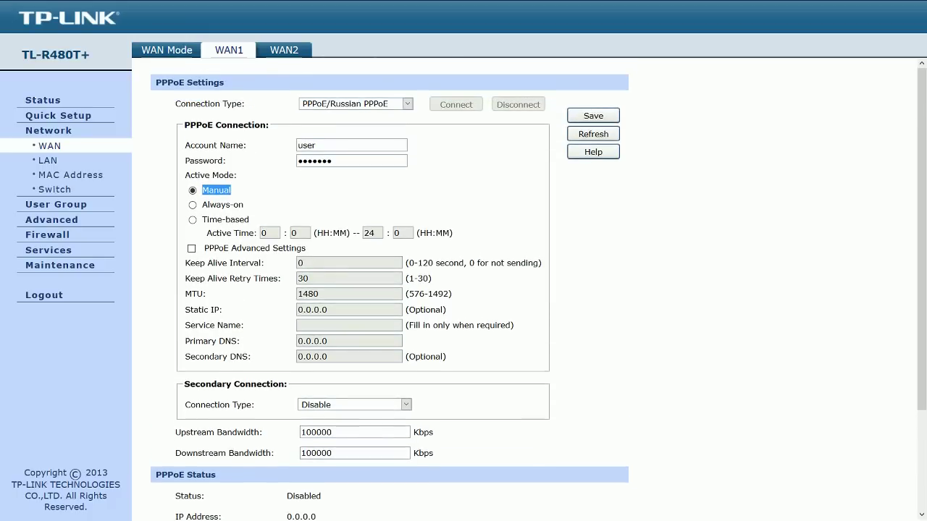
{"action": "scroll", "coordinate": [463, 289], "scroll_direction": "down", "scroll_amount": 1}
{"action": "scroll", "coordinate": [464, 289], "scroll_direction": "up", "scroll_amount": 1}
Step: Return WAN1 to Dynamic IP, then switch to Static IP with Upstream Bandwidth cleared
{"action": "key", "text": "Up"}
{"action": "key", "text": "Up"}
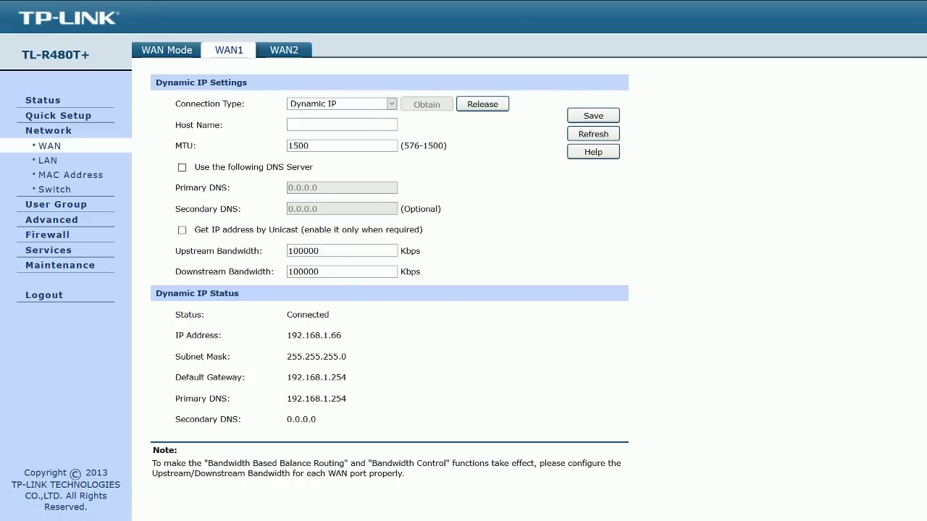
{"action": "left_click_drag", "start_coordinate": [287, 335], "coordinate": [338, 357]}
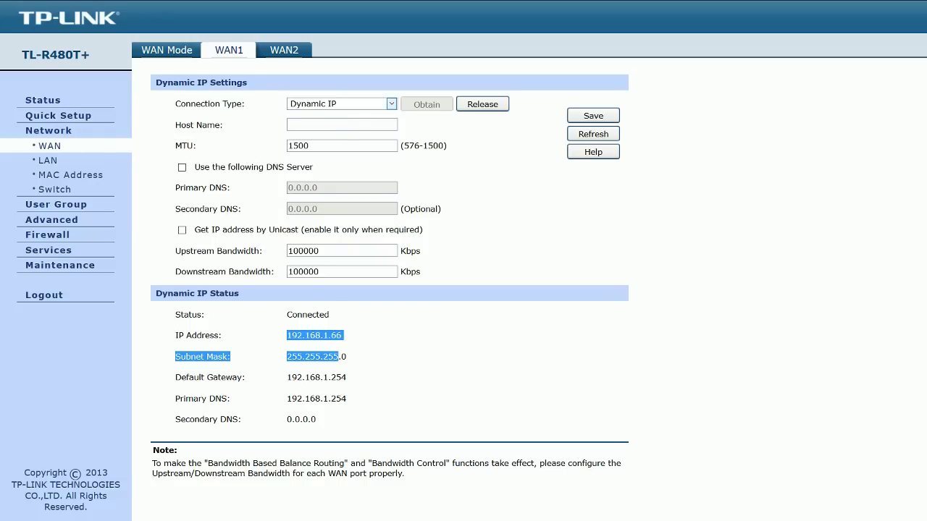
{"action": "key", "text": "Down"}
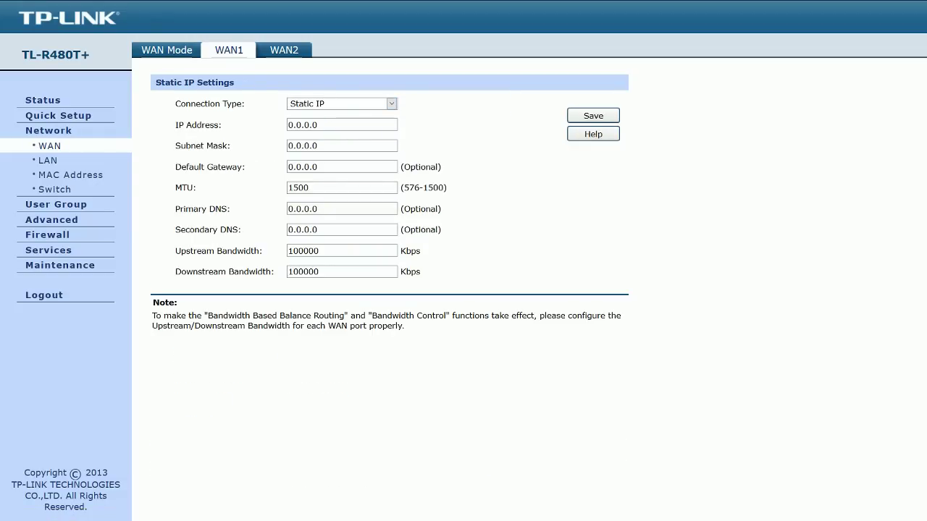
{"action": "key", "text": "Tab"}
{"action": "key", "text": "Tab"}
{"action": "key", "text": "Tab"}
{"action": "key", "text": "Tab"}
{"action": "key", "text": "Tab"}
{"action": "key", "text": "Tab"}
{"action": "key", "text": "Tab"}
{"action": "key", "text": "Tab"}
{"action": "key", "text": "shift+Tab"}
{"action": "type", "text": "59"}
{"action": "key", "text": "BackSpace"}
{"action": "type", "text": "192"}
{"action": "key", "text": "BackSpace"}
{"action": "key", "text": "BackSpace"}
{"action": "key", "text": "BackSpace"}
{"action": "key", "text": "BackSpace"}
Step: Reload WAN1, enable custom DNS servers and enter trial addresses starting with 8.8.8.8
{"action": "left_click", "coordinate": [228, 50]}
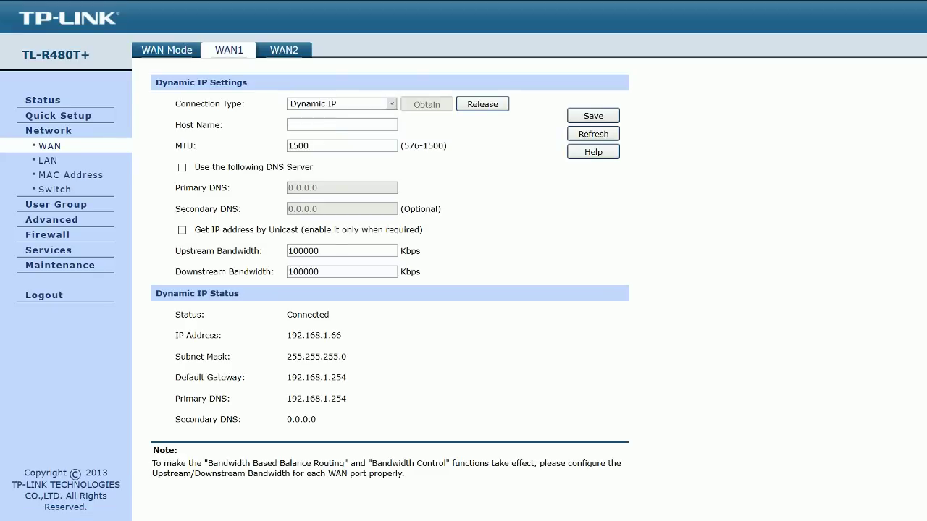
{"action": "left_click_drag", "start_coordinate": [319, 250], "coordinate": [288, 251]}
{"action": "left_click", "coordinate": [182, 167]}
{"action": "key", "text": "Tab"}
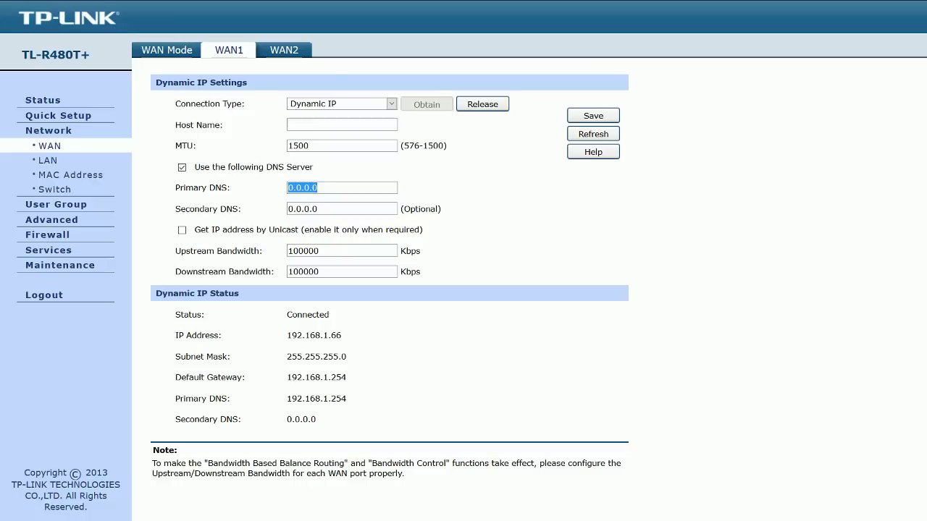
{"action": "type", "text": "8.8.8.8"}
{"action": "key", "text": "Tab"}
{"action": "type", "text": "8.8.8.8"}
{"action": "key", "text": "BackSpace"}
{"action": "key", "text": "BackSpace"}
{"action": "key", "text": "BackSpace"}
{"action": "type", "text": "4.4"}
{"action": "key", "text": "BackSpace"}
{"action": "key", "text": "BackSpace"}
{"action": "type", "text": ".4"}
Step: Change the DNS servers to 208.67.222.222 and 208.67.220.220
{"action": "key", "text": "shift+Tab"}
{"action": "type", "text": "207."}
{"action": "key", "text": "BackSpace"}
{"action": "key", "text": "BackSpace"}
{"action": "type", "text": "8.67.222.222"}
{"action": "key", "text": "ctrl+a"}
{"action": "key", "text": "ctrl+c"}
{"action": "key", "text": "Tab"}
{"action": "key", "text": "ctrl+v"}
{"action": "key", "text": "BackSpace"}
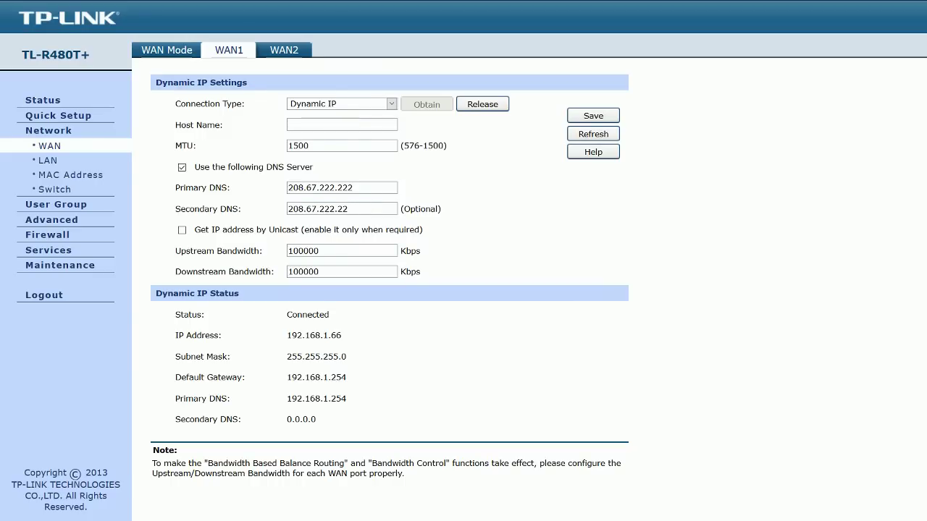
{"action": "type", "text": "0"}
{"action": "key", "text": "BackSpace"}
{"action": "type", "text": "0"}
Step: Untick WAN1's custom DNS option and move via WAN2 to the 2-WAN-port WAN Mode page
{"action": "left_click", "coordinate": [182, 168]}
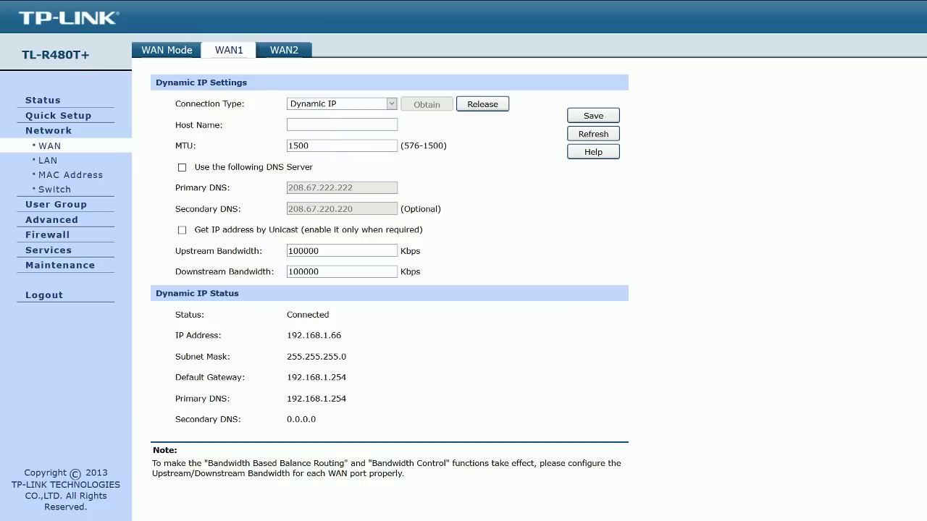
{"action": "left_click", "coordinate": [284, 50]}
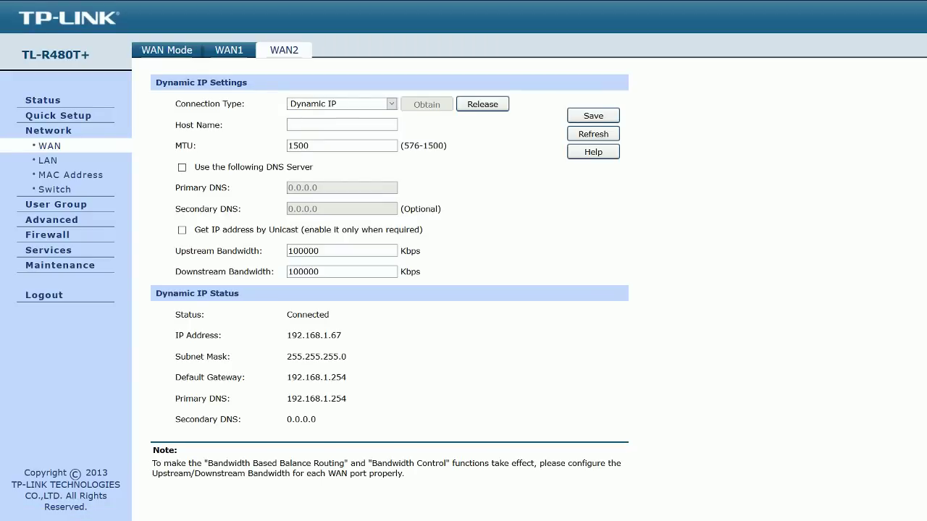
{"action": "left_click", "coordinate": [166, 50]}
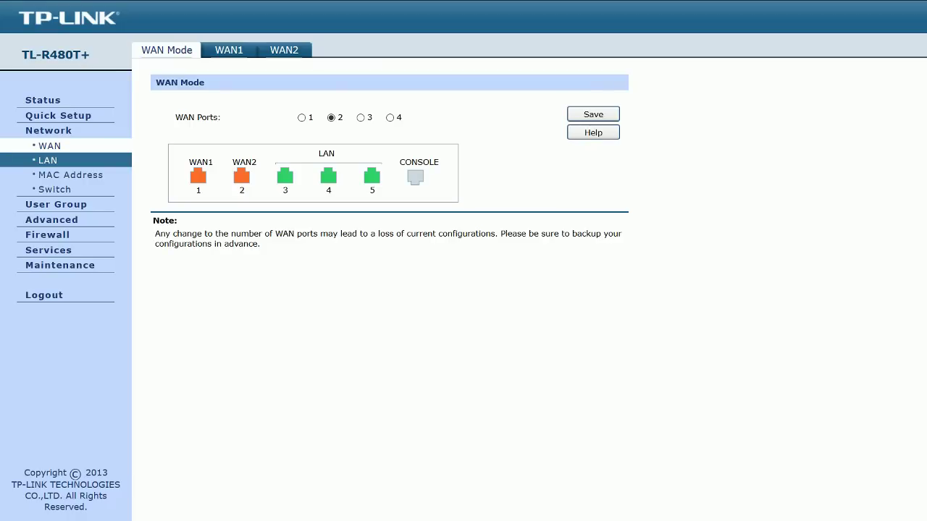
Step: Check the LAN address 192.168.0.1 and view the DHCP client list in full screen
{"action": "left_click", "coordinate": [47, 160]}
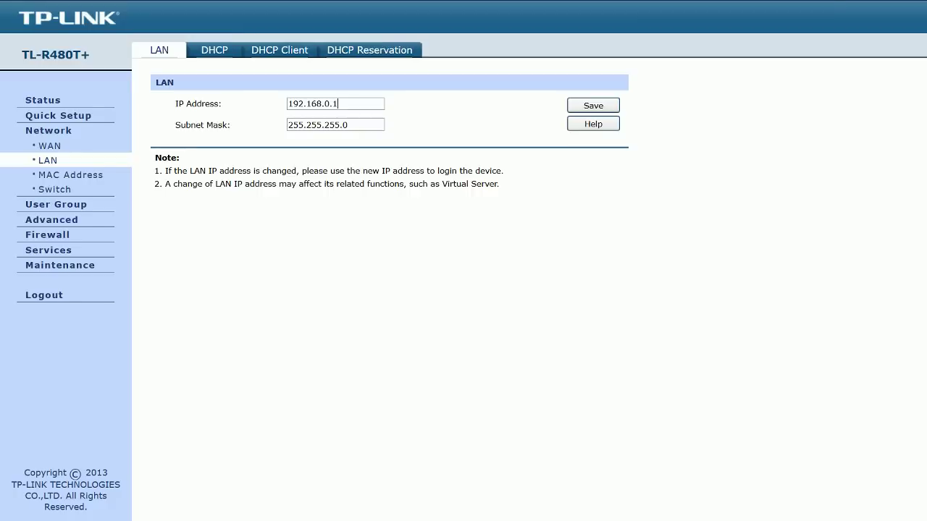
{"action": "key", "text": "F11"}
{"action": "left_click_drag", "start_coordinate": [190, 28], "coordinate": [210, 28]}
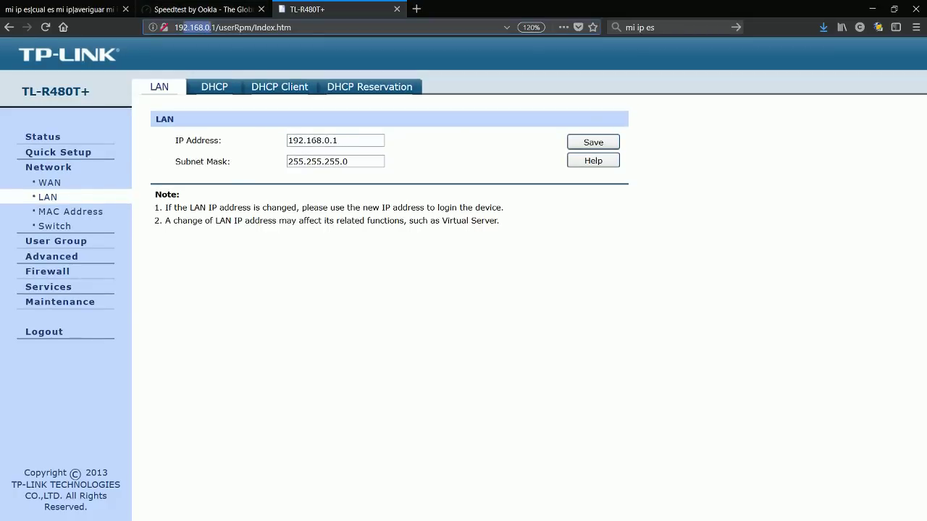
{"action": "left_click", "coordinate": [215, 86]}
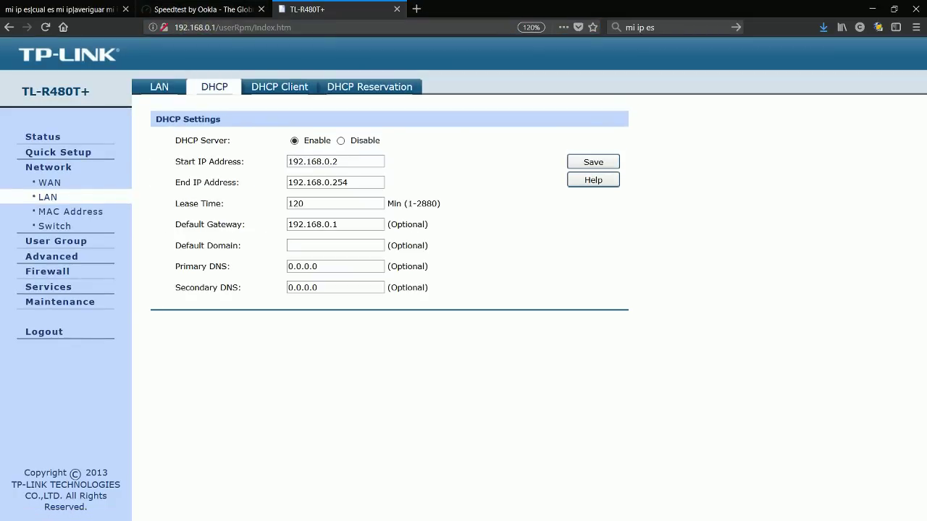
{"action": "key", "text": "F11"}
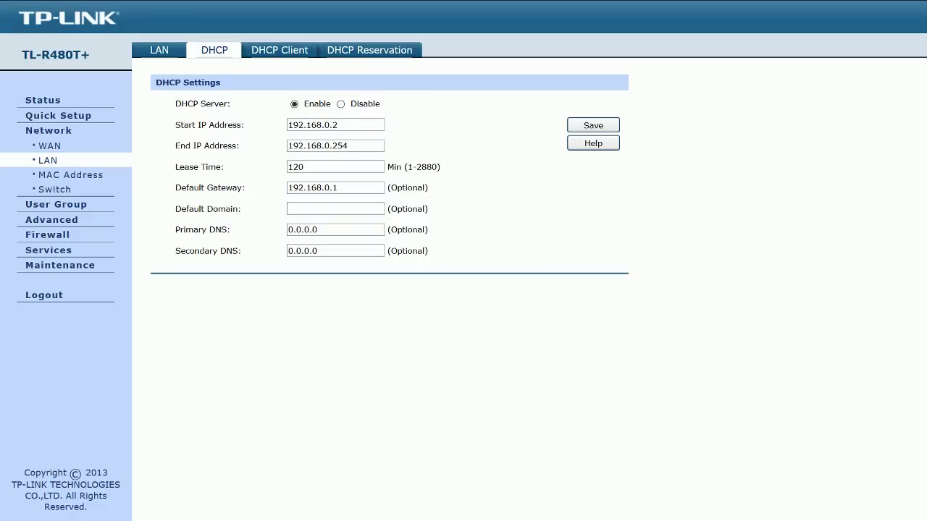
{"action": "left_click", "coordinate": [279, 50]}
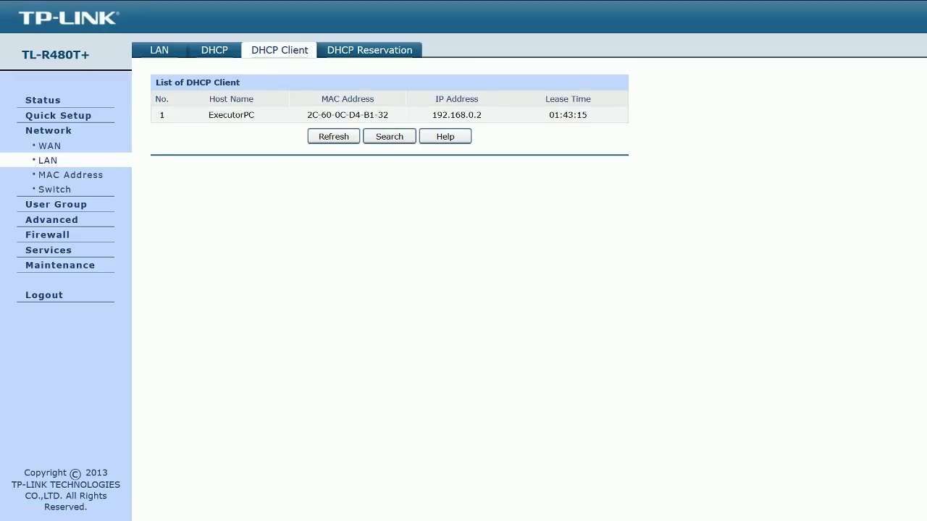
Step: Open the DHCP Reservation tab, whose reserved address list is still empty
{"action": "left_click", "coordinate": [369, 50]}
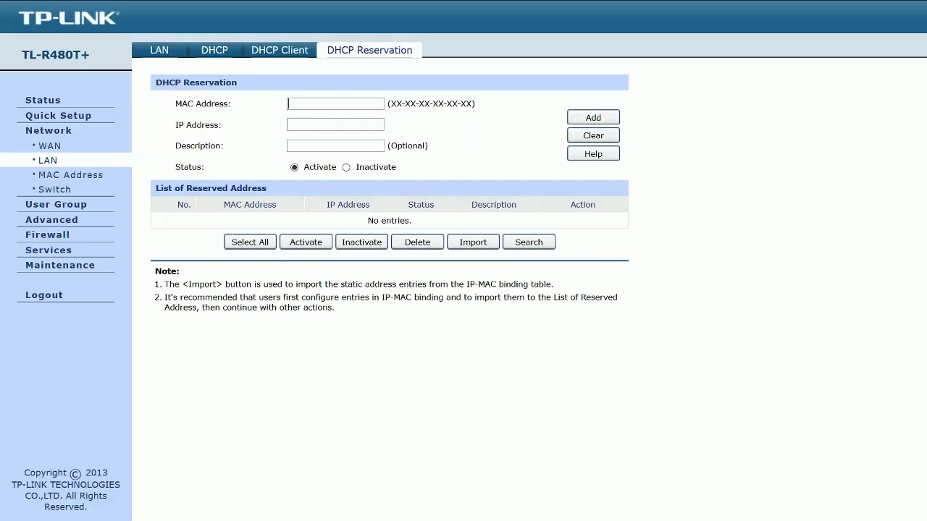
Step: Try to reserve 192.168.2.1 for MAC 00:00:00:11:22:33, described 'es el telefono del jefe'
{"action": "type", "text": "00:00:00:11:22:33"}
{"action": "key", "text": "Tab"}
{"action": "type", "text": "192.168"}
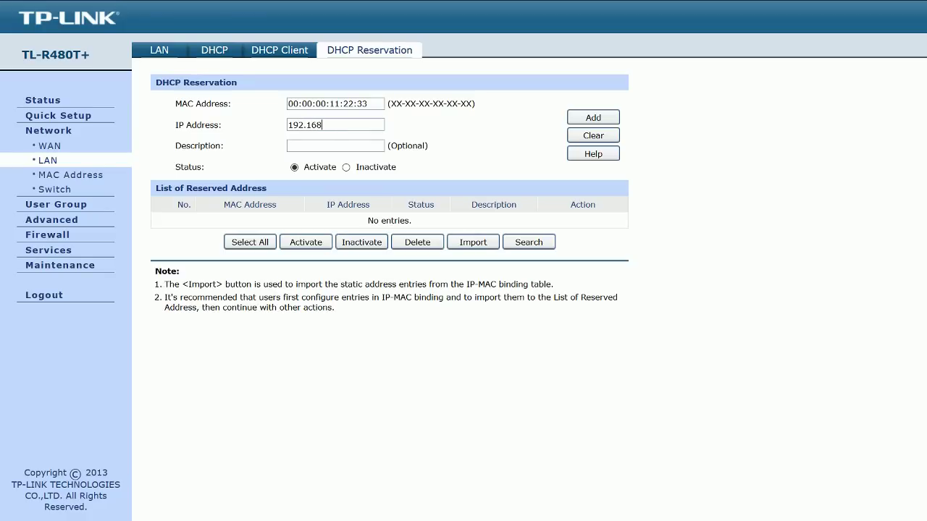
{"action": "type", "text": ".2.1"}
{"action": "type", "text": "es "}
{"action": "type", "text": "el telefono "}
{"action": "type", "text": "del jefe"}
{"action": "left_click", "coordinate": [593, 117]}
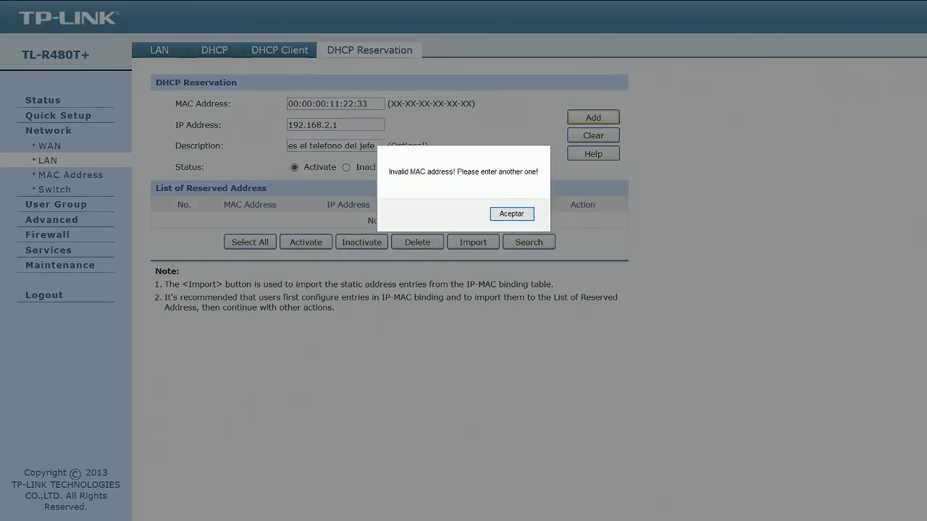
Step: Dismiss the 'Invalid MAC address!' alert, keeping the entered values in the form
{"action": "key", "text": "Return"}
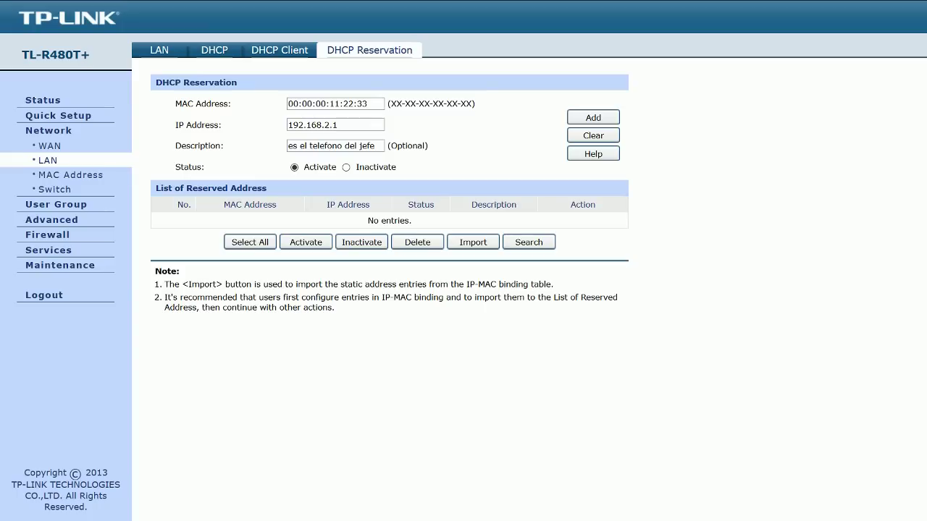
{"action": "key", "text": "shift+Left"}
{"action": "key", "text": "shift+Left"}
{"action": "key", "text": "shift+Left"}
{"action": "key", "text": "shift+Left"}
{"action": "key", "text": "shift+Left"}
{"action": "key", "text": "shift+Left"}
{"action": "key", "text": "shift+Left"}
{"action": "key", "text": "shift+Left"}
{"action": "key", "text": "shift+Left"}
{"action": "key", "text": "shift+Left"}
{"action": "key", "text": "shift+Left"}
{"action": "key", "text": "shift+Left"}
{"action": "key", "text": "shift+Left"}
{"action": "key", "text": "shift+Left"}
{"action": "key", "text": "shift+Left"}
{"action": "key", "text": "shift+Left"}
{"action": "key", "text": "shift+Left"}
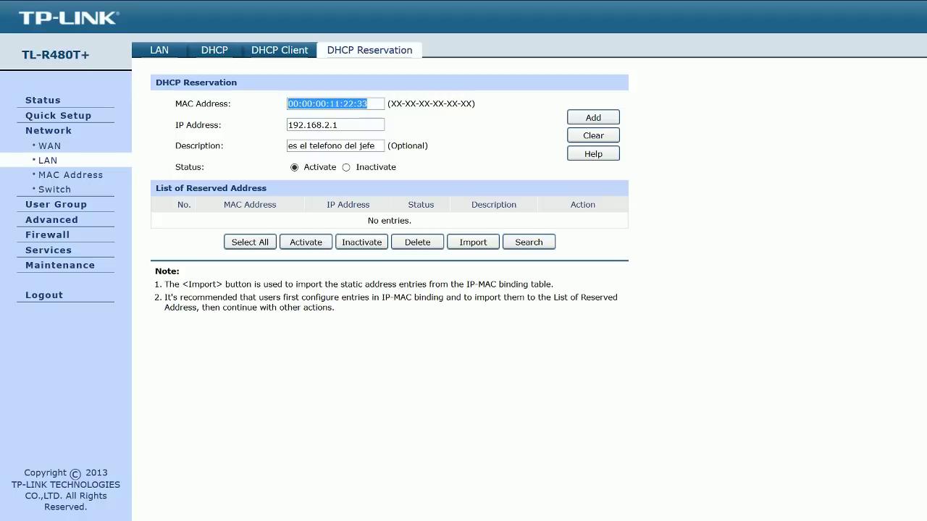
{"action": "key", "text": "End"}
{"action": "key", "text": "shift+Left"}
{"action": "key", "text": "shift+Left"}
{"action": "key", "text": "shift+Left"}
{"action": "key", "text": "shift+Left"}
{"action": "key", "text": "shift+Left"}
{"action": "key", "text": "shift+Left"}
{"action": "key", "text": "shift+Left"}
{"action": "key", "text": "shift+Left"}
{"action": "key", "text": "shift+Left"}
{"action": "key", "text": "shift+Left"}
{"action": "key", "text": "shift+Left"}
{"action": "key", "text": "shift+Left"}
{"action": "key", "text": "shift+Left"}
{"action": "key", "text": "shift+Left"}
{"action": "key", "text": "shift+Left"}
{"action": "key", "text": "shift+Left"}
{"action": "key", "text": "shift+Left"}
{"action": "key", "text": "End"}
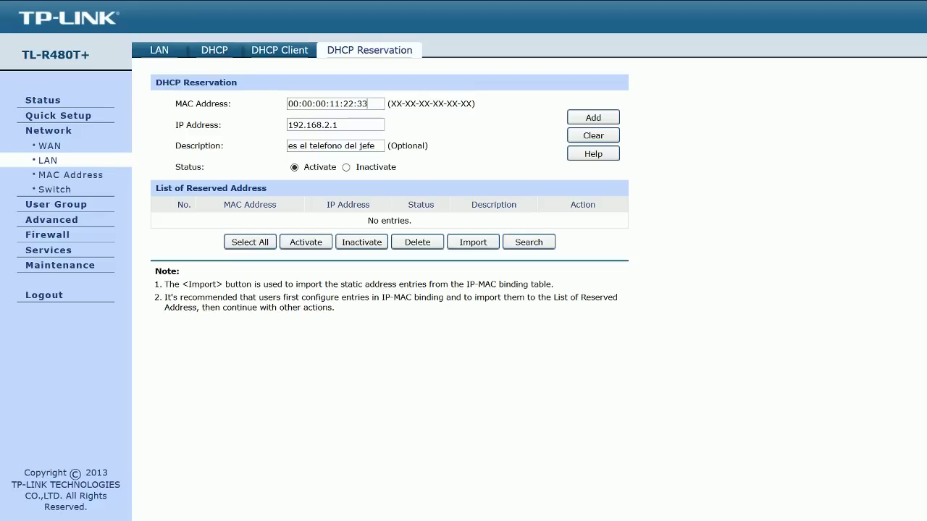
{"action": "left_click_drag", "start_coordinate": [367, 103], "coordinate": [288, 103]}
{"action": "left_click_drag", "start_coordinate": [337, 124], "coordinate": [287, 125]}
{"action": "left_click_drag", "start_coordinate": [368, 103], "coordinate": [288, 103]}
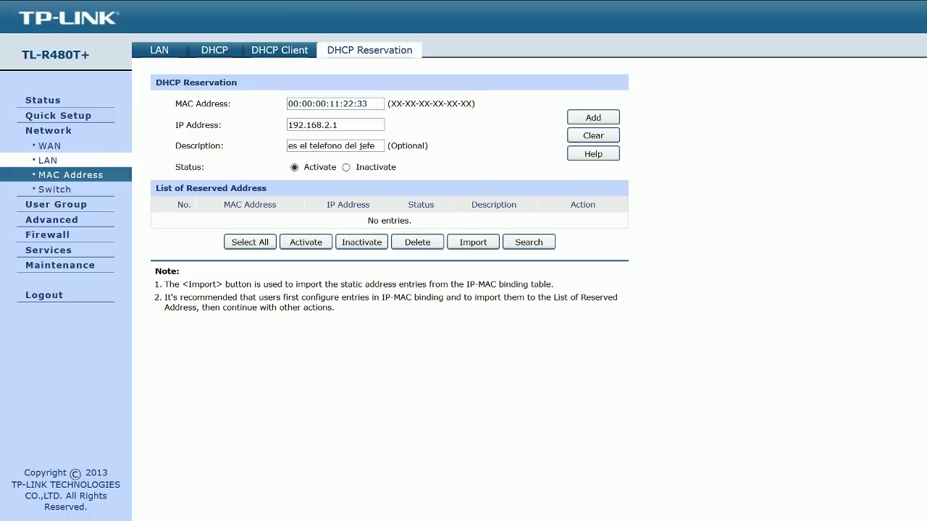
{"action": "left_click", "coordinate": [71, 175]}
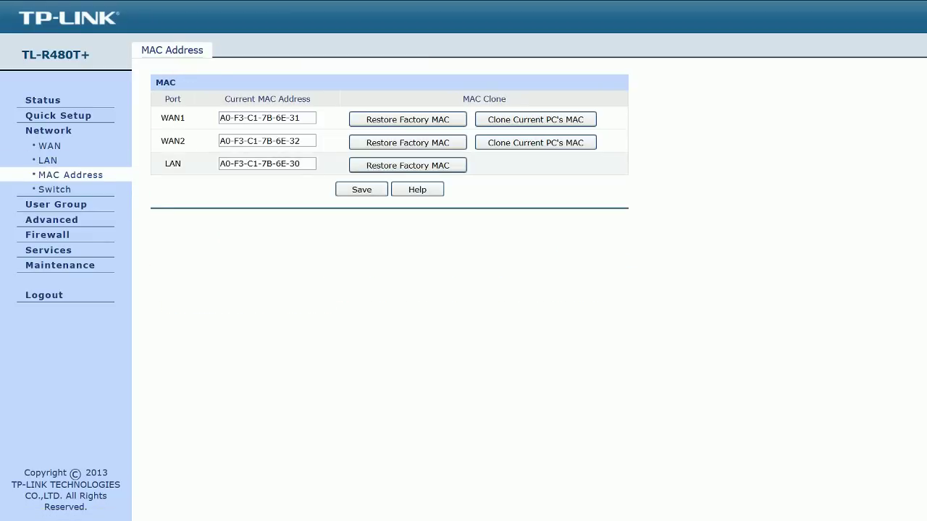
Step: Review the LAN, WAN2 and WAN1 MAC addresses, then open the Switch port statistics
{"action": "left_click_drag", "start_coordinate": [301, 163], "coordinate": [218, 164]}
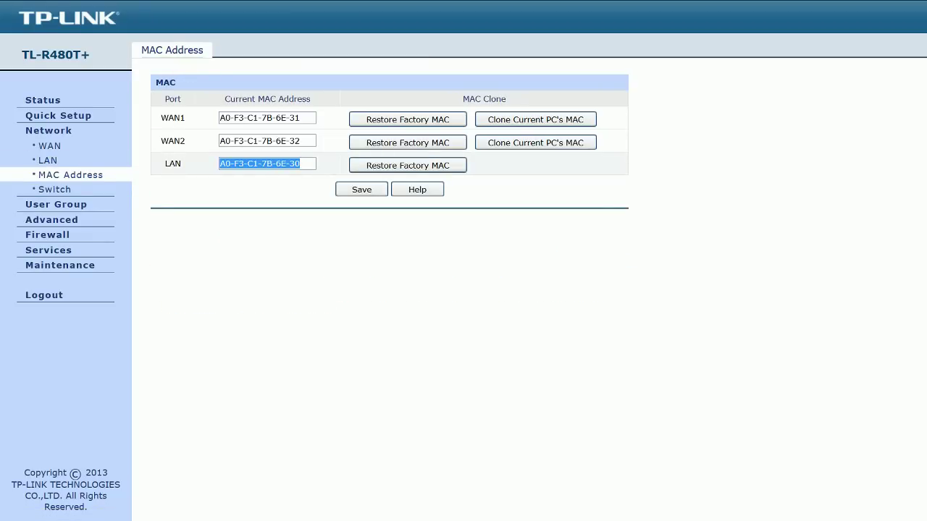
{"action": "left_click_drag", "start_coordinate": [300, 140], "coordinate": [218, 140]}
{"action": "left_click_drag", "start_coordinate": [300, 117], "coordinate": [218, 117]}
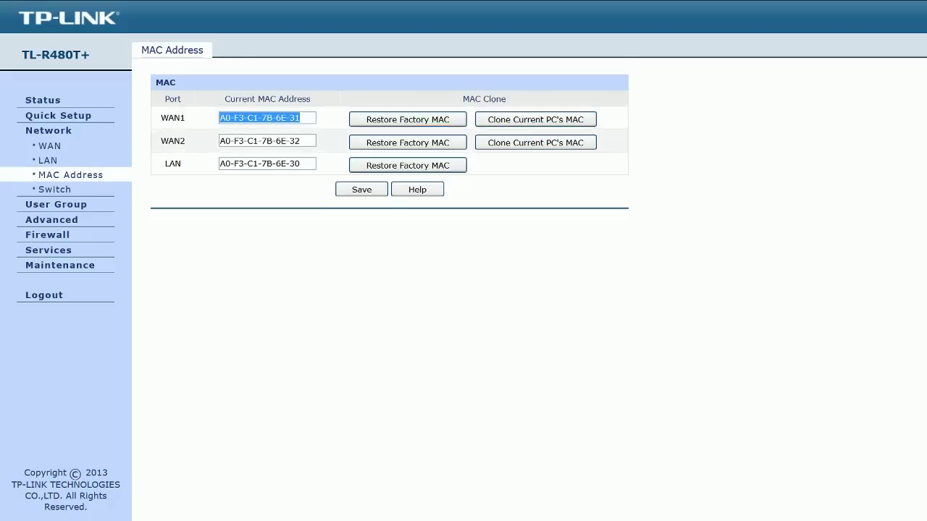
{"action": "left_click", "coordinate": [301, 141]}
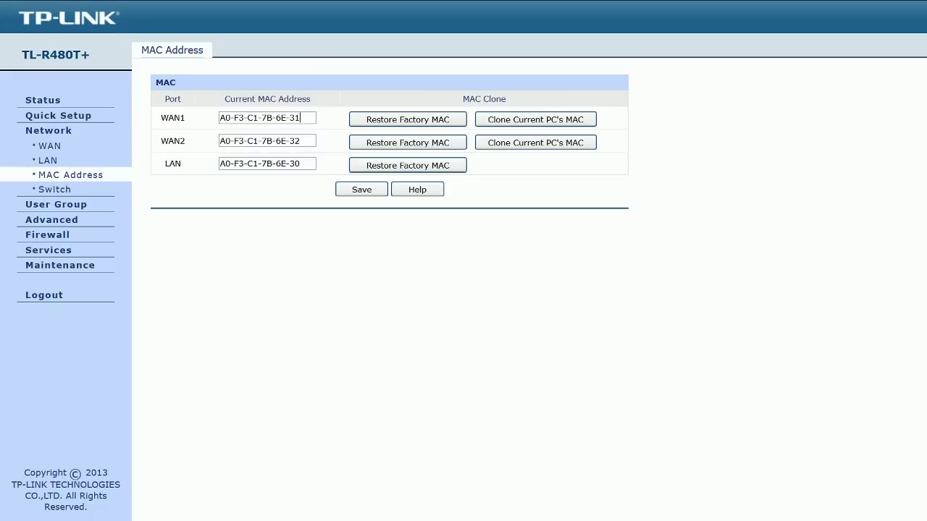
{"action": "left_click", "coordinate": [54, 189]}
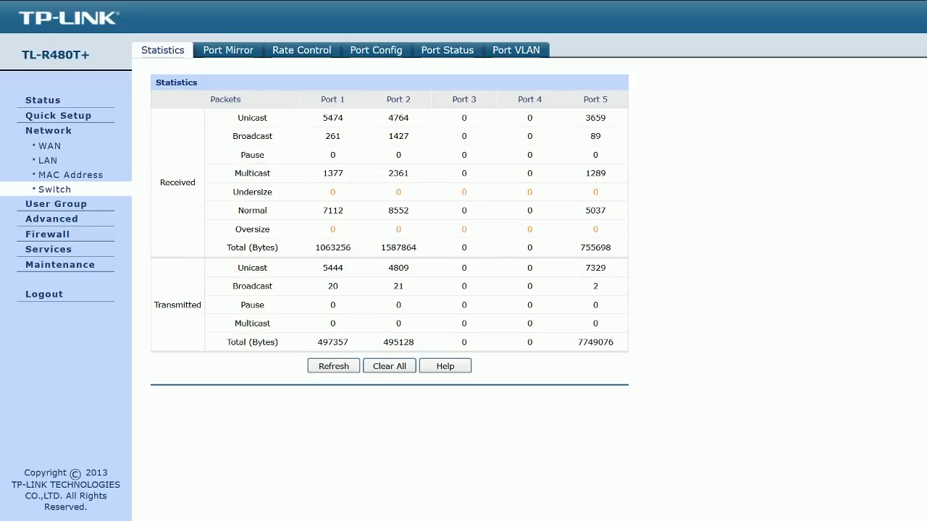
Step: Refresh the port traffic counters several times, then view the Port Mirror and Rate Control settings
{"action": "left_click", "coordinate": [333, 365]}
{"action": "key", "text": "Return"}
{"action": "key", "text": "Return"}
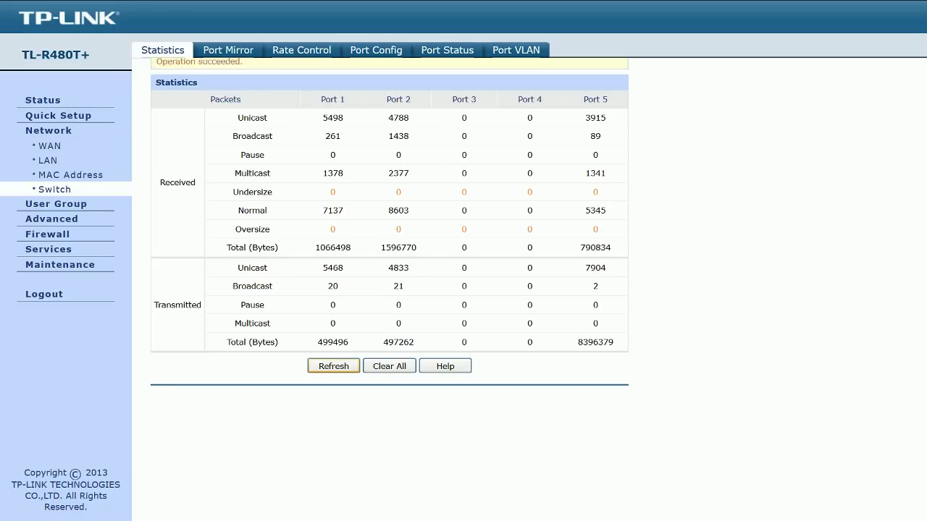
{"action": "key", "text": "Return"}
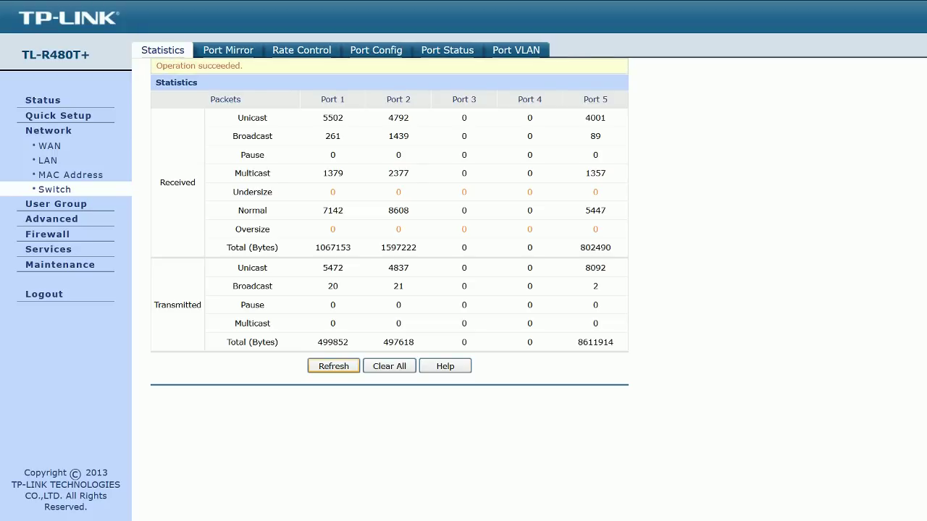
{"action": "key", "text": "Return"}
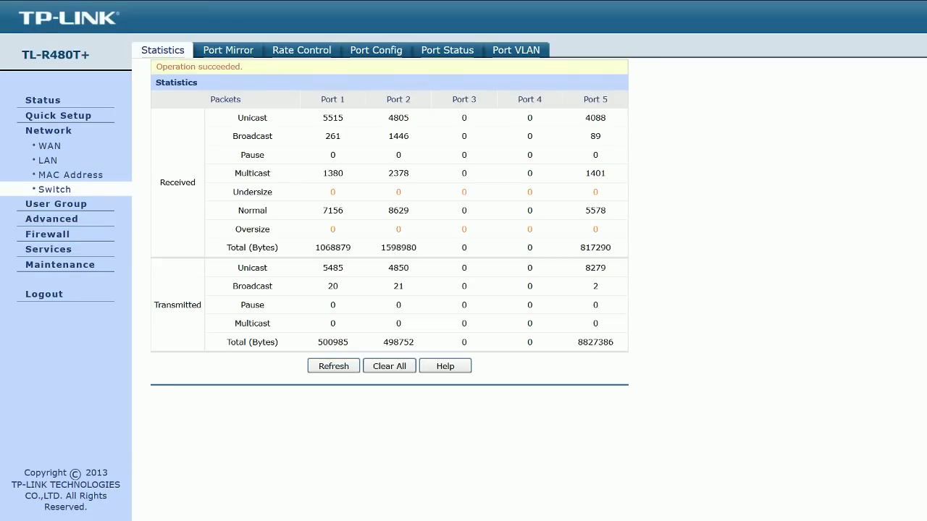
{"action": "left_click", "coordinate": [228, 50]}
{"action": "left_click", "coordinate": [301, 50]}
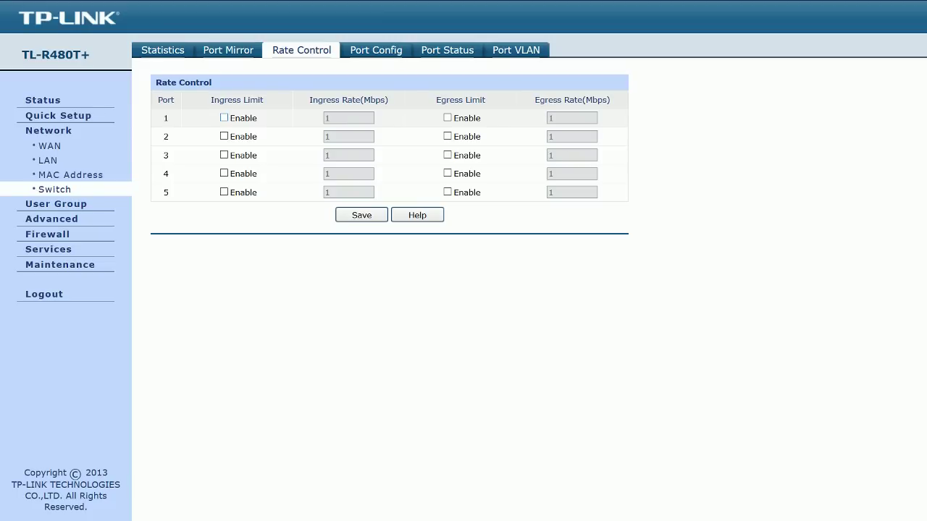
Step: Look through Port Config and Port Status, checking Port 5's link, then open User Group
{"action": "left_click", "coordinate": [376, 50]}
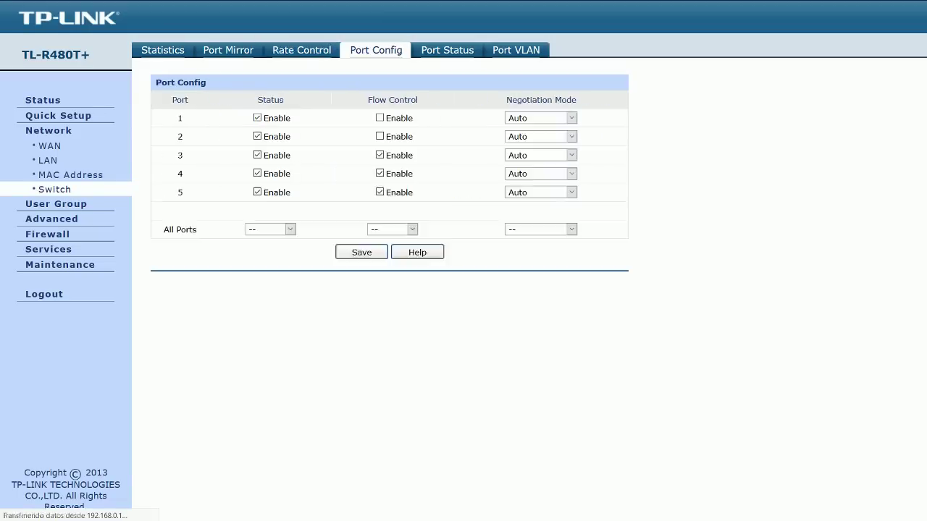
{"action": "key", "text": "alt+Left"}
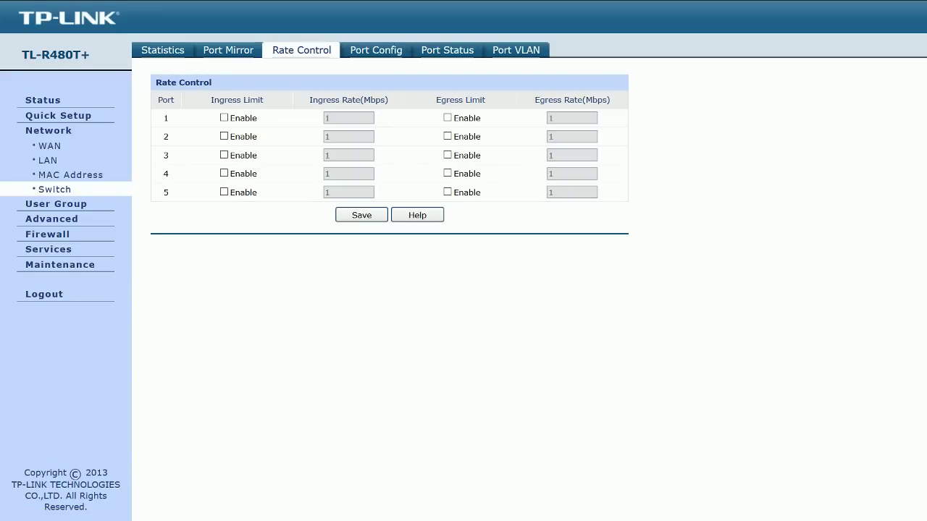
{"action": "key", "text": "alt+Right"}
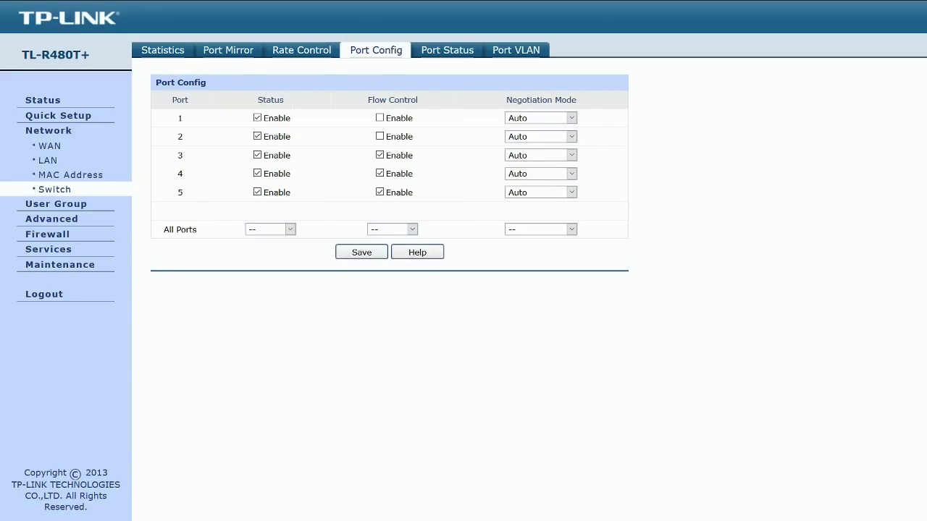
{"action": "left_click", "coordinate": [446, 50]}
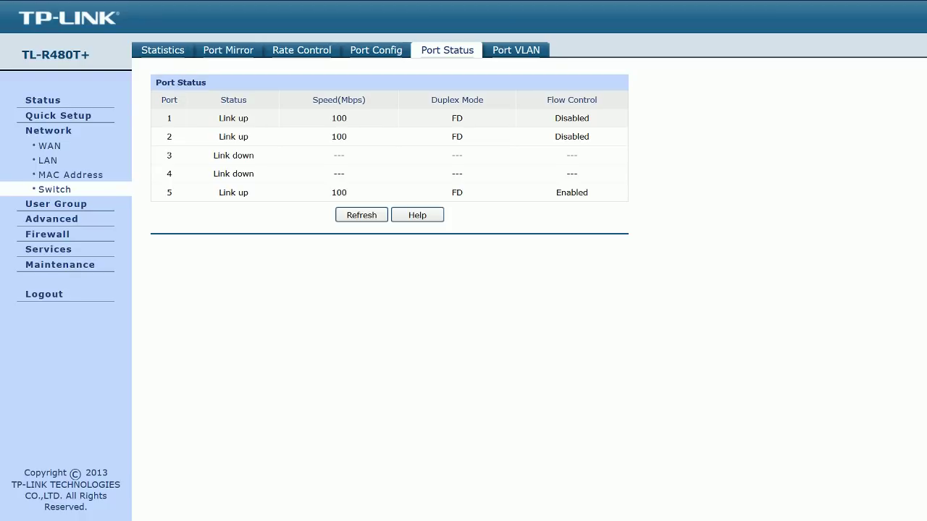
{"action": "left_click_drag", "start_coordinate": [165, 192], "coordinate": [588, 193]}
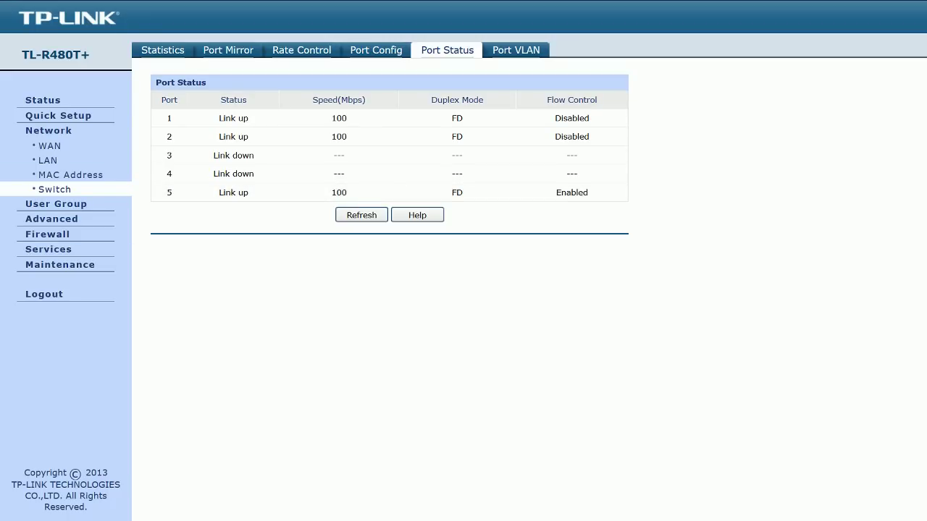
{"action": "left_click", "coordinate": [56, 203]}
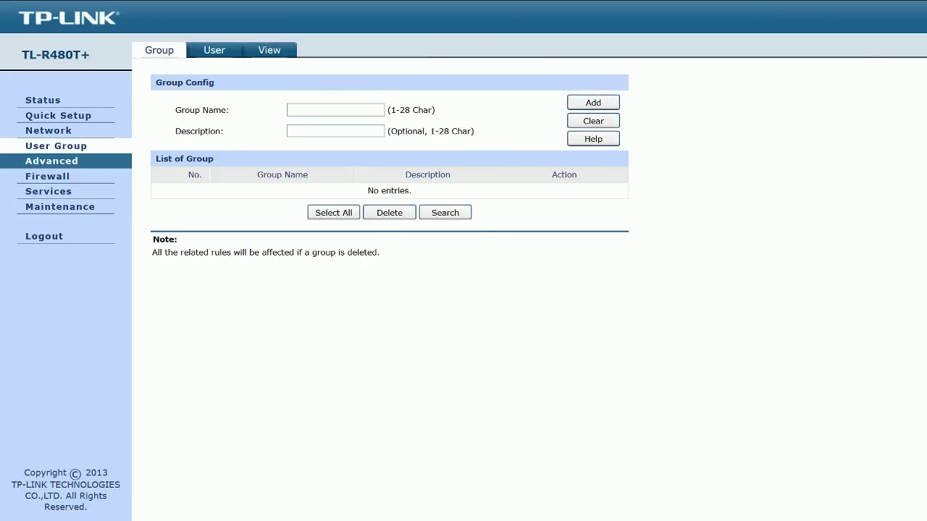
Step: Open Advanced NAT Setup, showing source port range 2049–65000 and NAT-DMZ disabled
{"action": "left_click", "coordinate": [52, 161]}
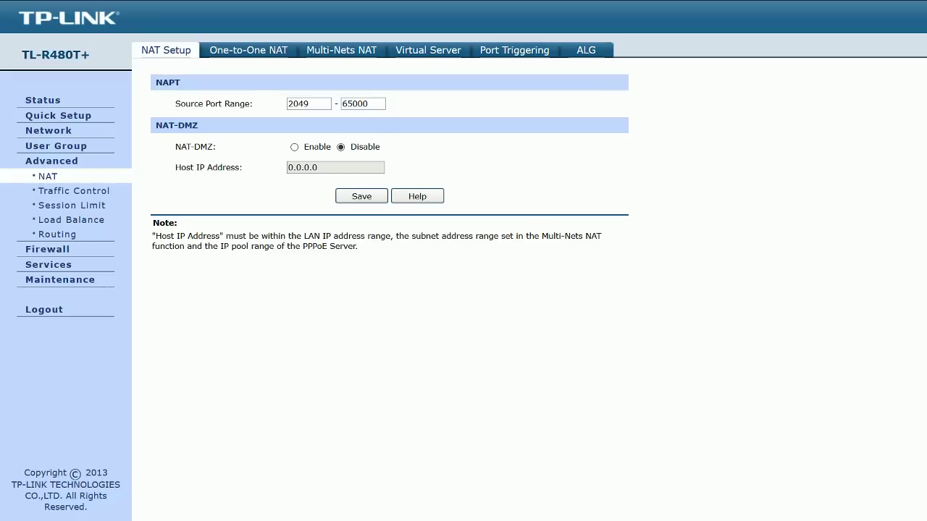
Step: Browse the One-to-One NAT and Multi-Nets NAT tabs, ending on the Virtual Server form
{"action": "left_click_drag", "start_coordinate": [152, 220], "coordinate": [358, 247]}
{"action": "left_click", "coordinate": [358, 247]}
{"action": "left_click", "coordinate": [248, 50]}
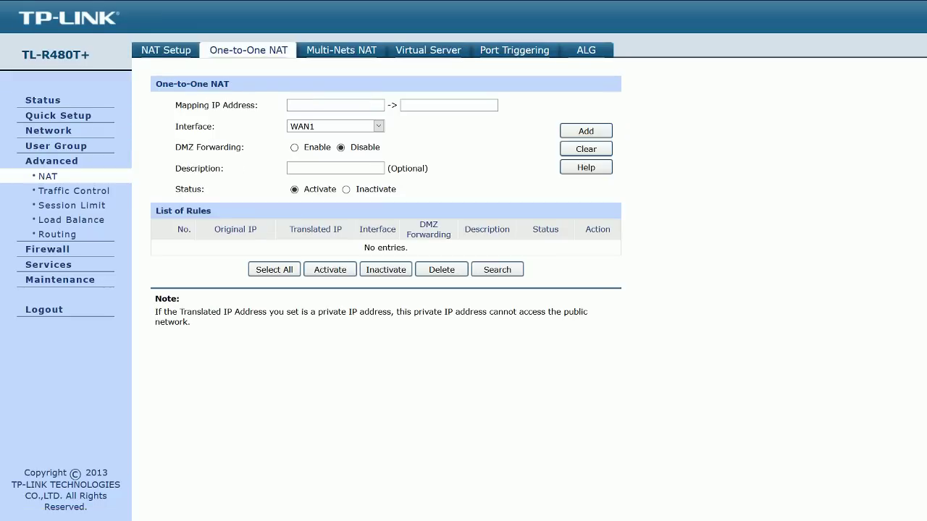
{"action": "left_click", "coordinate": [341, 50]}
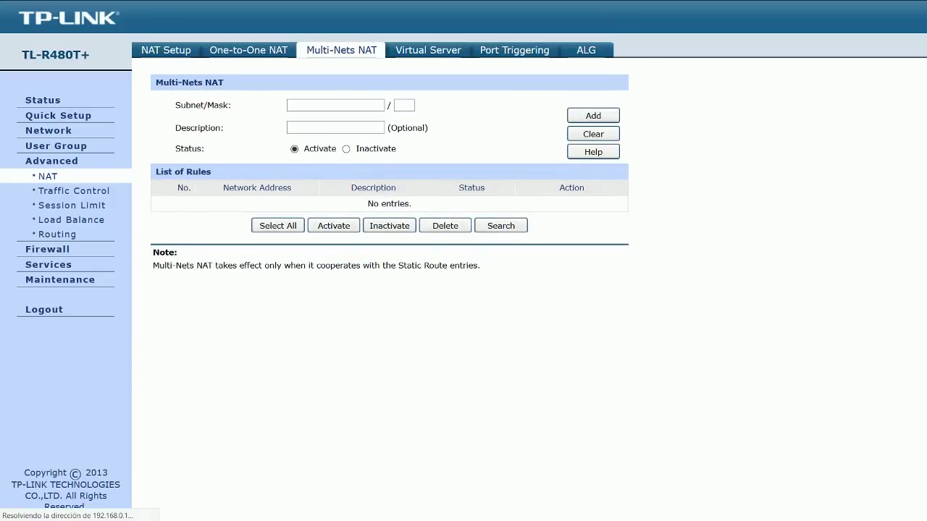
{"action": "left_click", "coordinate": [428, 50]}
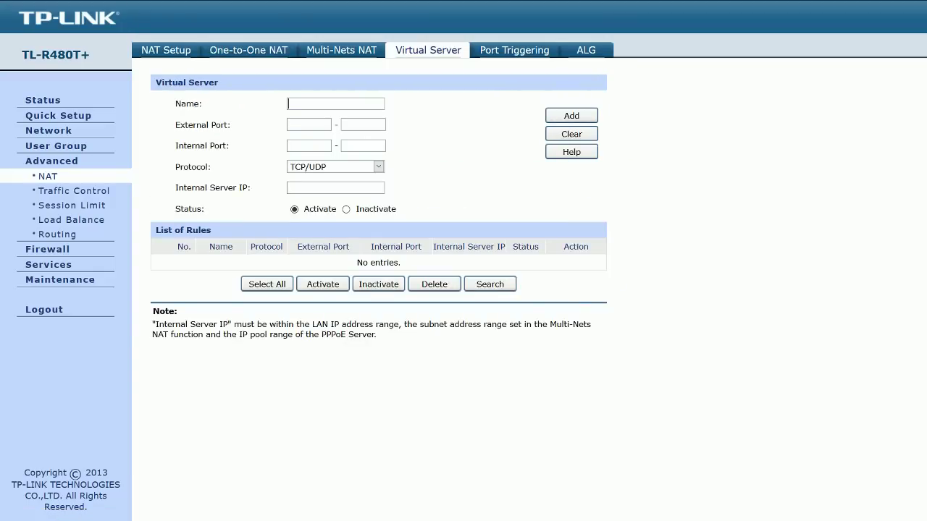
Step: Fill in a Virtual Server rule 'servidor web' with ports 80–80 and 80–80 to 192.168.1.20
{"action": "type", "text": "servidor web80"}
{"action": "key", "text": "Tab"}
{"action": "type", "text": "80"}
{"action": "key", "text": "Tab"}
{"action": "type", "text": "80"}
{"action": "key", "text": "Tab"}
{"action": "type", "text": "80"}
{"action": "key", "text": "Tab"}
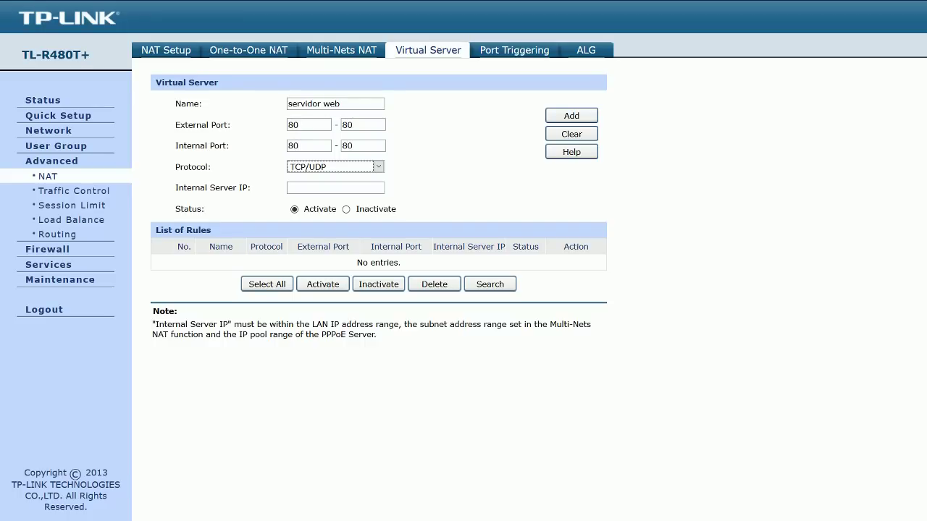
{"action": "key", "text": "Tab"}
{"action": "type", "text": "192.168.1.20"}
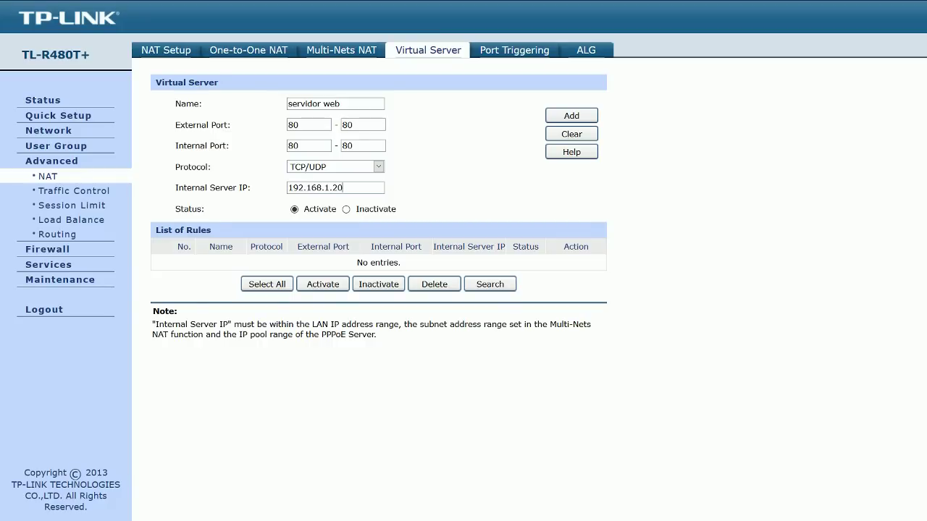
{"action": "key", "text": "Tab"}
{"action": "key", "text": "Tab"}
{"action": "key", "text": "Tab"}
{"action": "key", "text": "Tab"}
{"action": "key", "text": "Tab"}
{"action": "key", "text": "Tab"}
{"action": "key", "text": "Tab"}
Step: View the Port Triggering and ALG tabs, then open Advanced > Traffic Control
{"action": "left_click", "coordinate": [343, 188]}
{"action": "left_click", "coordinate": [514, 50]}
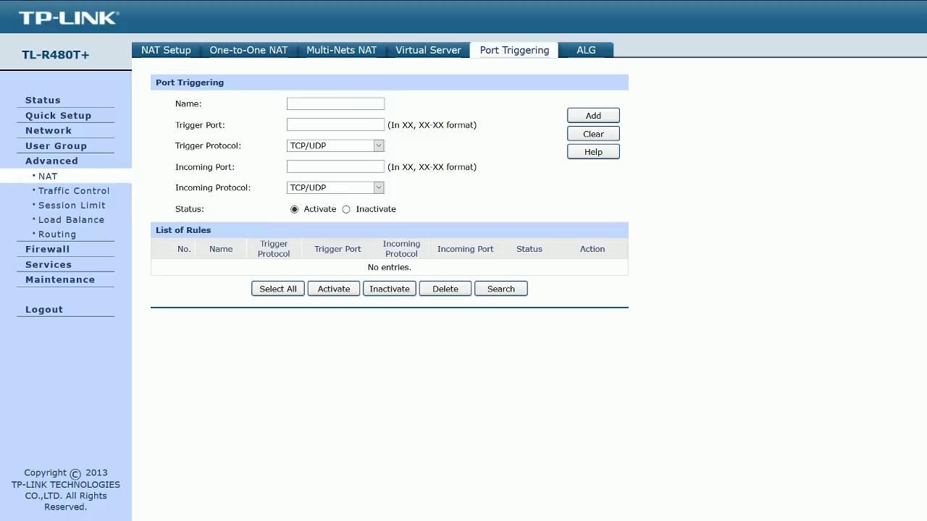
{"action": "left_click", "coordinate": [585, 50]}
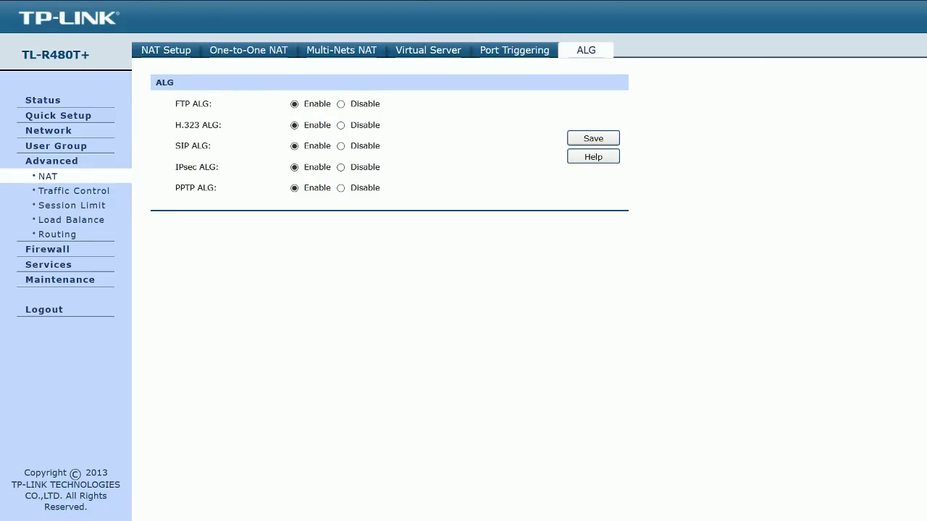
{"action": "left_click", "coordinate": [73, 191]}
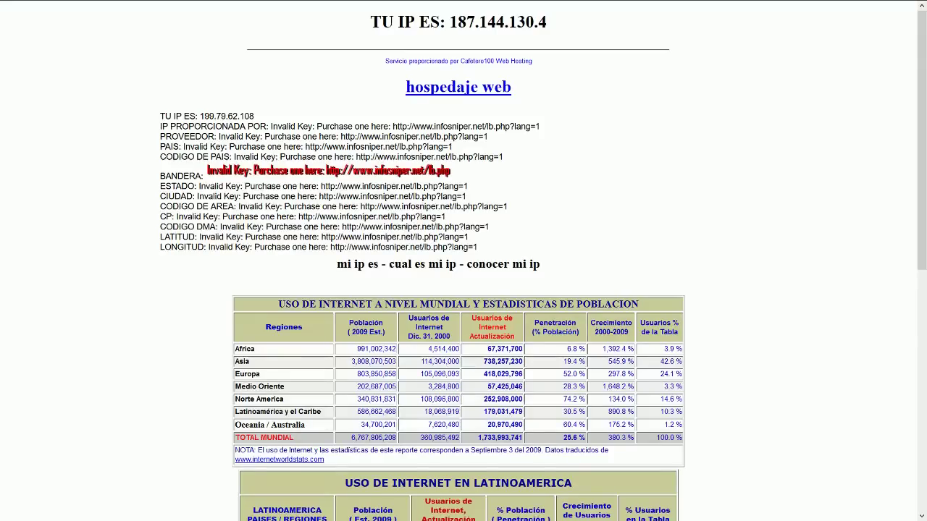
Step: Reload the IP checker, load google.com in a new tab, then reload the IP checker again
{"action": "left_click_drag", "start_coordinate": [450, 21], "coordinate": [546, 22]}
{"action": "key", "text": "F5"}
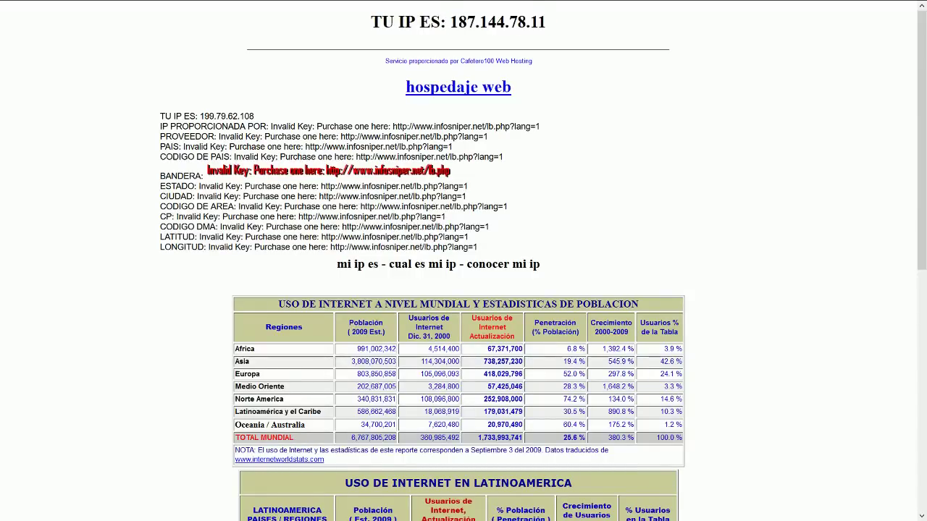
{"action": "key", "text": "ctrl+t"}
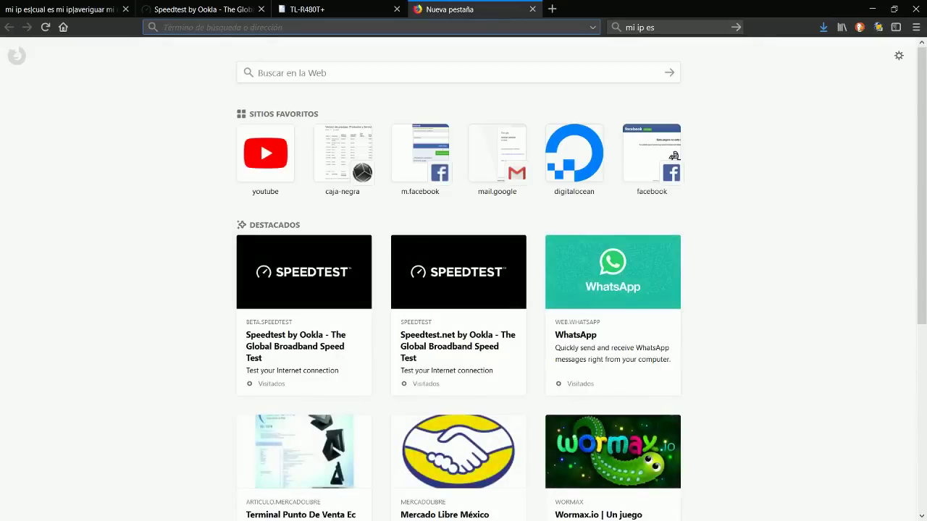
{"action": "type", "text": "google.com/"}
{"action": "key", "text": "Return"}
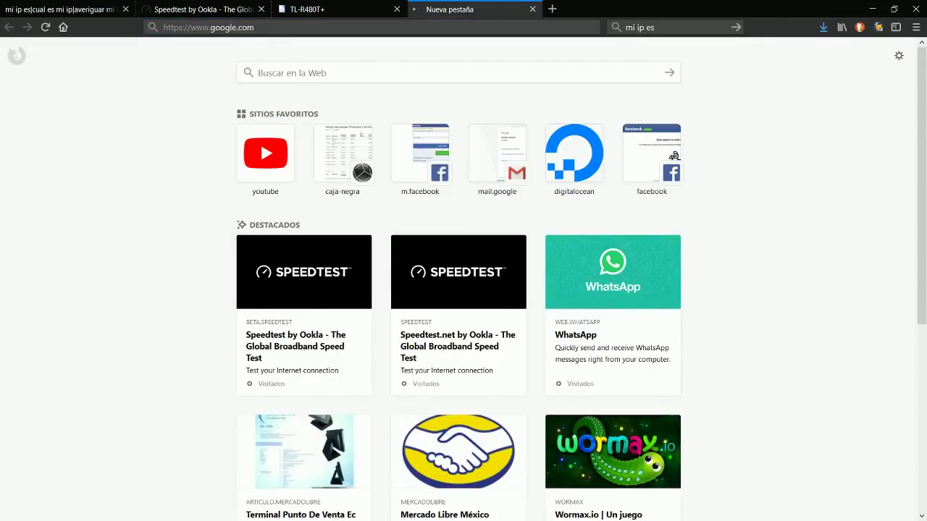
{"action": "key", "text": "ctrl+shift+Tab"}
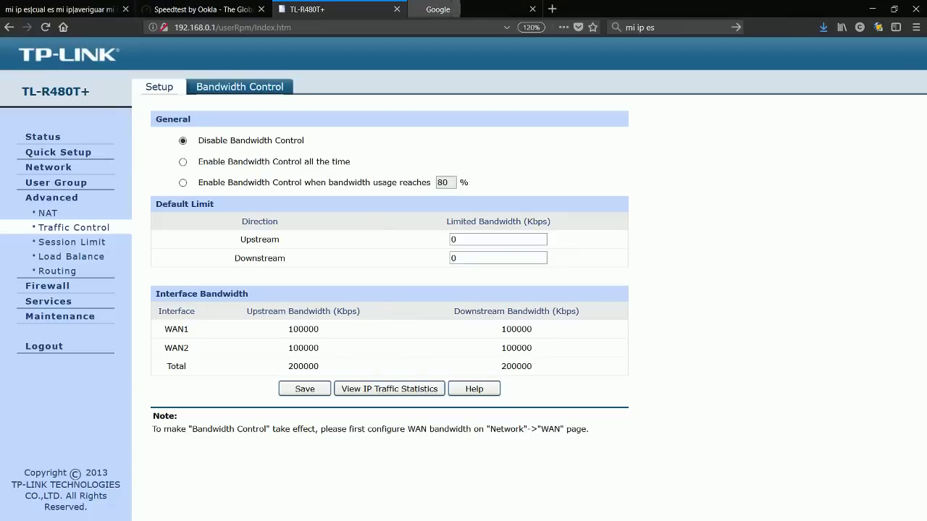
{"action": "key", "text": "ctrl+shift+Tab"}
{"action": "key", "text": "ctrl+shift+Tab"}
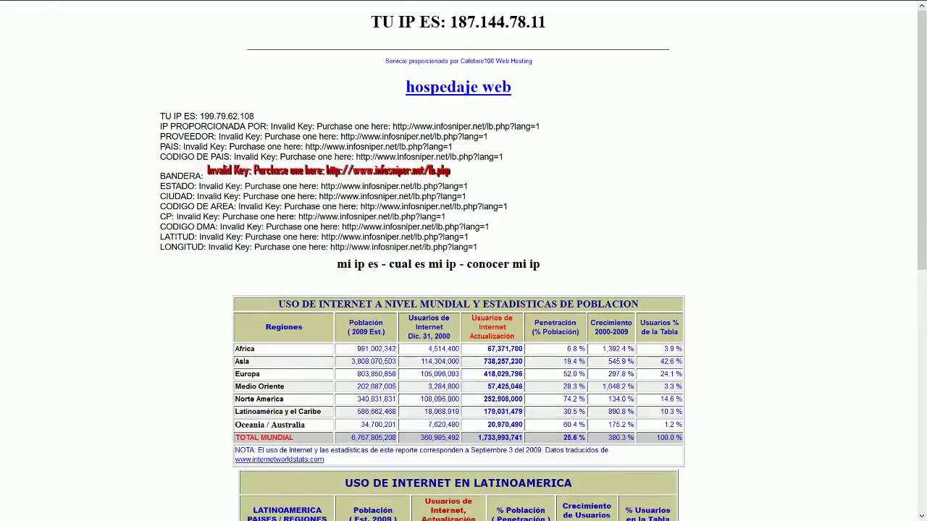
{"action": "key", "text": "F5"}
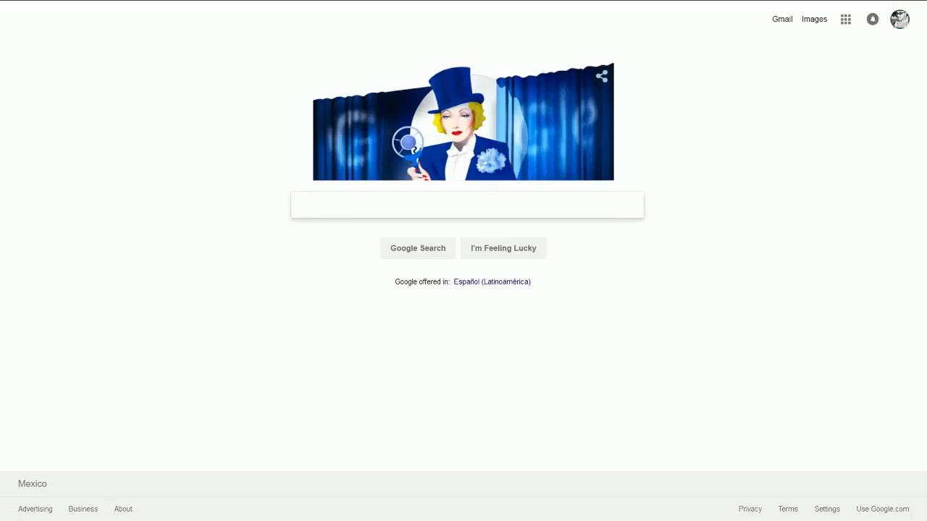
Step: Search Google for duckduckgo
{"action": "key", "text": "Down"}
{"action": "type", "text": "duckdu"}
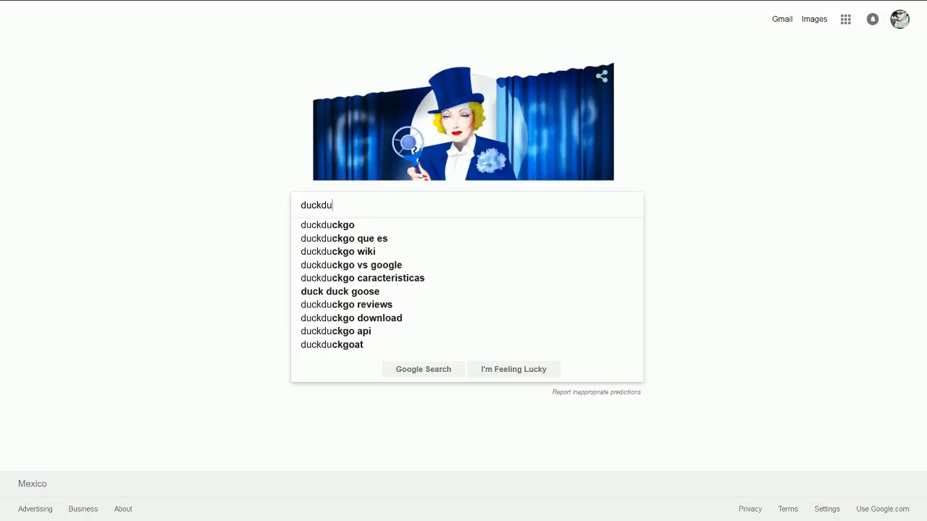
{"action": "key", "text": "Down"}
{"action": "key", "text": "Return"}
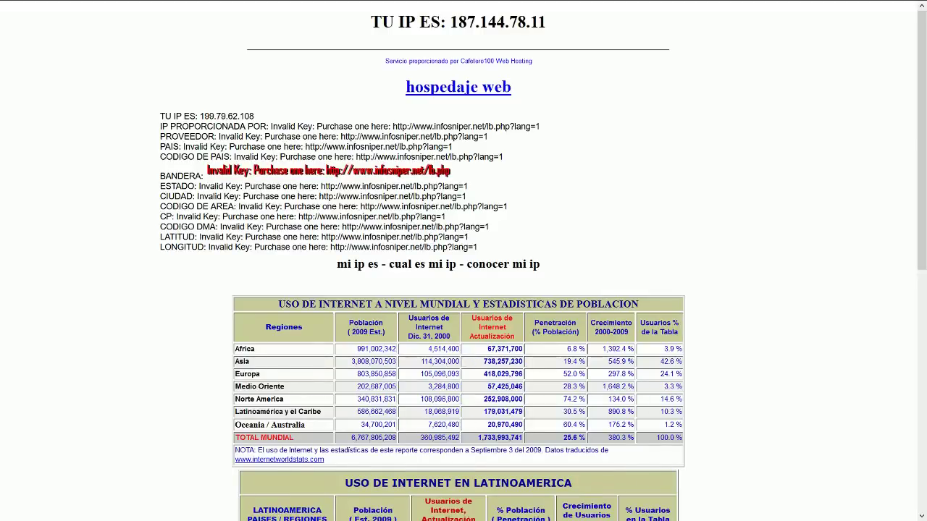
{"action": "key", "text": "F11"}
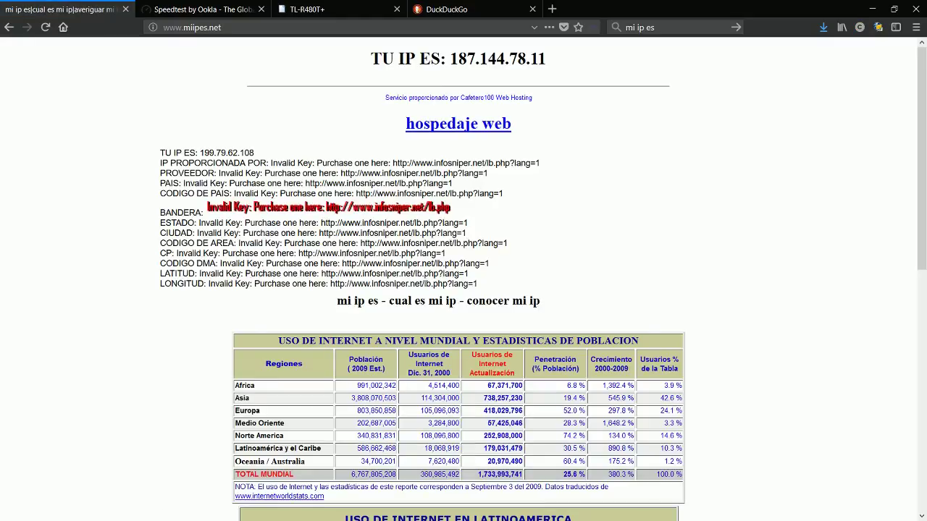
{"action": "key", "text": "ctrl+l"}
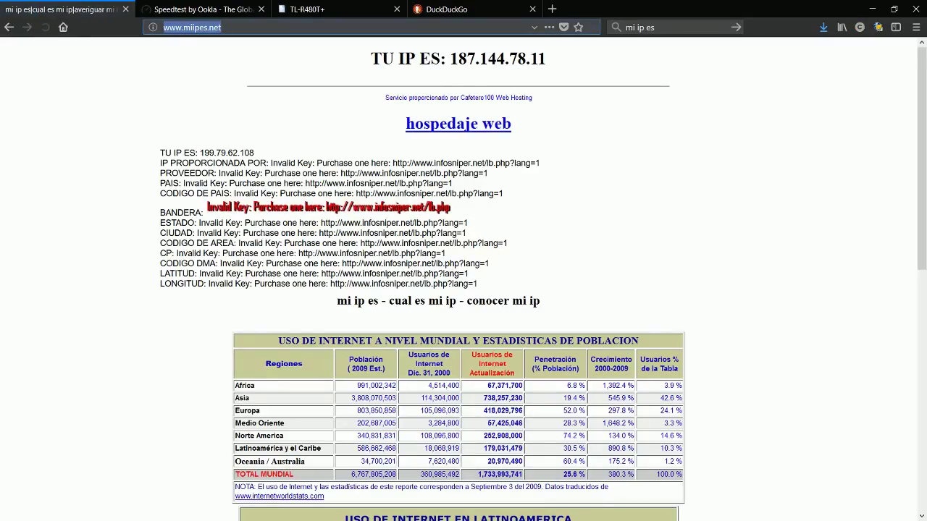
{"action": "left_click_drag", "start_coordinate": [479, 58], "coordinate": [449, 59]}
{"action": "key", "text": "F5"}
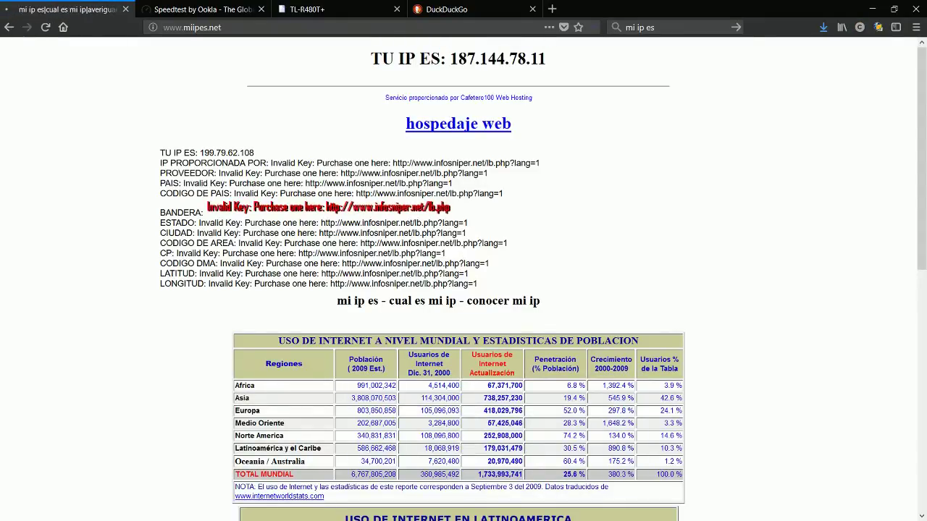
{"action": "key", "text": "F11"}
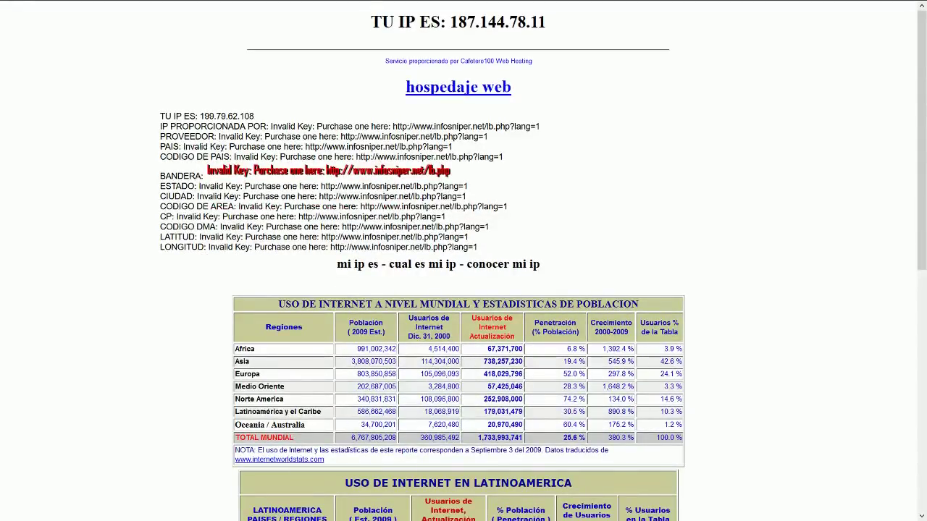
{"action": "key", "text": "F11"}
{"action": "key", "text": "ctrl+shift+Tab"}
{"action": "key", "text": "F11"}
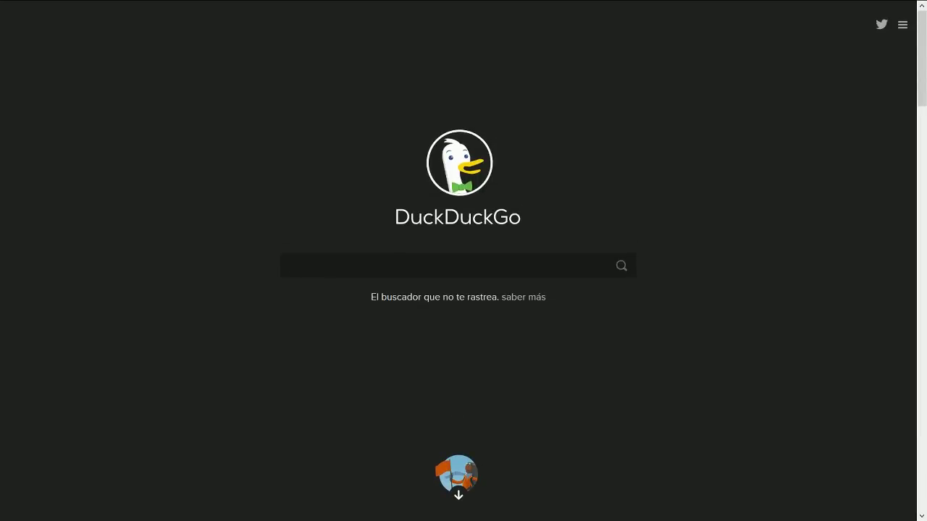
{"action": "key", "text": "ctrl+Tab"}
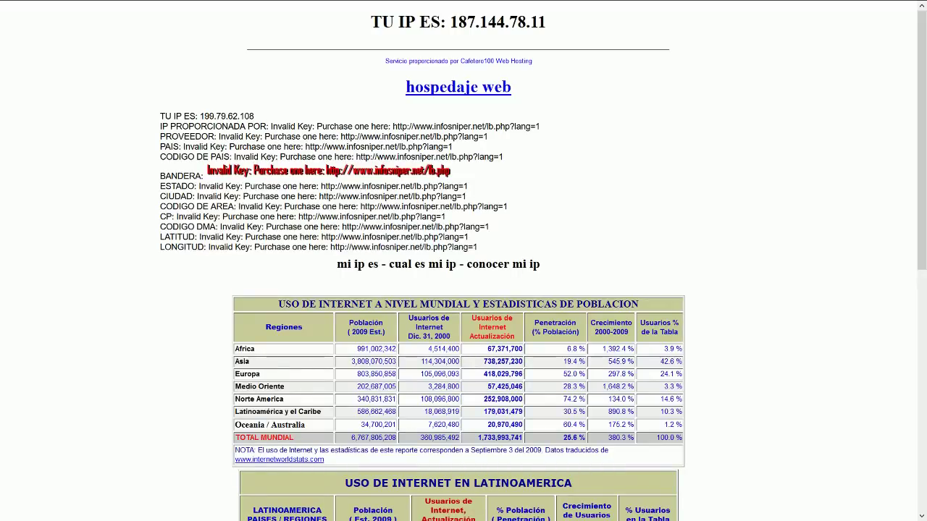
{"action": "key", "text": "ctrl+Tab"}
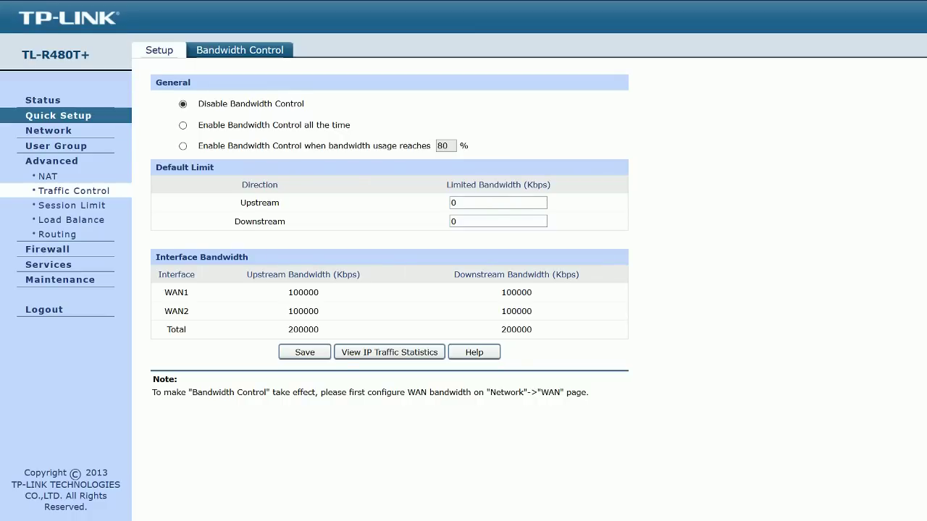
Step: Review Traffic Control's Bandwidth Control page: disabled, with WAN1 and WAN2 at 100000 Kbps
{"action": "left_click", "coordinate": [48, 131]}
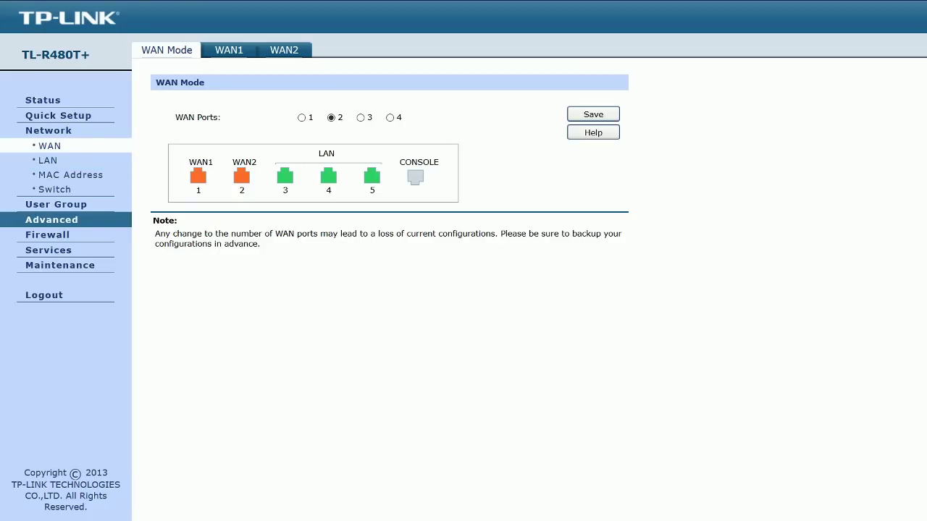
{"action": "left_click", "coordinate": [52, 219]}
{"action": "left_click", "coordinate": [74, 190]}
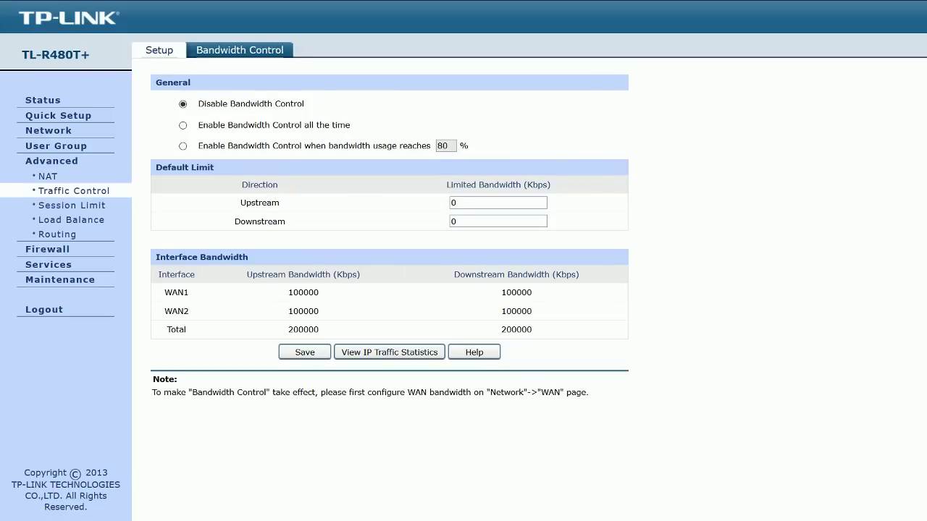
{"action": "left_click_drag", "start_coordinate": [196, 103], "coordinate": [351, 125]}
{"action": "left_click", "coordinate": [351, 125]}
Step: Return to the Speedtest tab, reload it and point out the public IP under Telmex
{"action": "key", "text": "F11"}
{"action": "key", "text": "ctrl+shift+Tab"}
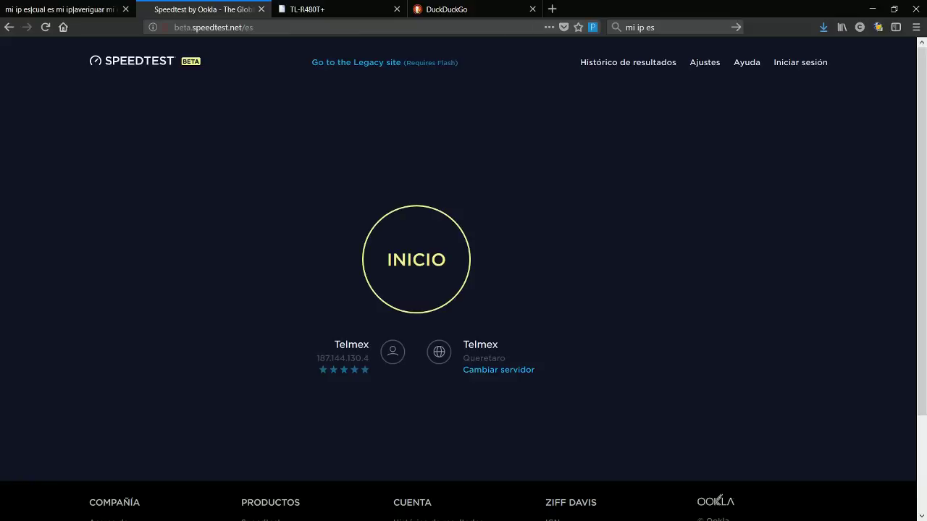
{"action": "key", "text": "F11"}
{"action": "left_click", "coordinate": [718, 464]}
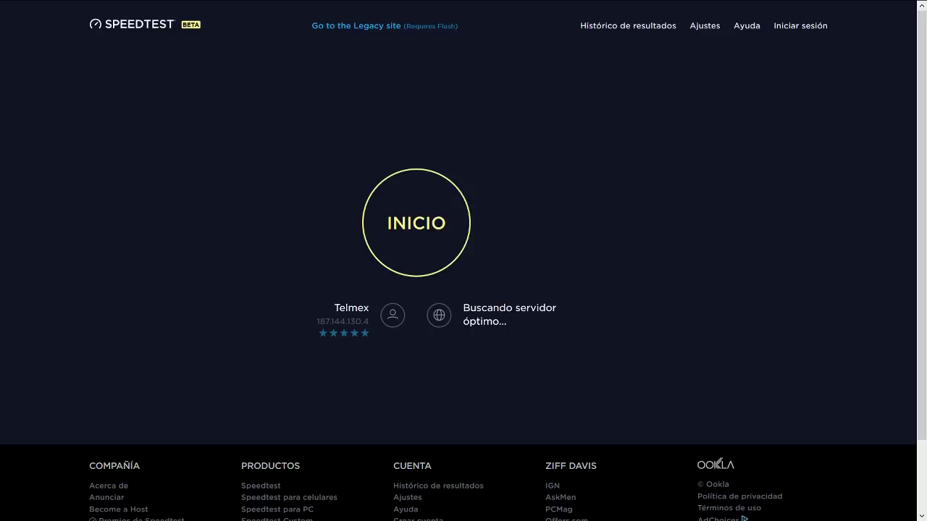
{"action": "left_click_drag", "start_coordinate": [324, 321], "coordinate": [364, 321]}
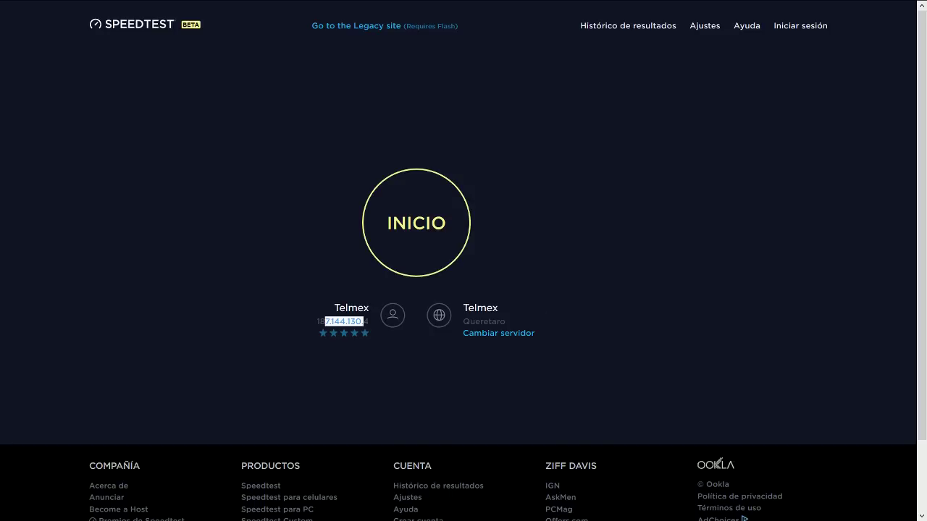
{"action": "left_click", "coordinate": [363, 321]}
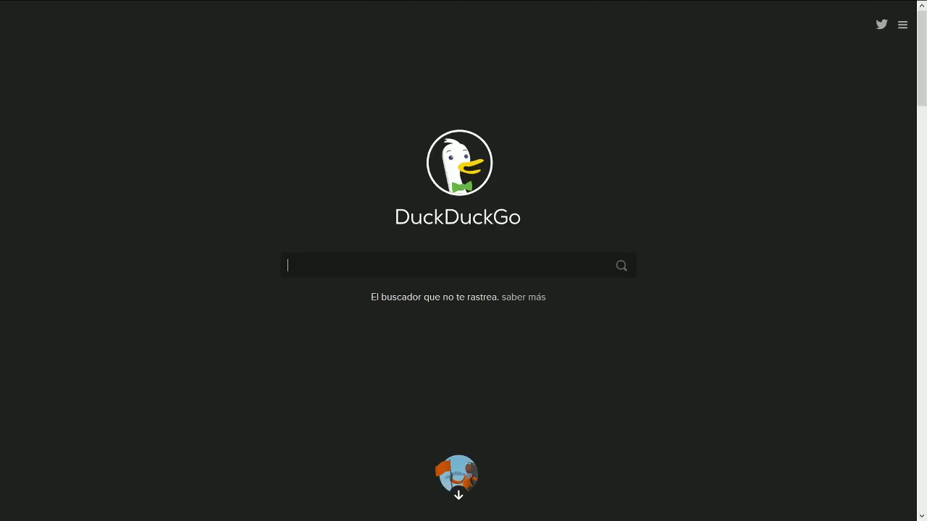
Step: Check the public IP via a 'mi ip es' search, then run the speed test
{"action": "type", "text": "mi ip es"}
{"action": "key", "text": "Return"}
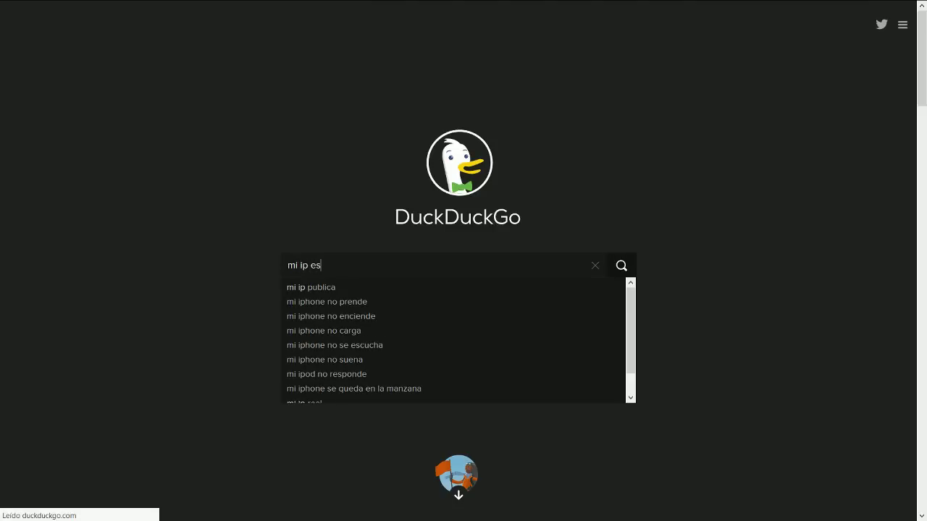
{"action": "key", "text": "Return"}
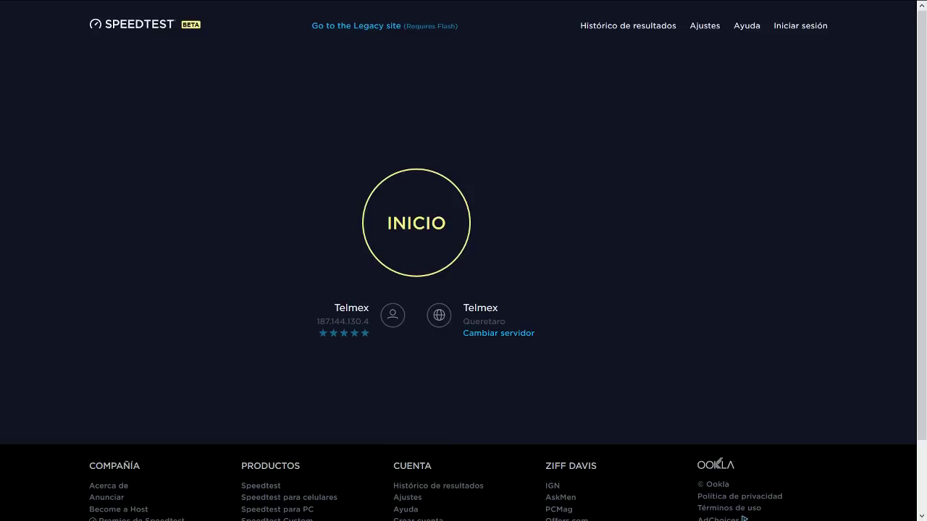
{"action": "left_click", "coordinate": [416, 223]}
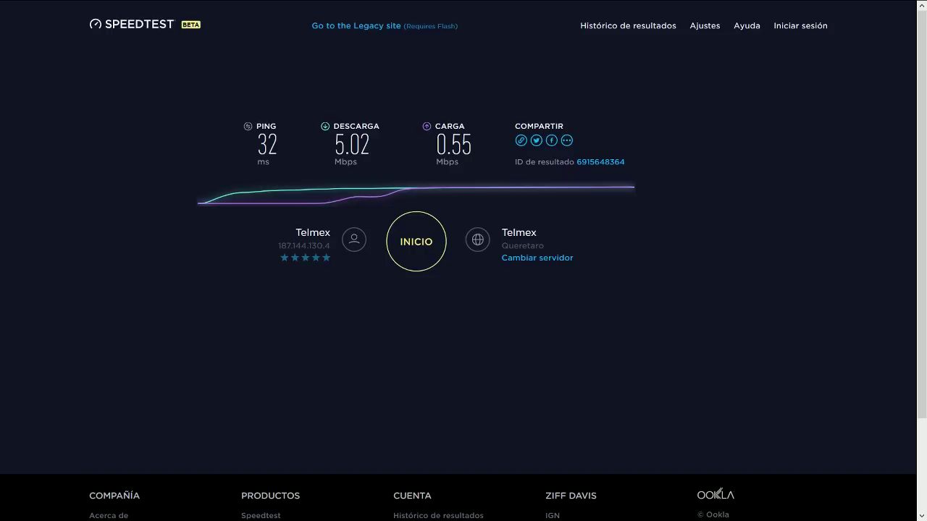
{"action": "left_click_drag", "start_coordinate": [294, 228], "coordinate": [332, 249]}
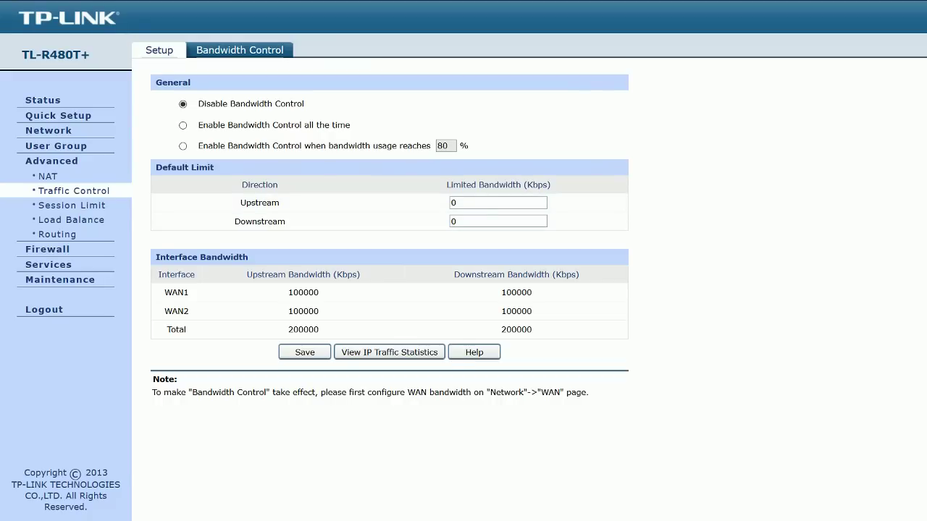
Step: Save bandwidth control enabled all the time, trying 4000 upstream before resetting it to 0
{"action": "left_click", "coordinate": [183, 125]}
{"action": "key", "text": "Return"}
{"action": "left_click", "coordinate": [454, 203]}
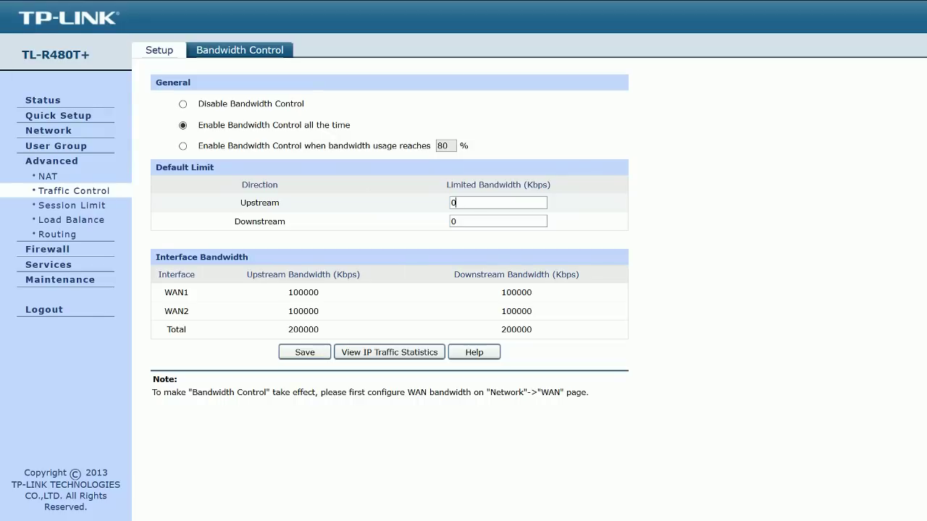
{"action": "key", "text": "BackSpace"}
{"action": "type", "text": "4000"}
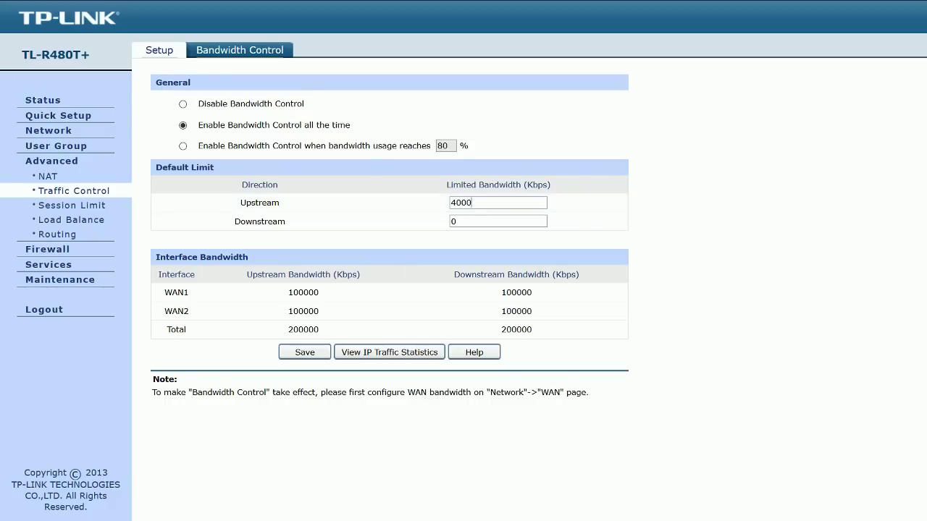
{"action": "key", "text": "BackSpace"}
{"action": "key", "text": "BackSpace"}
{"action": "key", "text": "BackSpace"}
{"action": "key", "text": "BackSpace"}
{"action": "type", "text": "0"}
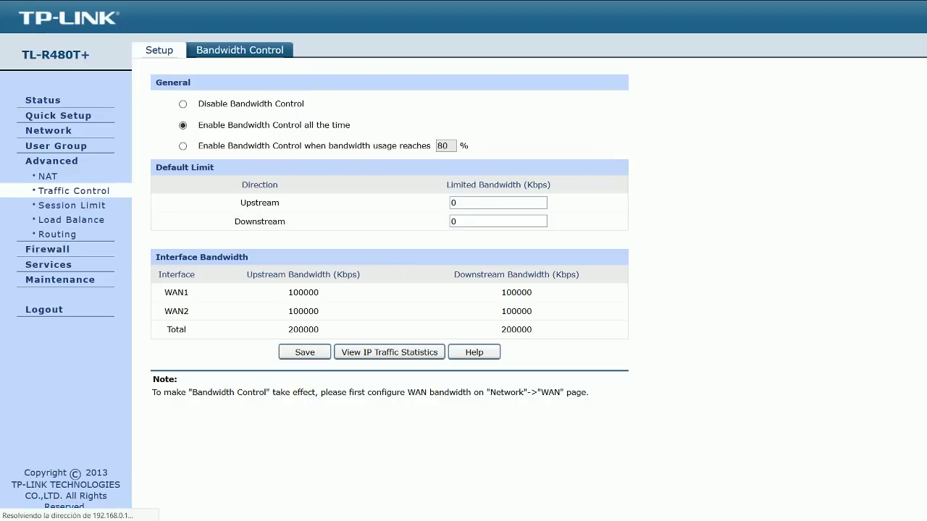
Step: Set up a bandwidth rule with direction LAN -> WAN-ALL and begin its description
{"action": "left_click", "coordinate": [159, 50]}
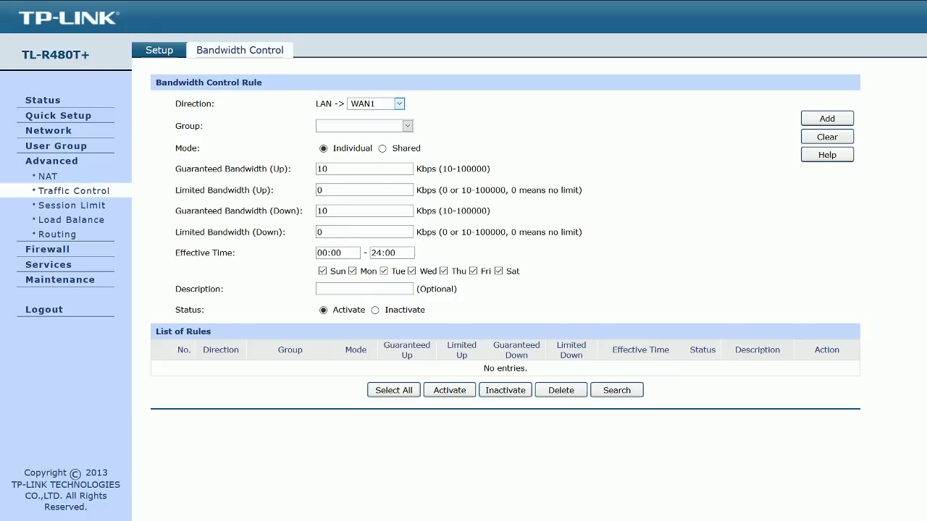
{"action": "key", "text": "Down"}
{"action": "left_click", "coordinate": [318, 289]}
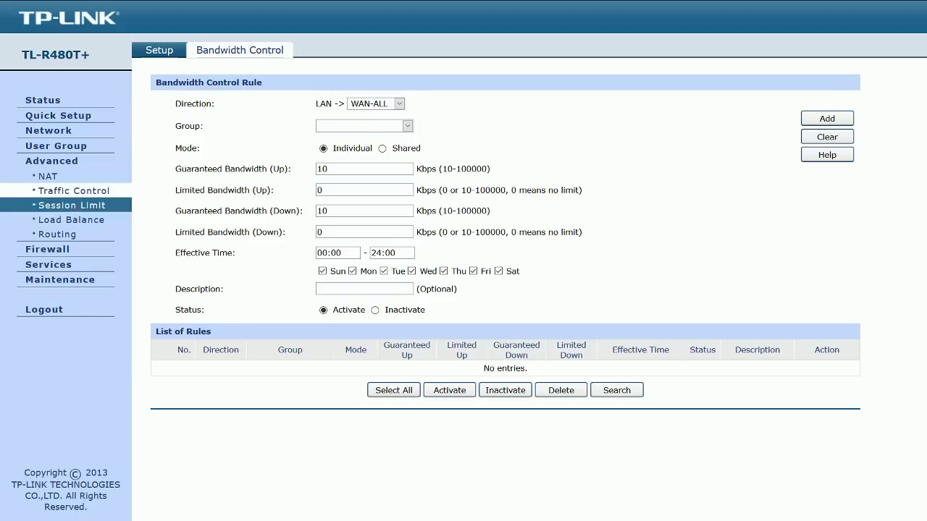
{"action": "left_click", "coordinate": [71, 205]}
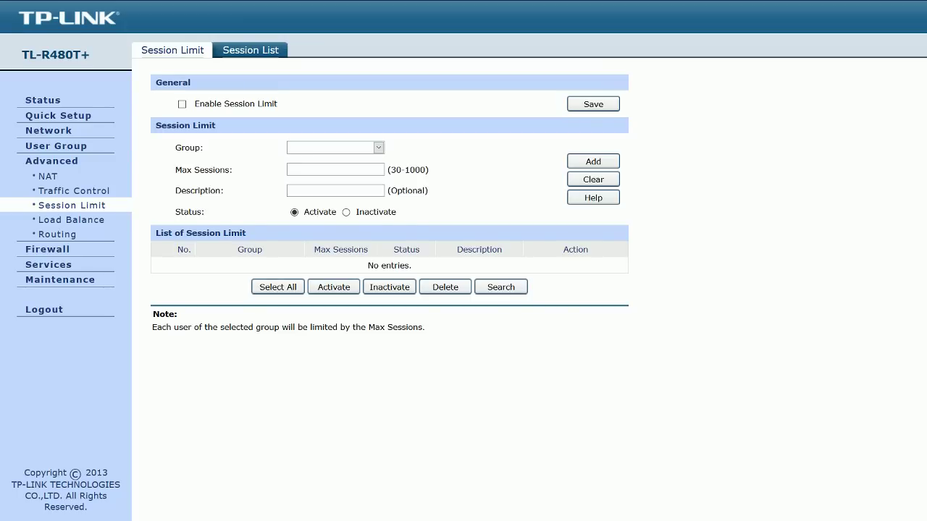
Step: Show the Session List tab, which lists no limited sessions
{"action": "left_click", "coordinate": [251, 50]}
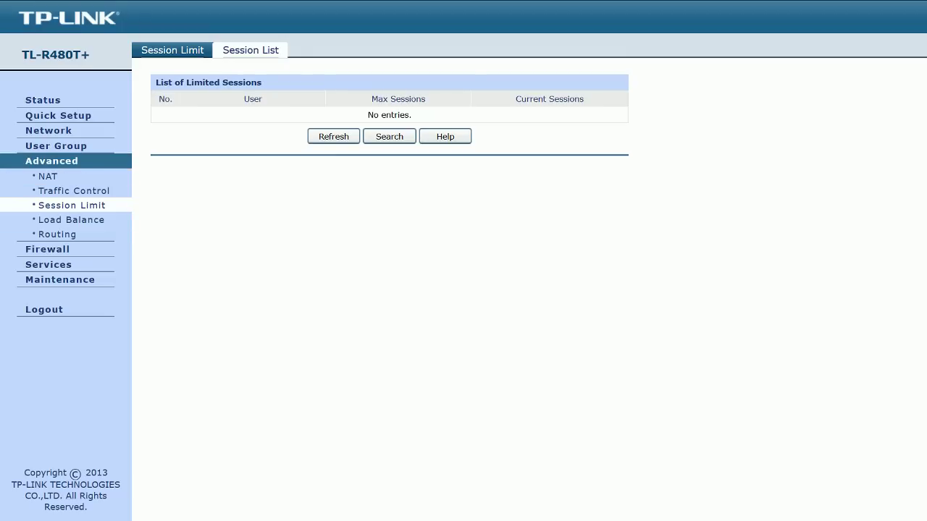
Step: Open Load Balance configuration and point out the enabled Application Optimized Routing option
{"action": "left_click", "coordinate": [71, 220]}
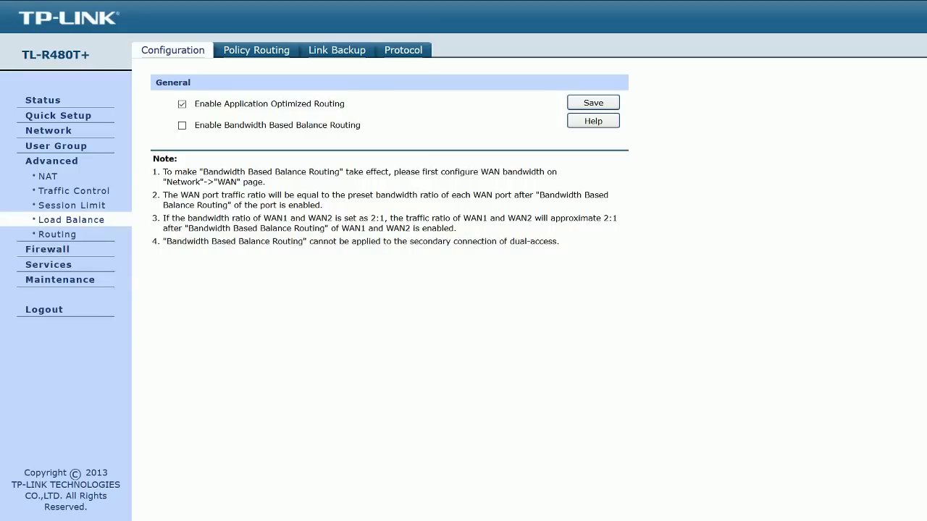
{"action": "left_click_drag", "start_coordinate": [340, 104], "coordinate": [194, 103]}
{"action": "left_click_drag", "start_coordinate": [194, 103], "coordinate": [346, 104]}
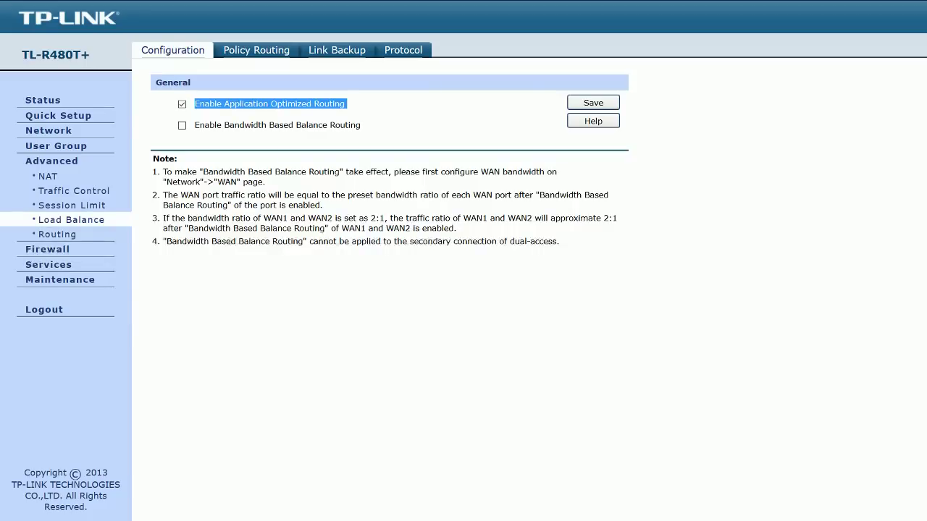
Step: Try bandwidth-based balancing on WAN1 and WAN2, then turn off both balancing options
{"action": "left_click", "coordinate": [182, 125]}
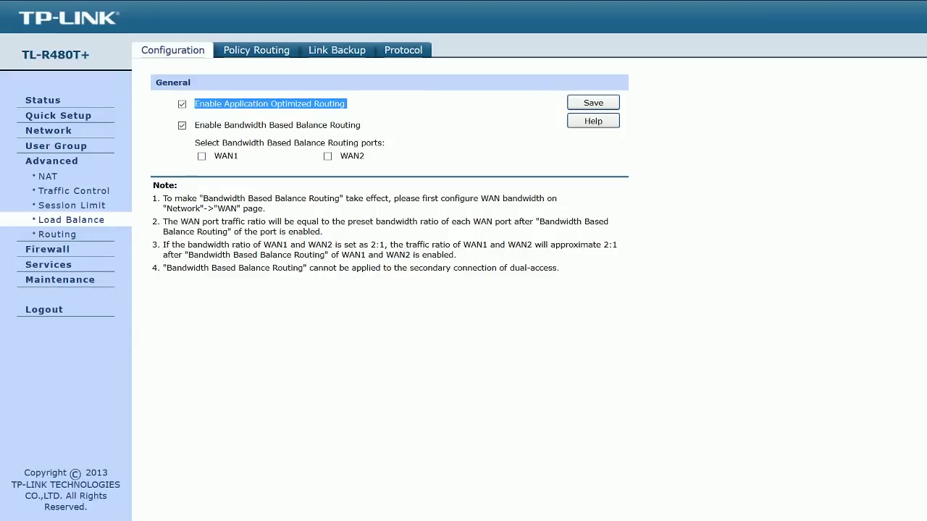
{"action": "left_click", "coordinate": [201, 157]}
{"action": "left_click", "coordinate": [327, 156]}
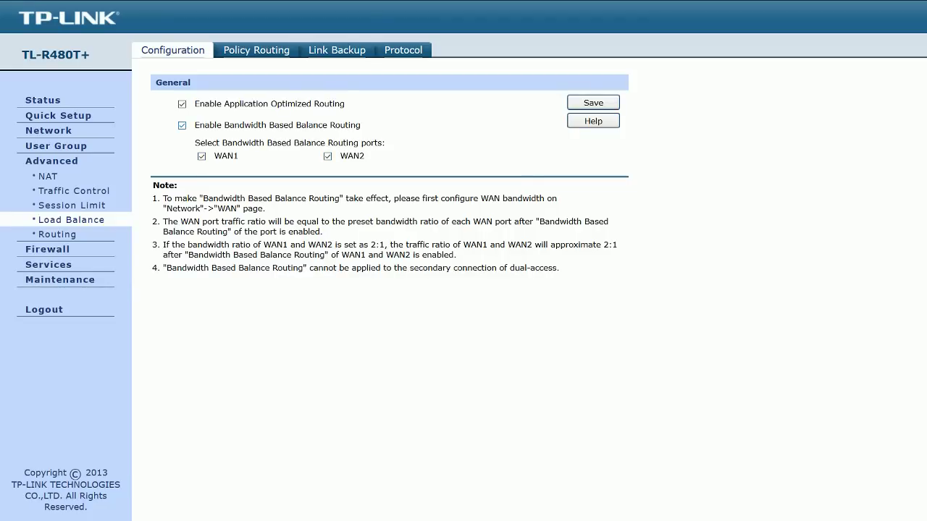
{"action": "left_click", "coordinate": [182, 125]}
{"action": "left_click", "coordinate": [181, 104]}
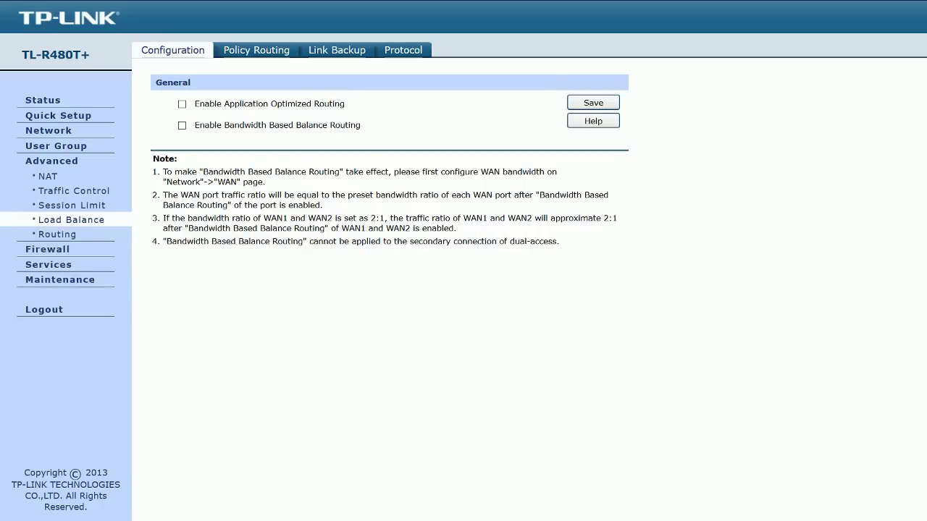
Step: Save the load balancing with both options off and return to the Speedtest results
{"action": "key", "text": "Return"}
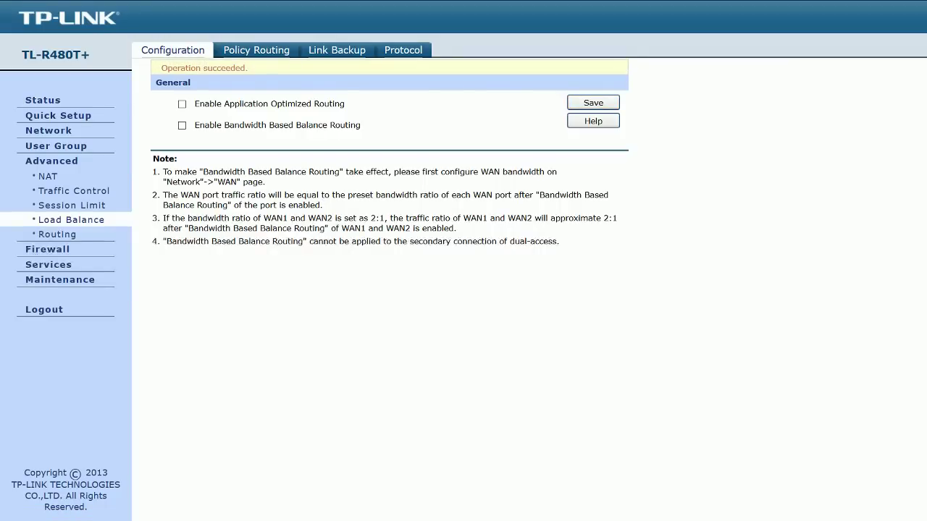
{"action": "mouse_move", "coordinate": [225, 6]}
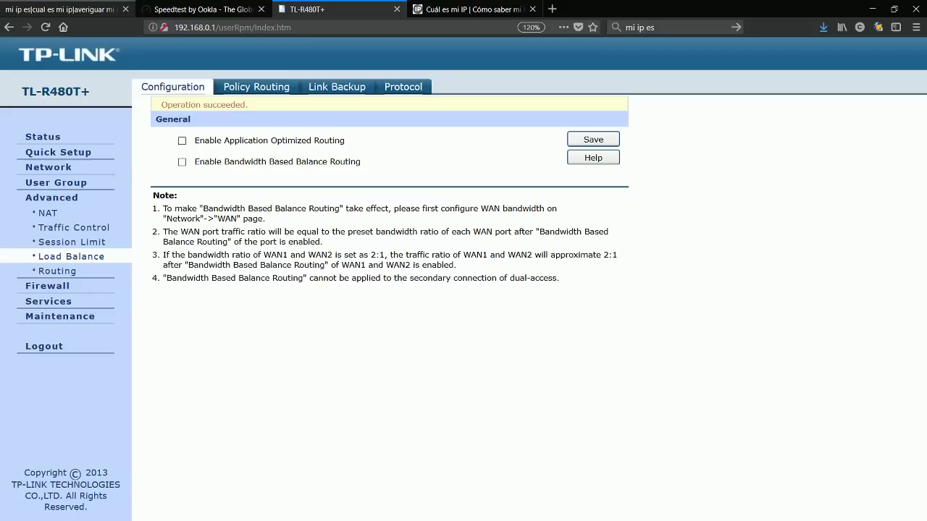
{"action": "left_click", "coordinate": [224, 8]}
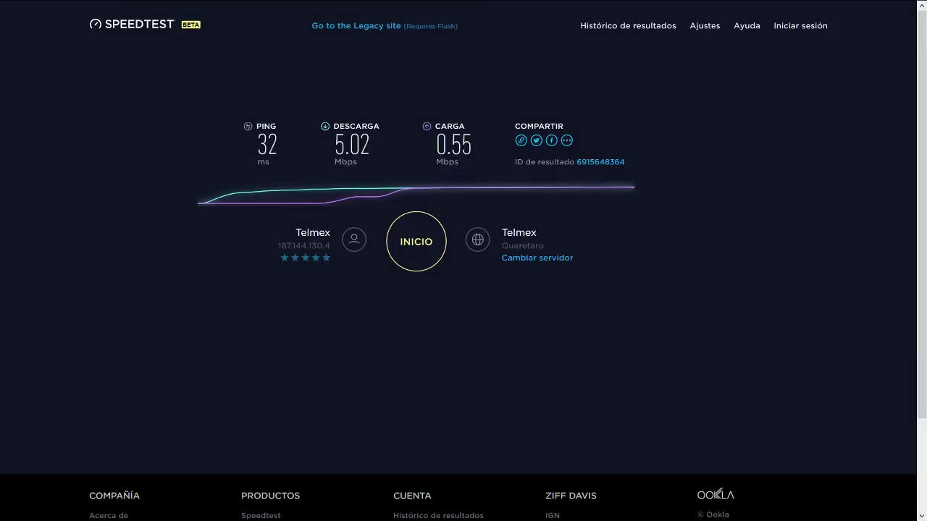
Step: Rerun the speed test and highlight its 10.15 Mbps download, 1.04 Mbps upload and public IP
{"action": "left_click", "coordinate": [416, 241]}
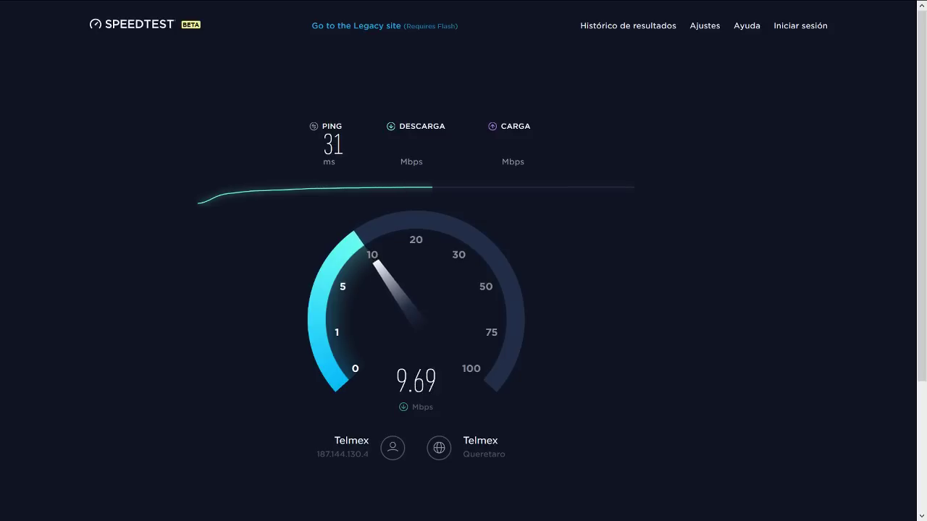
{"action": "left_click_drag", "start_coordinate": [316, 454], "coordinate": [369, 454]}
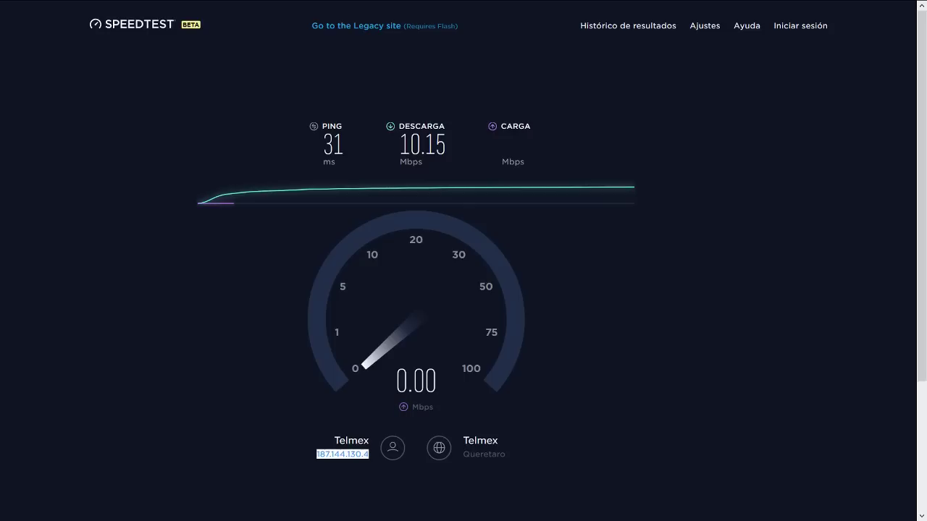
{"action": "left_click_drag", "start_coordinate": [399, 145], "coordinate": [446, 145]}
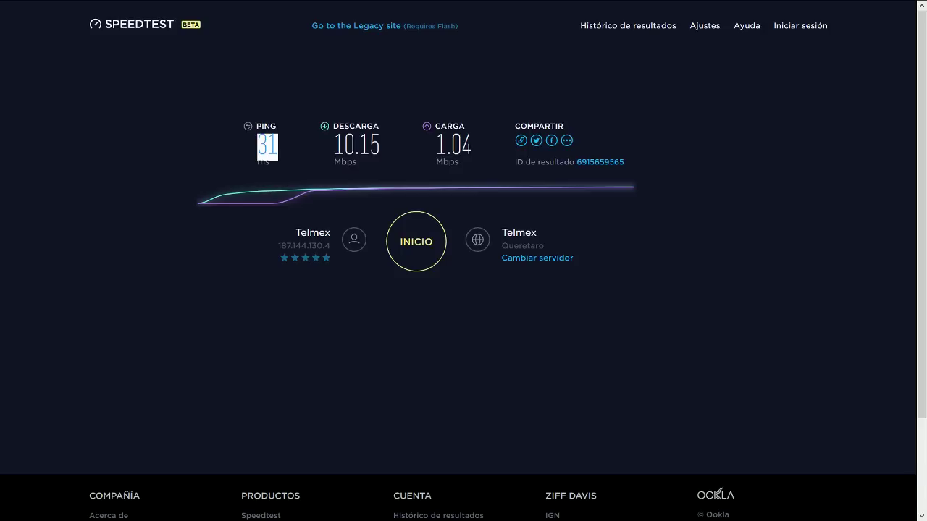
{"action": "left_click_drag", "start_coordinate": [334, 145], "coordinate": [380, 147]}
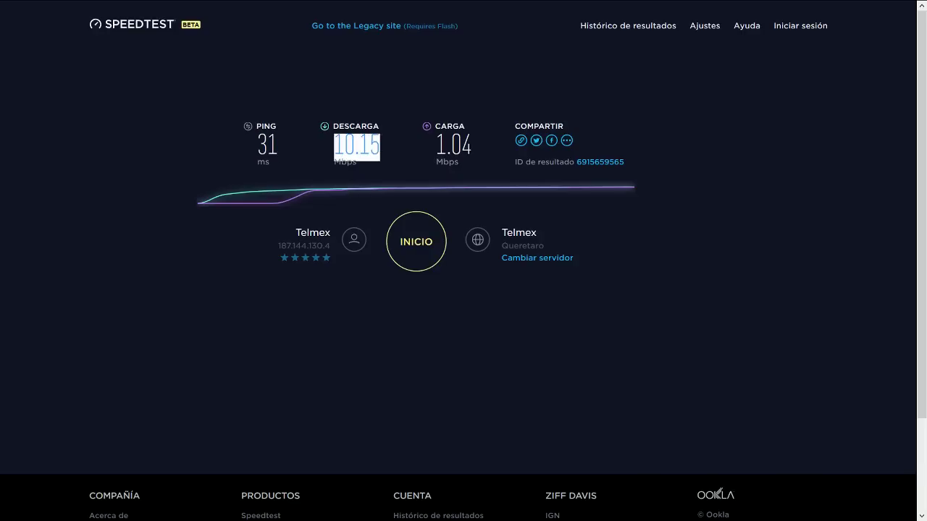
{"action": "left_click", "coordinate": [380, 147]}
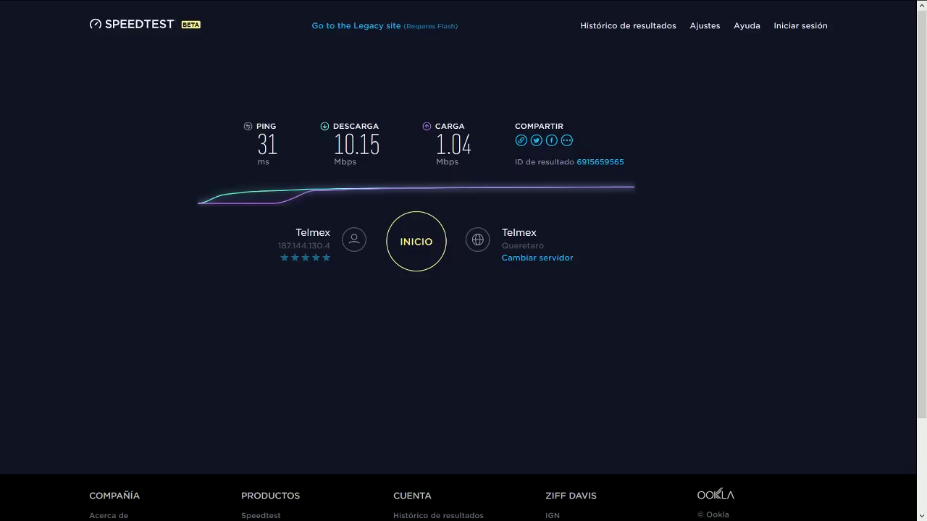
{"action": "left_click_drag", "start_coordinate": [333, 144], "coordinate": [380, 145]}
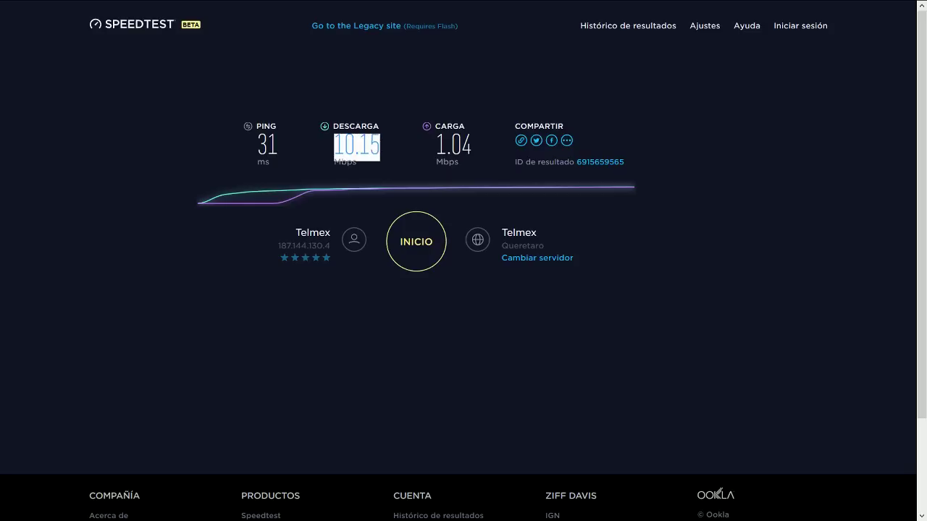
{"action": "left_click", "coordinate": [718, 491]}
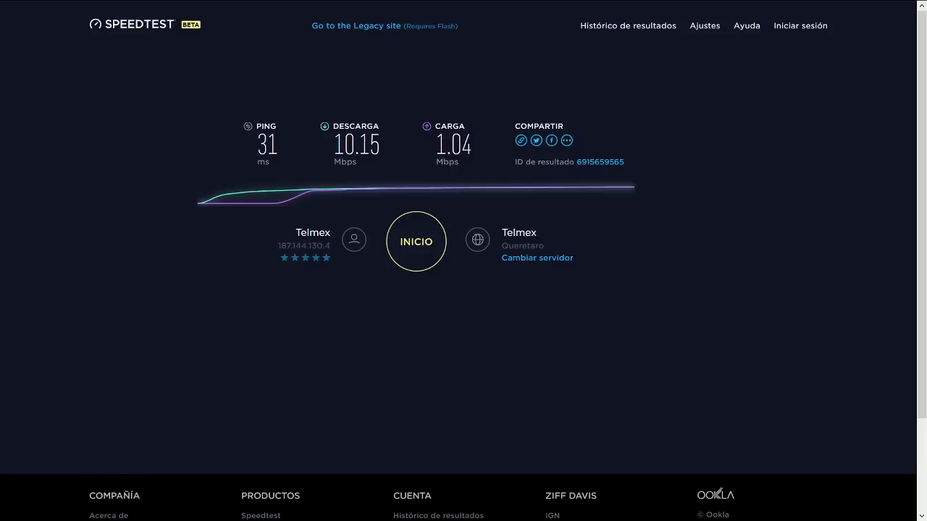
{"action": "left_click_drag", "start_coordinate": [435, 145], "coordinate": [472, 145]}
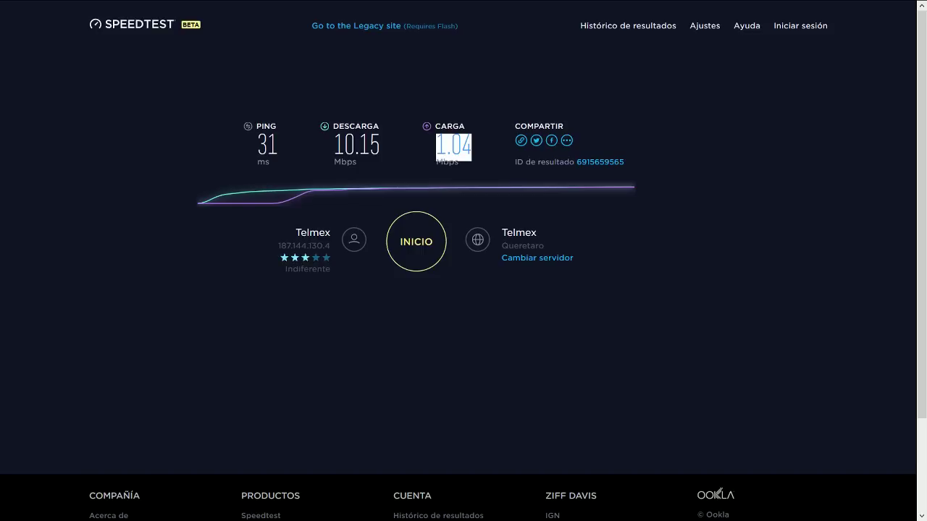
{"action": "left_click_drag", "start_coordinate": [278, 245], "coordinate": [330, 245]}
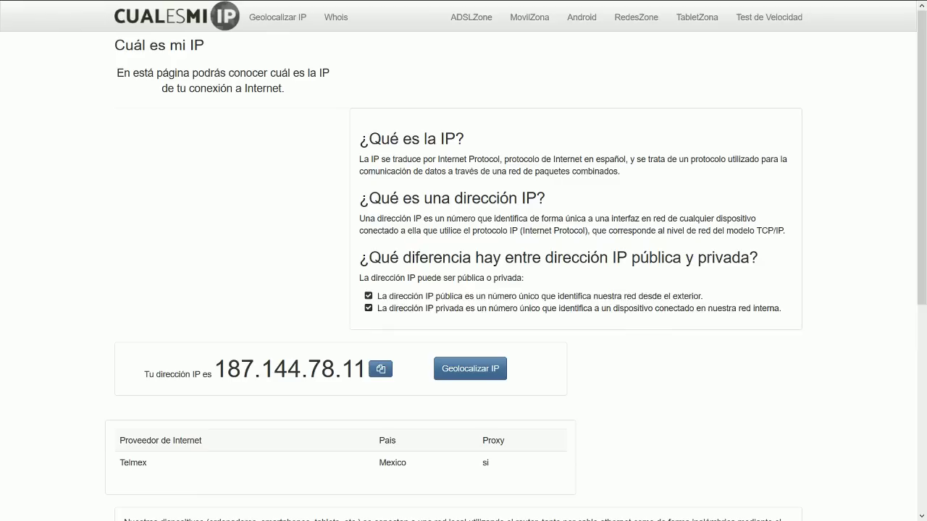
Step: Reload cual-es-mi-ip.net and highlight the newly reported public IP matching Speedtest
{"action": "left_click_drag", "start_coordinate": [308, 369], "coordinate": [341, 370]}
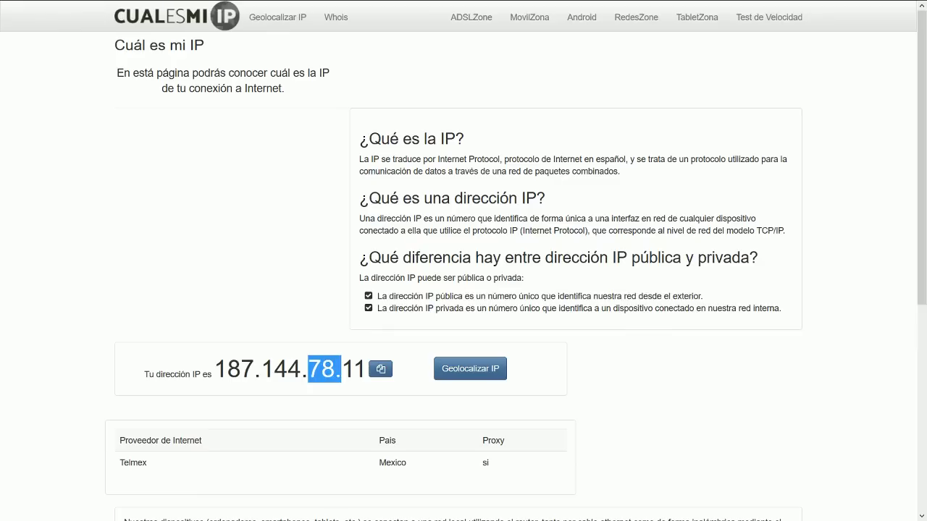
{"action": "key", "text": "F5"}
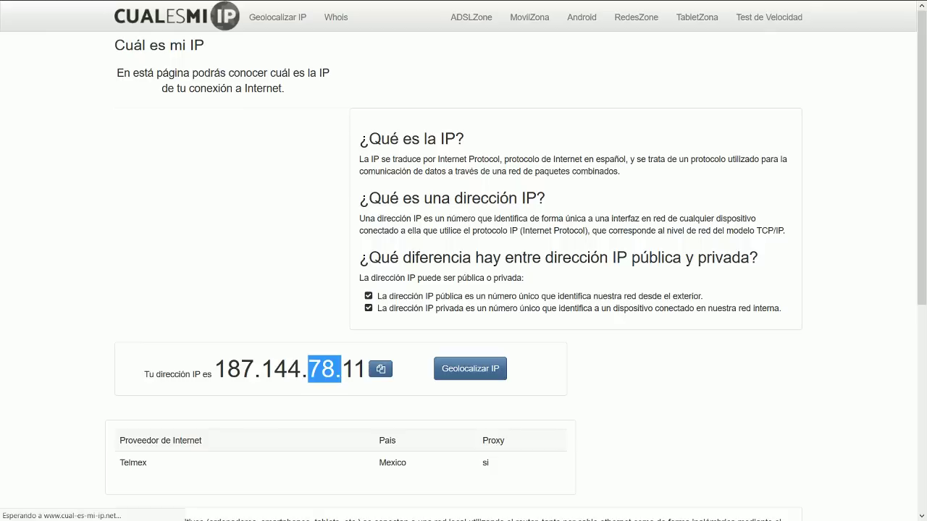
{"action": "left_click_drag", "start_coordinate": [213, 369], "coordinate": [367, 369]}
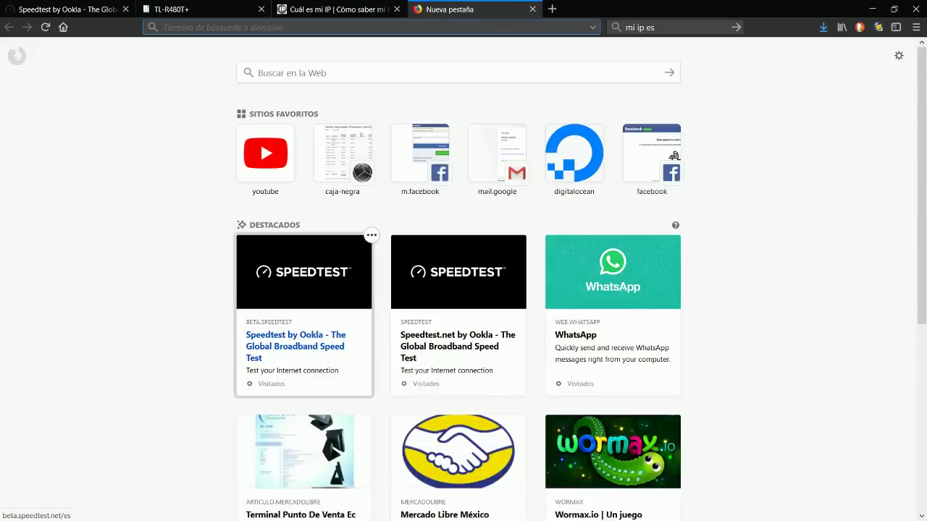
Step: Open duckduckgo.com in the new tab and reload the Cual es mi IP checker
{"action": "type", "text": "duckduckgo.com"}
{"action": "key", "text": "Return"}
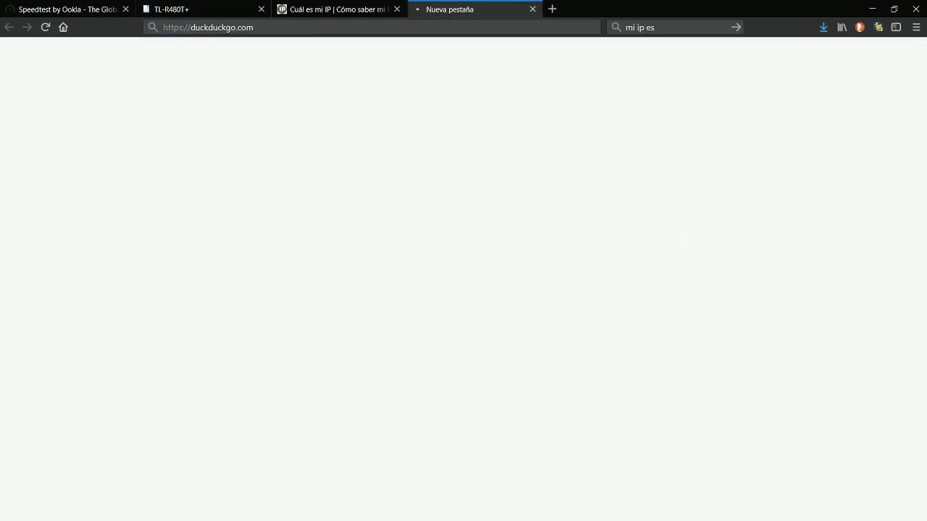
{"action": "key", "text": "ctrl+shift+Tab"}
{"action": "key", "text": "F5"}
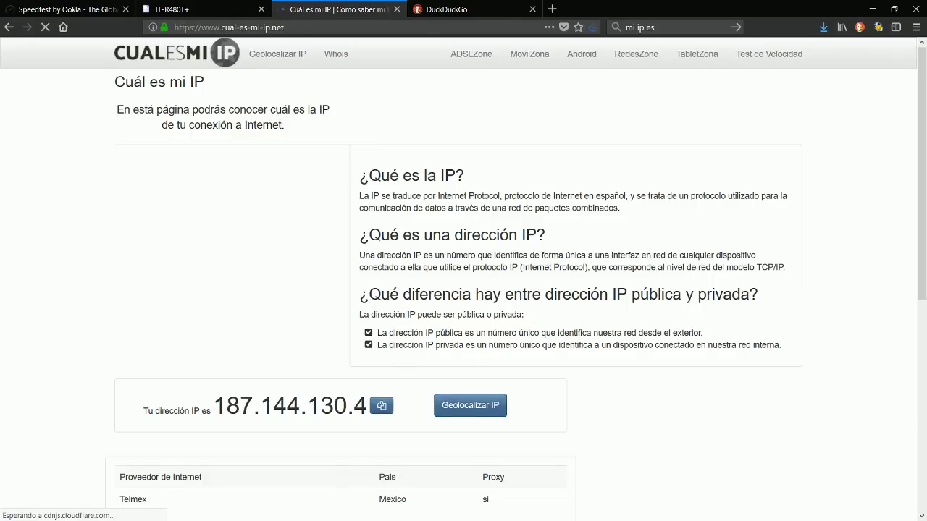
Step: Search DuckDuckGo for 'youtbe', then reload the IP checker page again
{"action": "key", "text": "ctrl+Tab"}
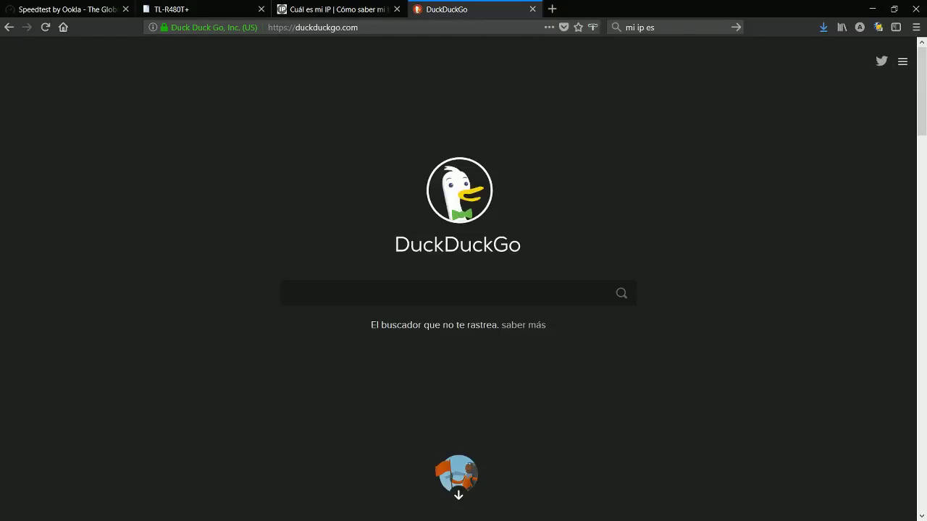
{"action": "type", "text": "youtbe"}
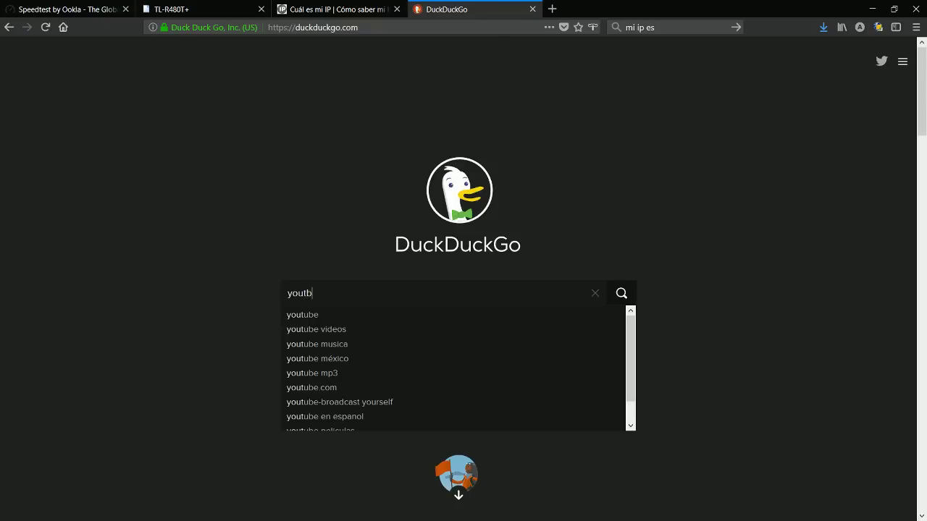
{"action": "key", "text": "Return"}
{"action": "key", "text": "ctrl+shift+Tab"}
{"action": "key", "text": "F5"}
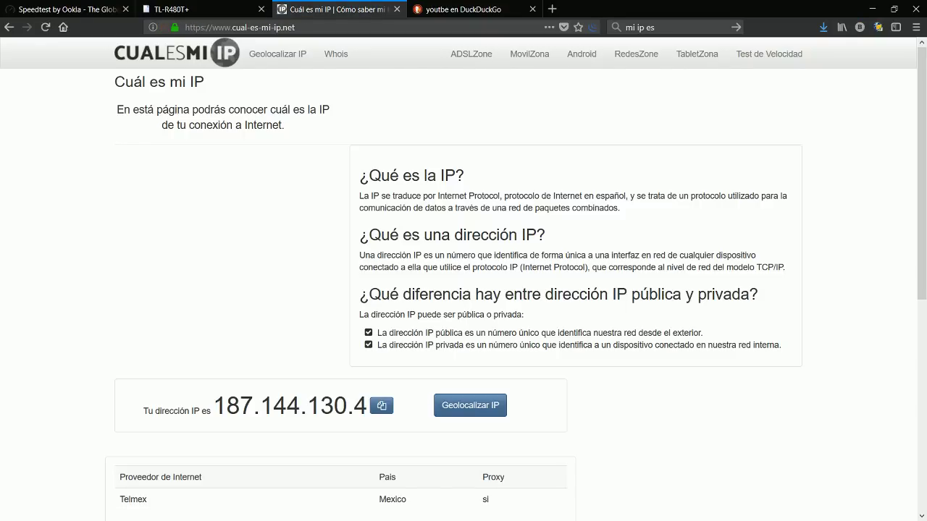
Step: Cycle past the search results and Speedtest tabs back to the router's Load Balance page
{"action": "key", "text": "ctrl+Tab"}
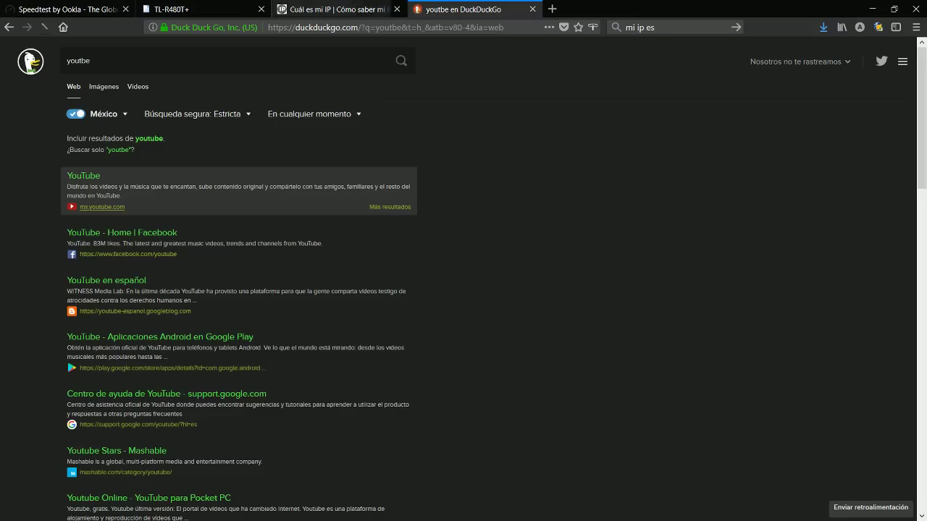
{"action": "key", "text": "ctrl+Tab"}
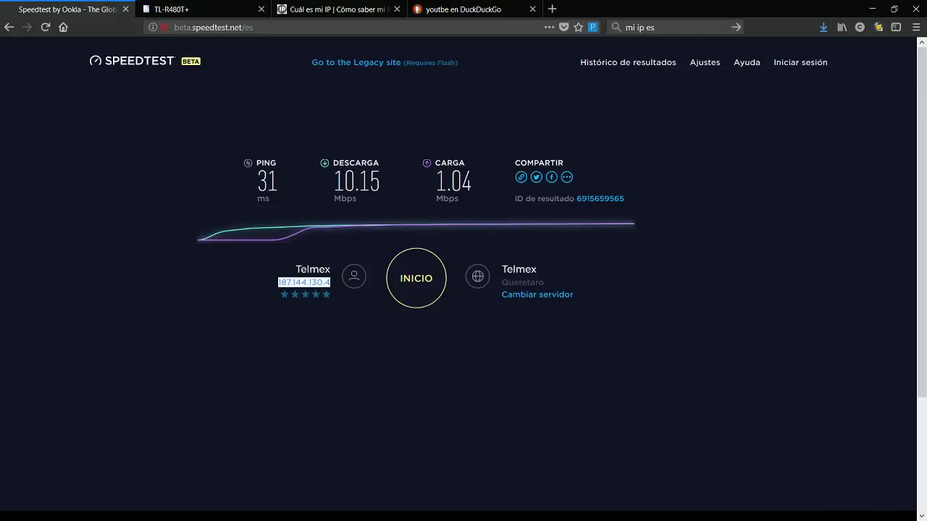
{"action": "key", "text": "alt+Tab"}
{"action": "key", "text": "ctrl+Tab"}
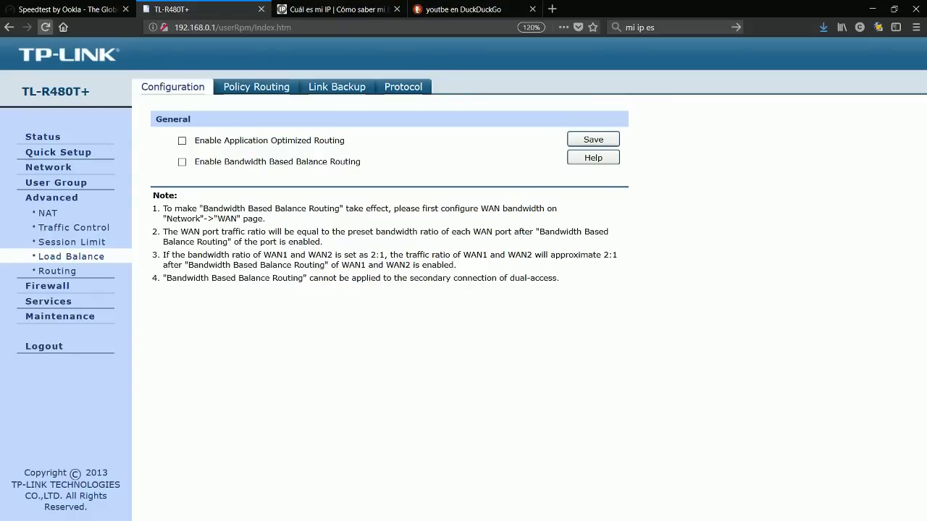
Step: In full screen, toggle Application Optimized and Bandwidth Based Balance Routing on then off, and open Policy Routing
{"action": "key", "text": "F11"}
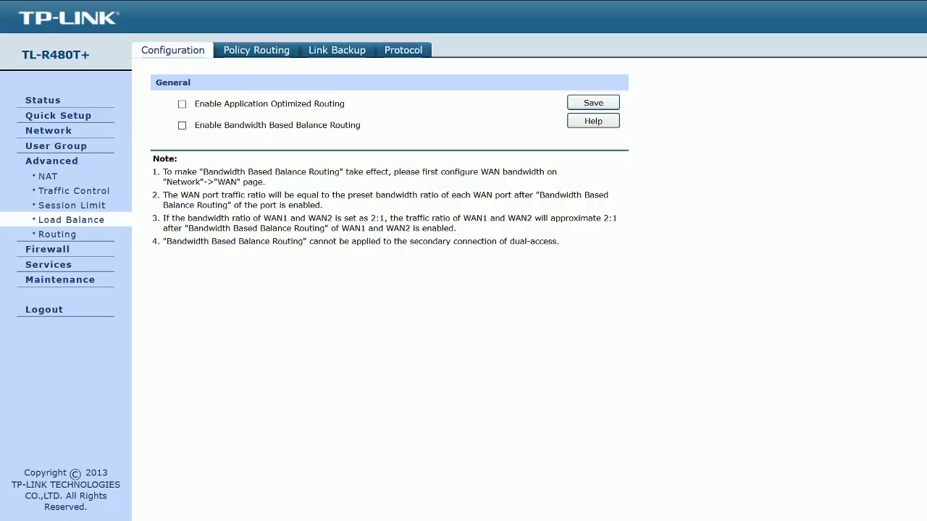
{"action": "left_click", "coordinate": [181, 103]}
{"action": "left_click", "coordinate": [182, 125]}
{"action": "left_click", "coordinate": [181, 104]}
{"action": "left_click", "coordinate": [181, 125]}
{"action": "left_click", "coordinate": [257, 50]}
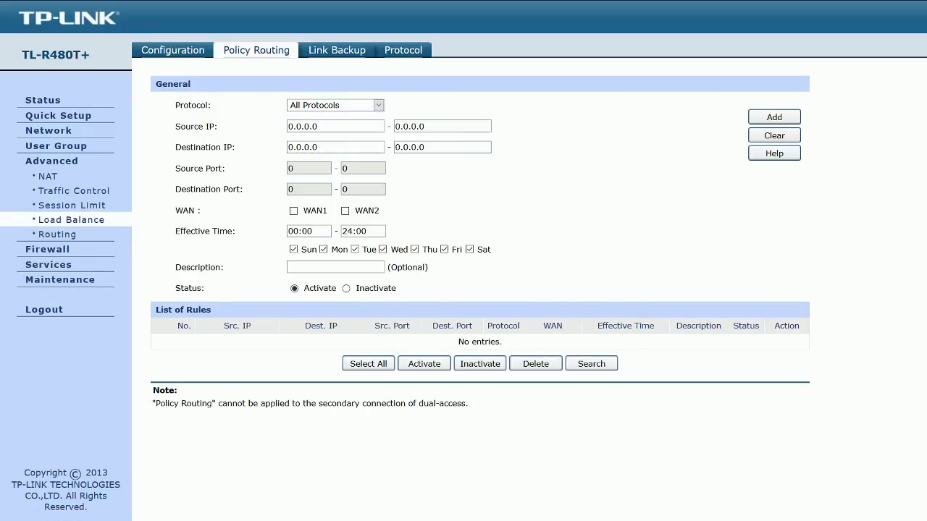
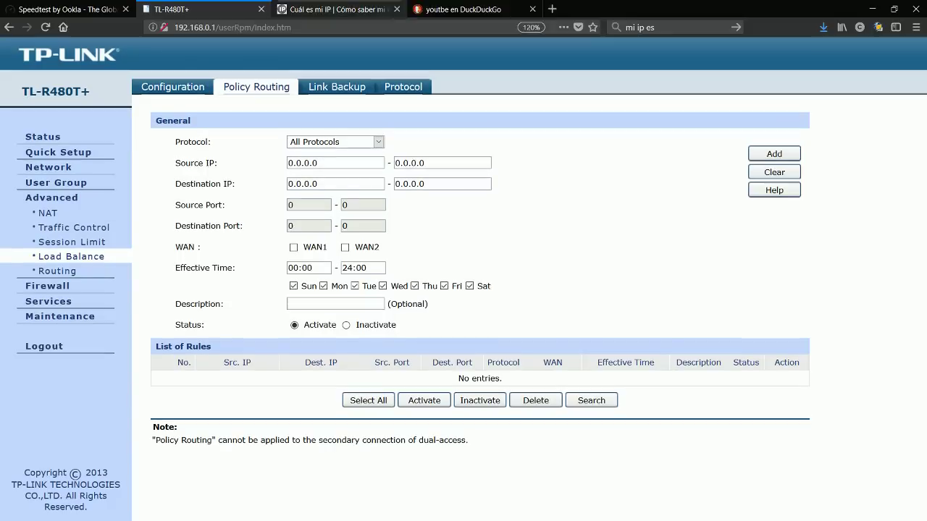
Step: Load banamex.com in a new tab and search for 'bancomer' in another tab
{"action": "key", "text": "ctrl+t"}
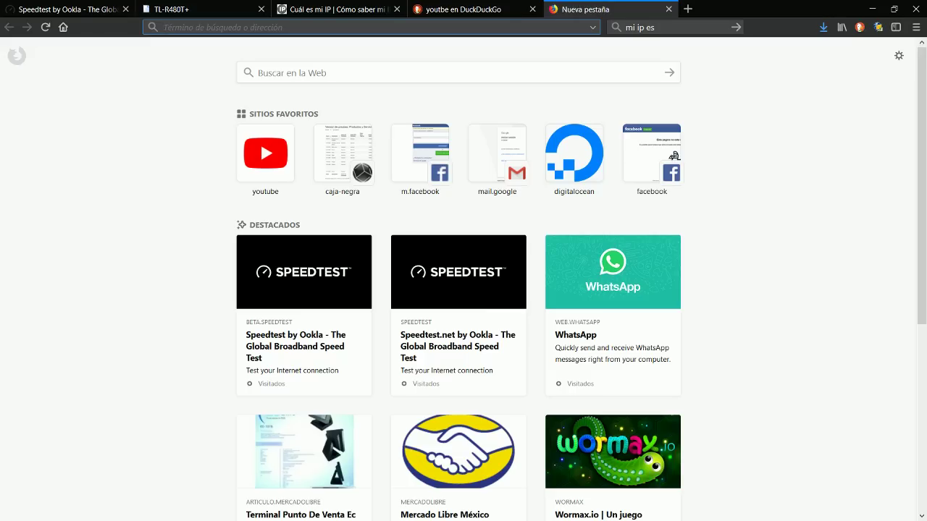
{"action": "type", "text": "banamex.com/"}
{"action": "key", "text": "Return"}
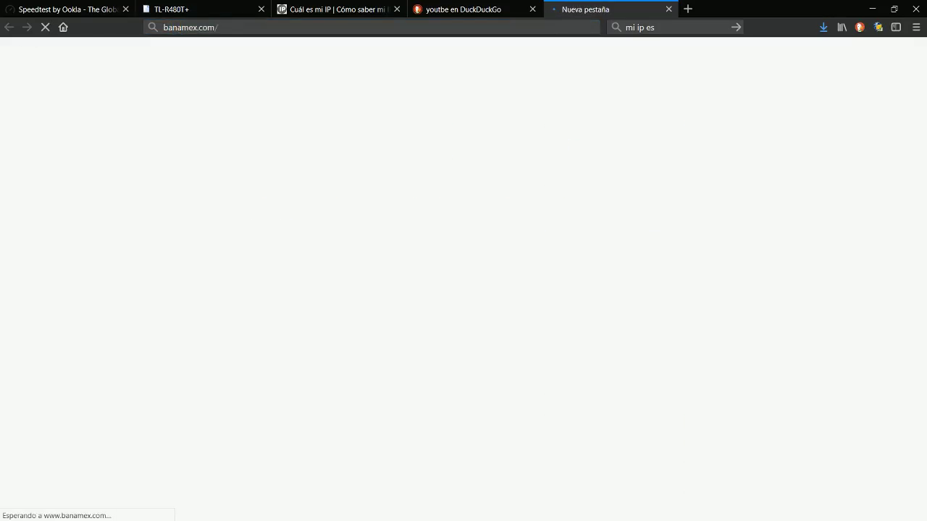
{"action": "key", "text": "ctrl+t"}
{"action": "type", "text": "b"}
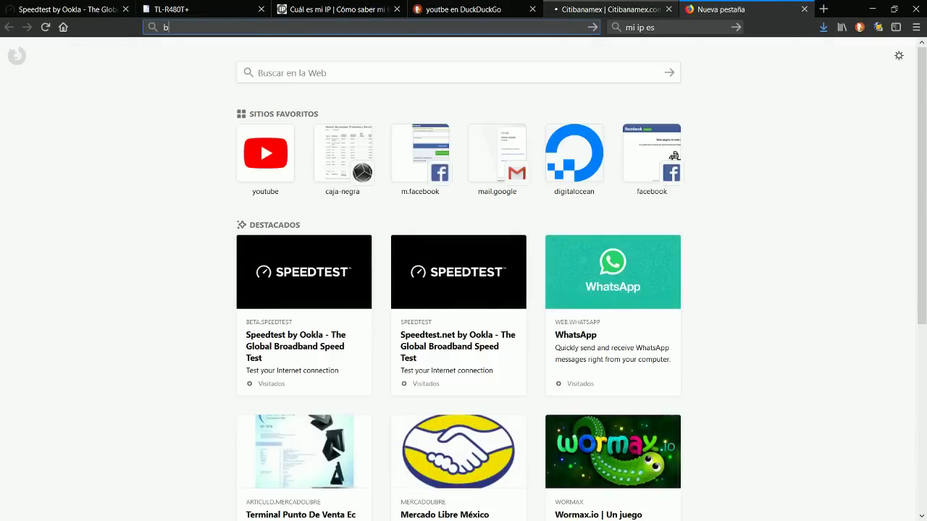
{"action": "type", "text": "ancomer"}
{"action": "key", "text": "Return"}
Step: Return to the Citibanamex page full screen and open the BancaNet login
{"action": "key", "text": "ctrl+Page_Up"}
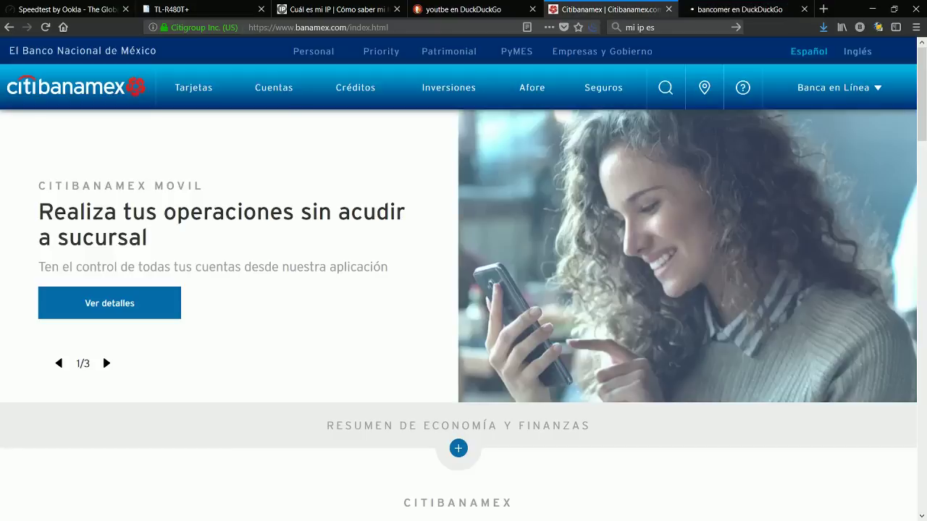
{"action": "key", "text": "F11"}
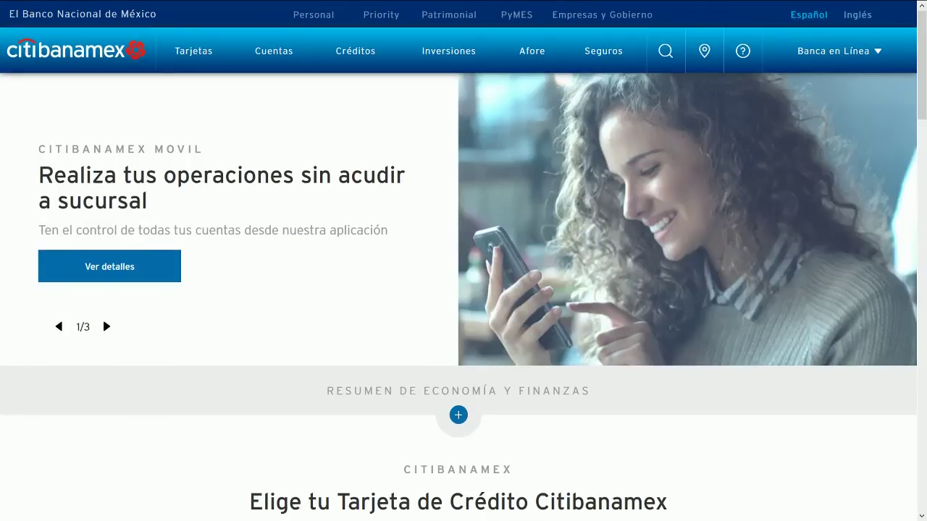
{"action": "left_click", "coordinate": [839, 51]}
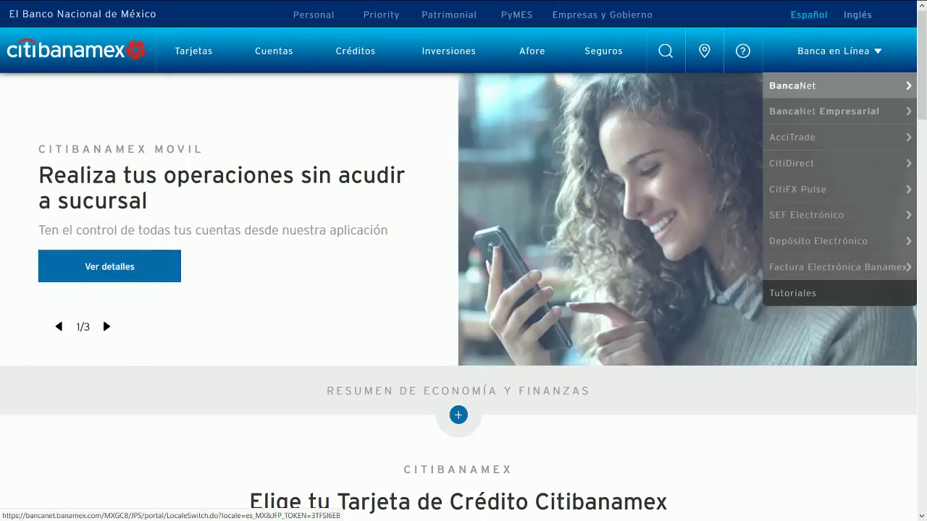
{"action": "left_click", "coordinate": [803, 82]}
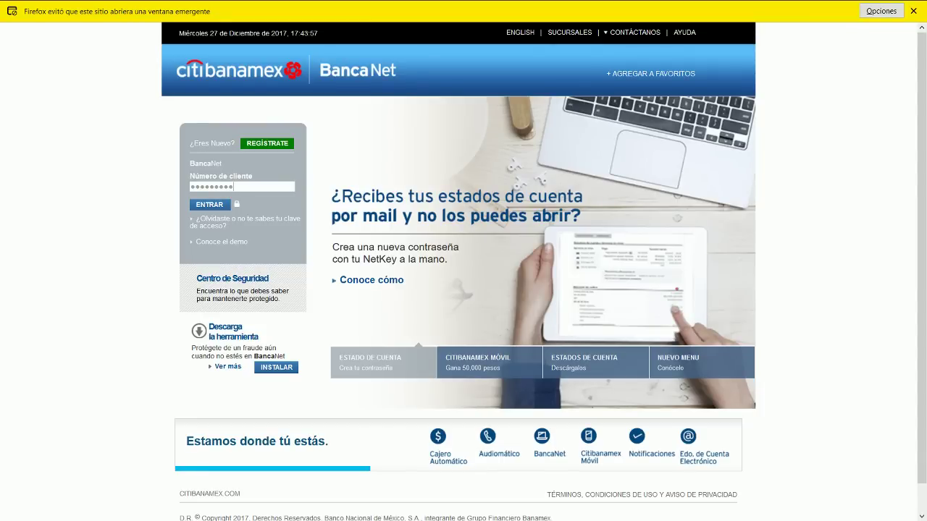
Step: Select the masked client number entry on the BancaNet login, then return to the router
{"action": "key", "text": "ctrl+a"}
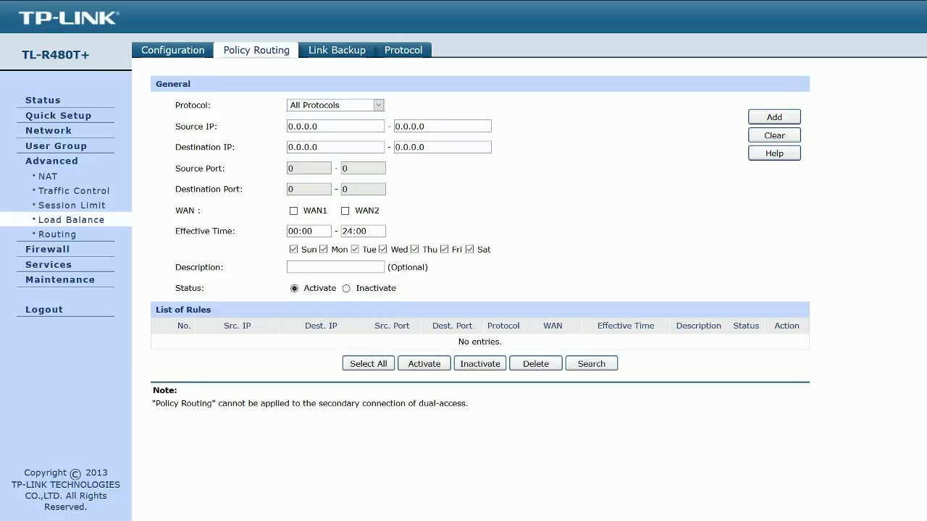
Step: Enter the Source IP start and end addresses and route the rule through WAN1
{"action": "left_click_drag", "start_coordinate": [319, 126], "coordinate": [288, 126]}
{"action": "left_click_drag", "start_coordinate": [319, 126], "coordinate": [288, 126]}
{"action": "type", "text": "192.168.2.2"}
{"action": "key", "text": "Tab"}
{"action": "type", "text": "192.168."}
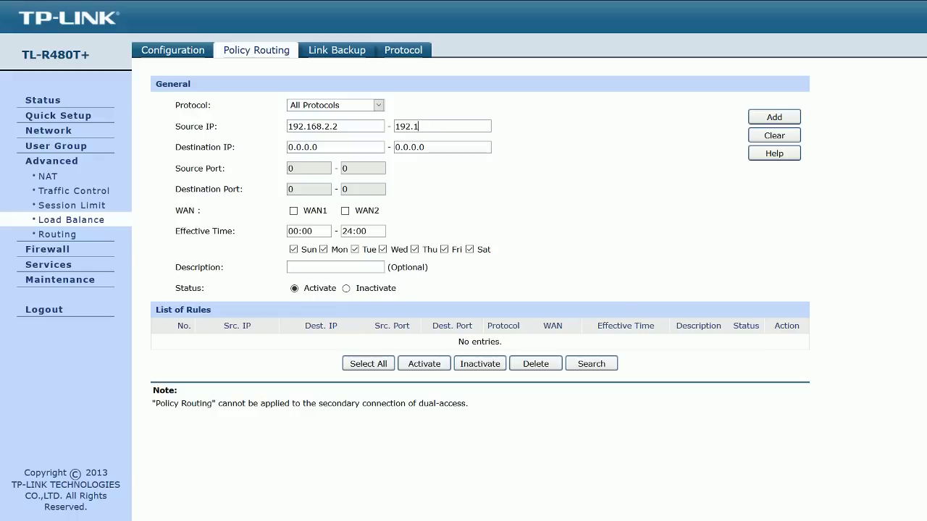
{"action": "type", "text": "1"}
{"action": "type", "text": "2.2"}
{"action": "key", "text": "Tab"}
{"action": "key", "text": "Tab"}
{"action": "key", "text": "Tab"}
{"action": "key", "text": "space"}
Step: Fix both addresses' third octet to 1, making the range 192.168.1.2 to 192.168.1.2
{"action": "left_click", "coordinate": [331, 126]}
{"action": "key", "text": "BackSpace"}
{"action": "type", "text": "1"}
{"action": "left_click", "coordinate": [437, 126]}
{"action": "key", "text": "BackSpace"}
{"action": "type", "text": "1.2"}
Step: Limit the schedule to Monday and Tuesday, unticking Sunday and Wednesday through Saturday
{"action": "left_click", "coordinate": [300, 231]}
{"action": "left_click", "coordinate": [312, 231]}
{"action": "left_click", "coordinate": [324, 249]}
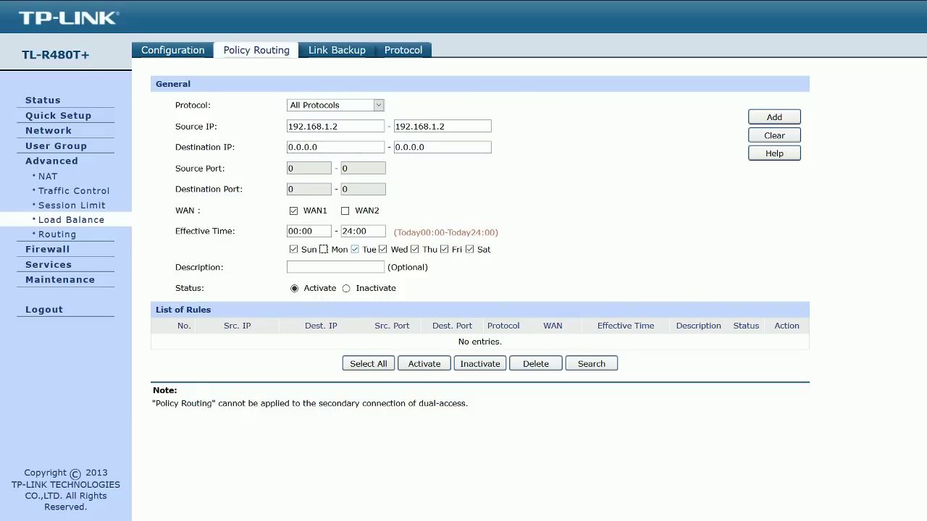
{"action": "key", "text": "space"}
{"action": "left_click", "coordinate": [294, 249]}
{"action": "left_click", "coordinate": [382, 249]}
{"action": "left_click", "coordinate": [414, 249]}
{"action": "left_click", "coordinate": [444, 249]}
{"action": "left_click", "coordinate": [470, 249]}
Step: Set Effective Time 09:00–14:00, describe the rule 'Compu del jefe', and add it
{"action": "left_click", "coordinate": [311, 231]}
{"action": "key", "text": "BackSpace"}
{"action": "key", "text": "BackSpace"}
{"action": "key", "text": "BackSpace"}
{"action": "key", "text": "BackSpace"}
{"action": "key", "text": "BackSpace"}
{"action": "type", "text": "09:00"}
{"action": "key", "text": "Tab"}
{"action": "type", "text": "14:00"}
{"action": "key", "text": "Tab"}
{"action": "left_click", "coordinate": [335, 267]}
{"action": "type", "text": "Compu del jefe"}
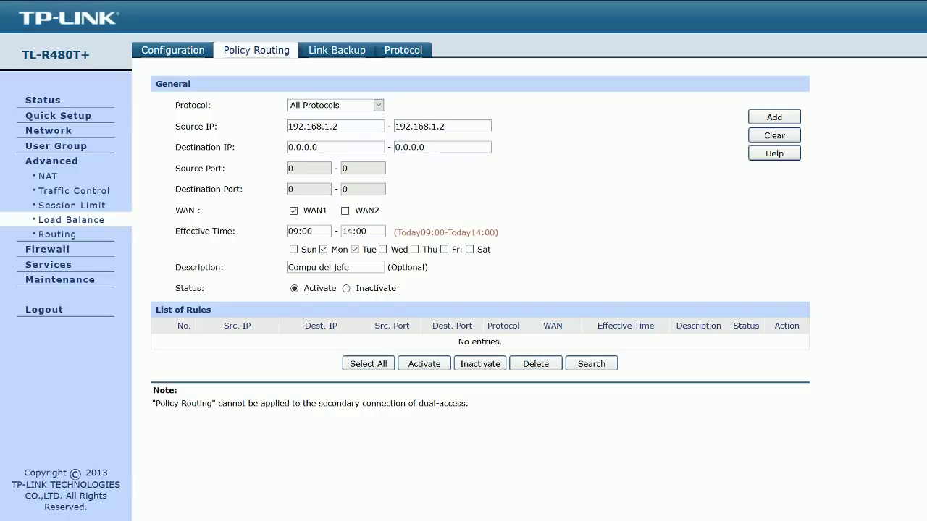
{"action": "key", "text": "Return"}
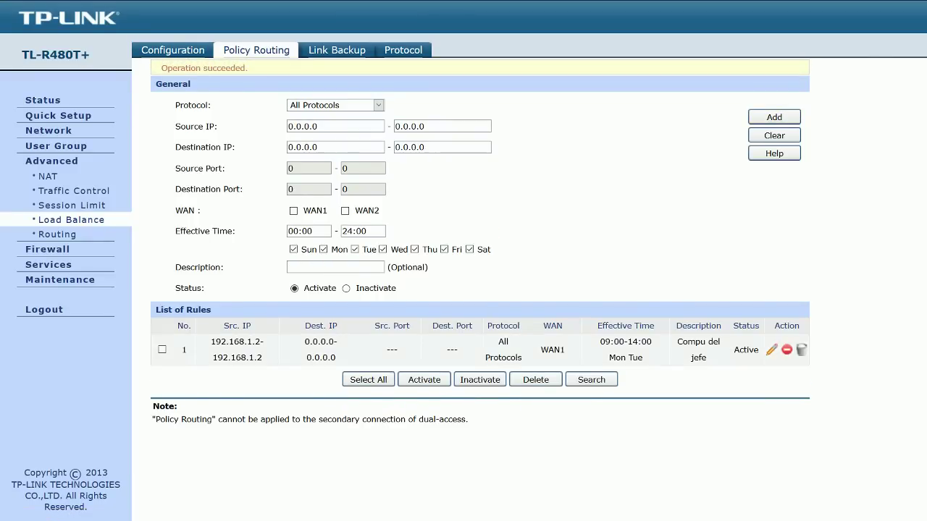
{"action": "left_click_drag", "start_coordinate": [734, 349], "coordinate": [753, 349]}
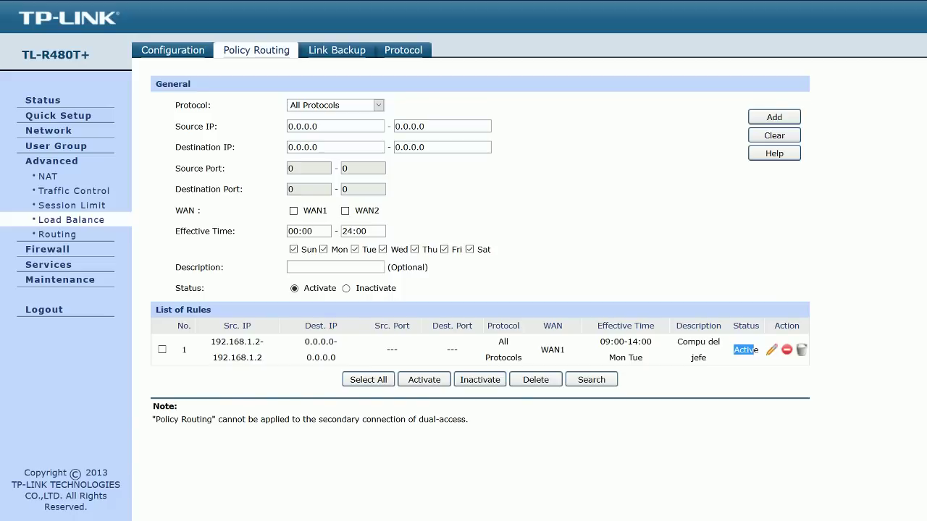
{"action": "left_click", "coordinate": [317, 125]}
{"action": "key", "text": "ctrl+a"}
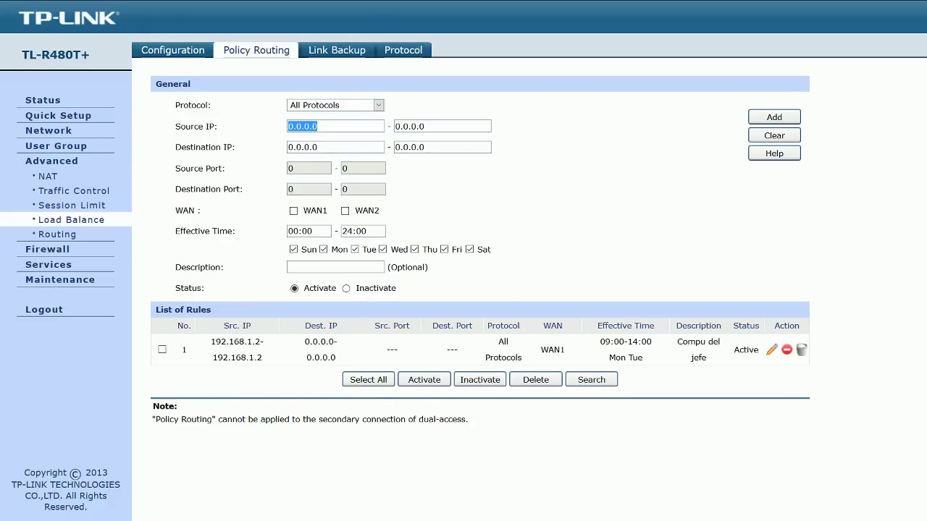
{"action": "key", "text": "End"}
{"action": "triple_click", "coordinate": [186, 210]}
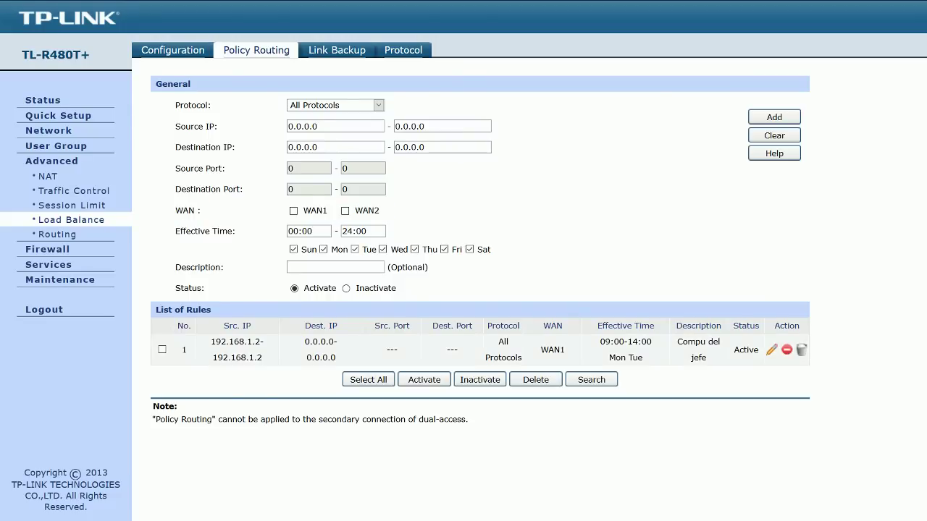
Step: Deactivate and delete policy rule 1, then go to the Link Backup page
{"action": "left_click_drag", "start_coordinate": [179, 349], "coordinate": [759, 353]}
{"action": "left_click", "coordinate": [786, 350]}
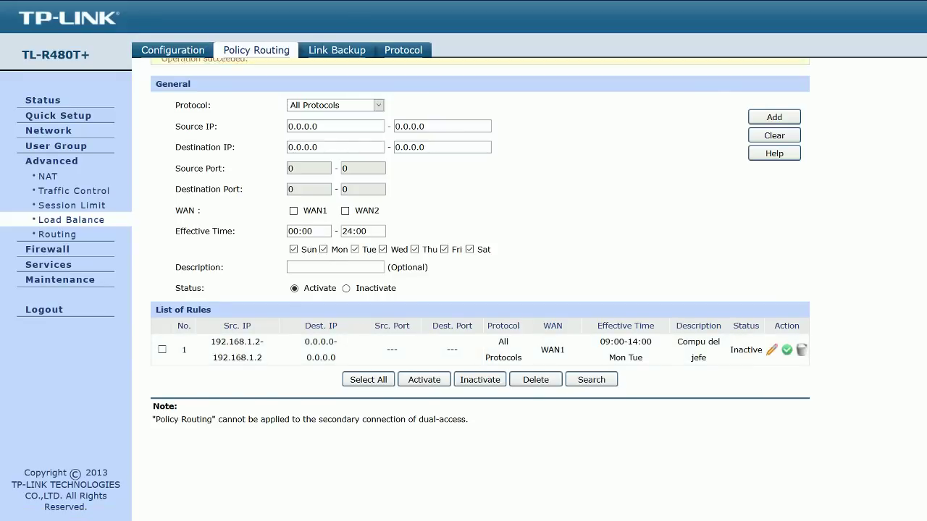
{"action": "left_click", "coordinate": [801, 350]}
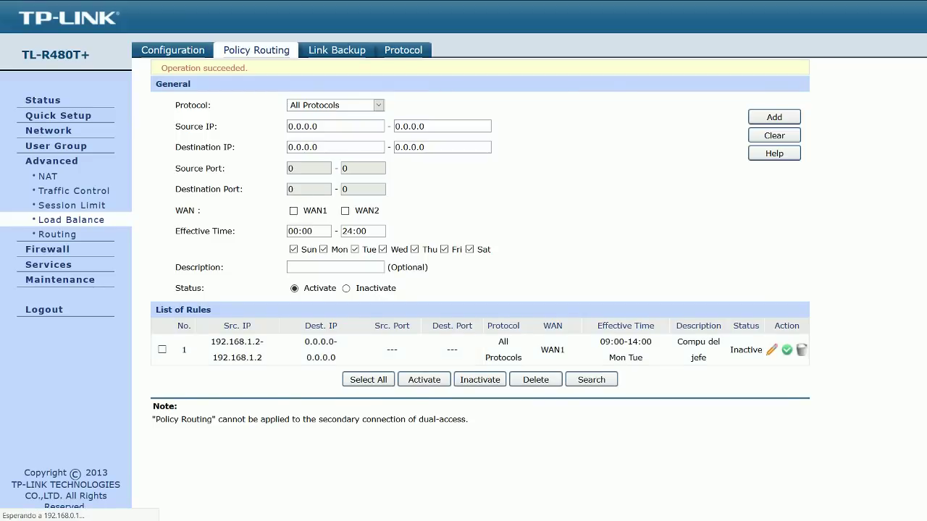
{"action": "left_click", "coordinate": [337, 50]}
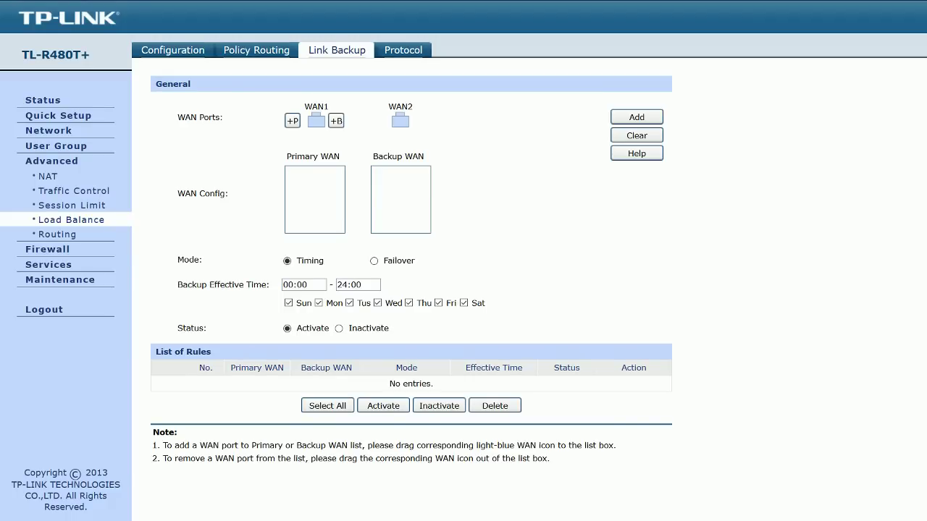
{"action": "mouse_move", "coordinate": [400, 121]}
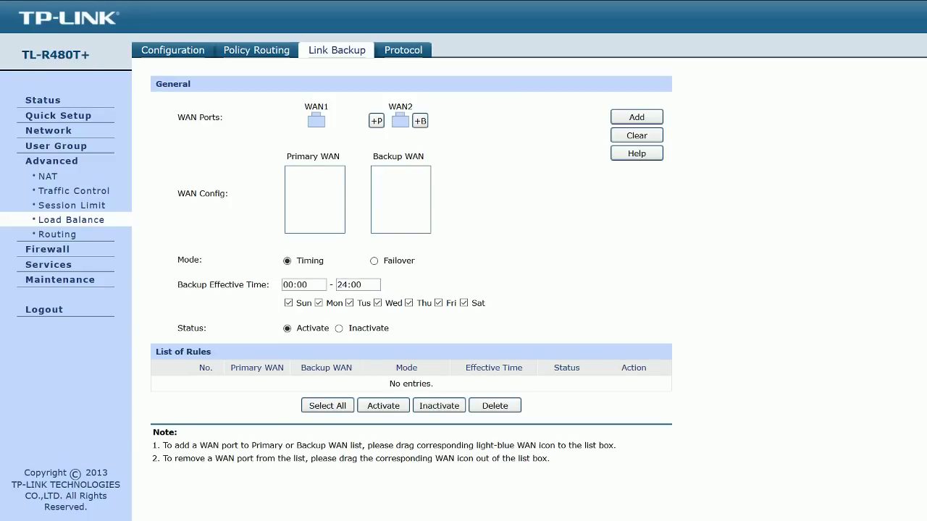
{"action": "mouse_move", "coordinate": [316, 121]}
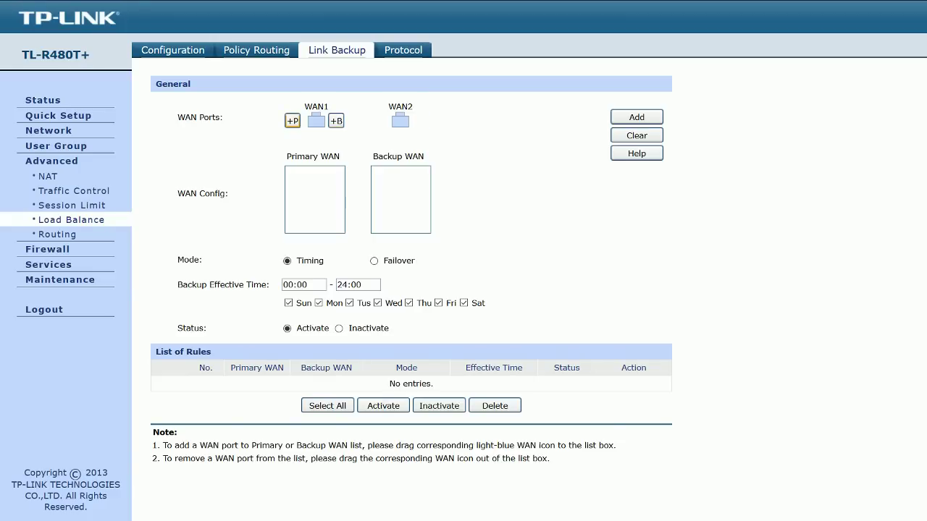
Step: Add WAN1 as primary and WAN2 as backup WAN, then select the 00:00 backup start time
{"action": "left_click", "coordinate": [292, 121]}
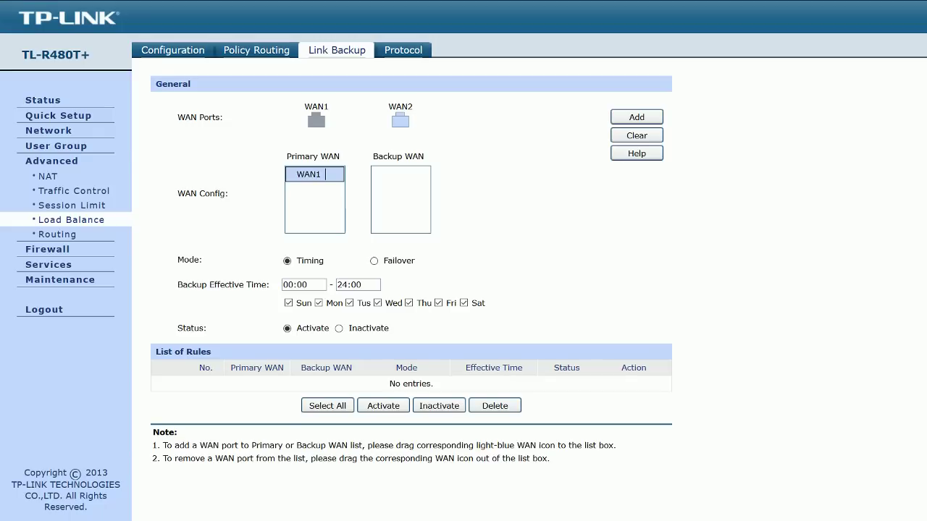
{"action": "mouse_move", "coordinate": [400, 121]}
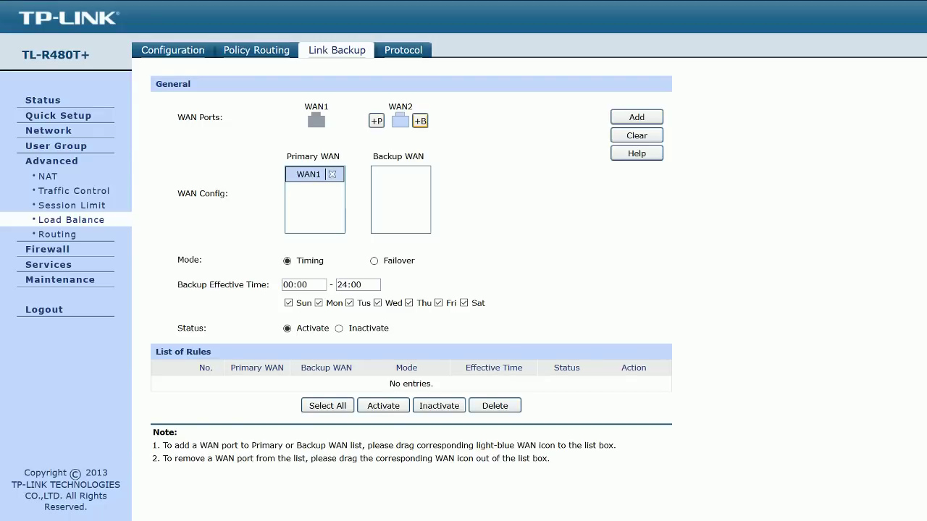
{"action": "left_click", "coordinate": [420, 121]}
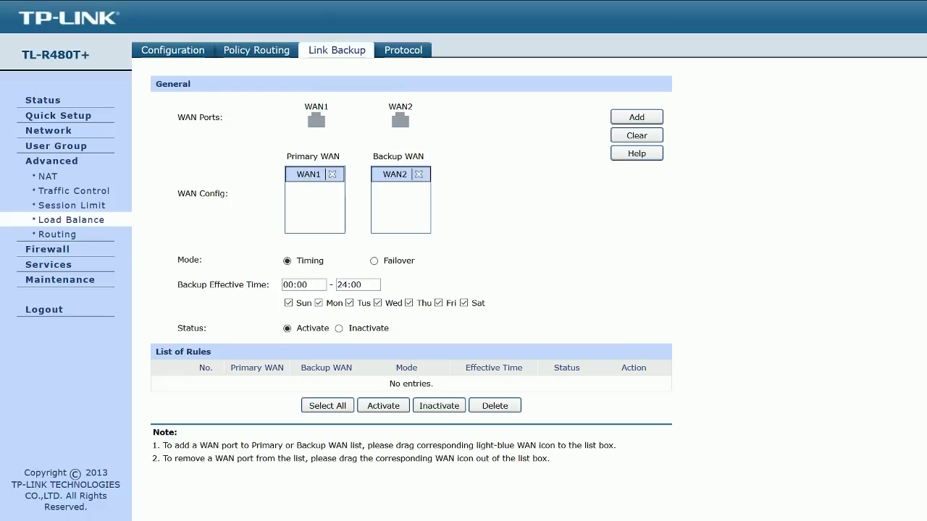
{"action": "left_click_drag", "start_coordinate": [177, 259], "coordinate": [324, 261]}
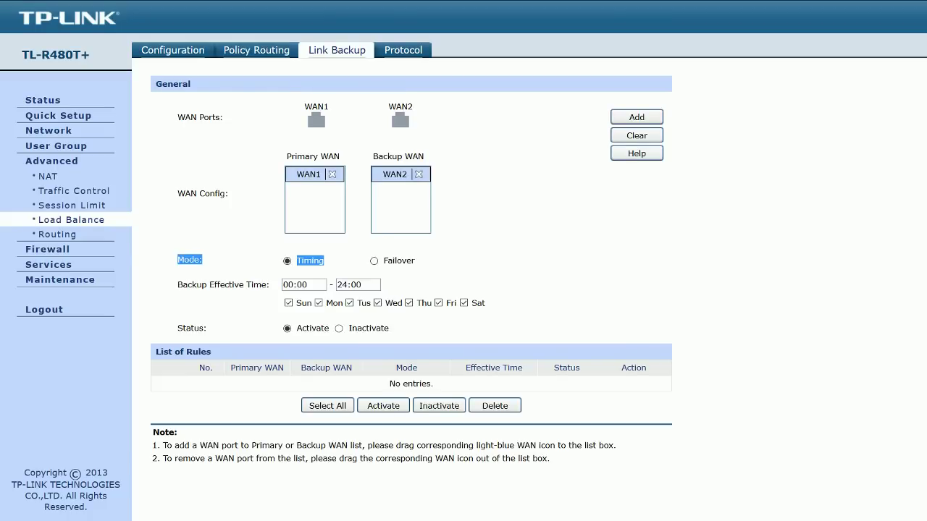
{"action": "double_click", "coordinate": [310, 261]}
{"action": "double_click", "coordinate": [301, 284]}
{"action": "triple_click", "coordinate": [301, 284]}
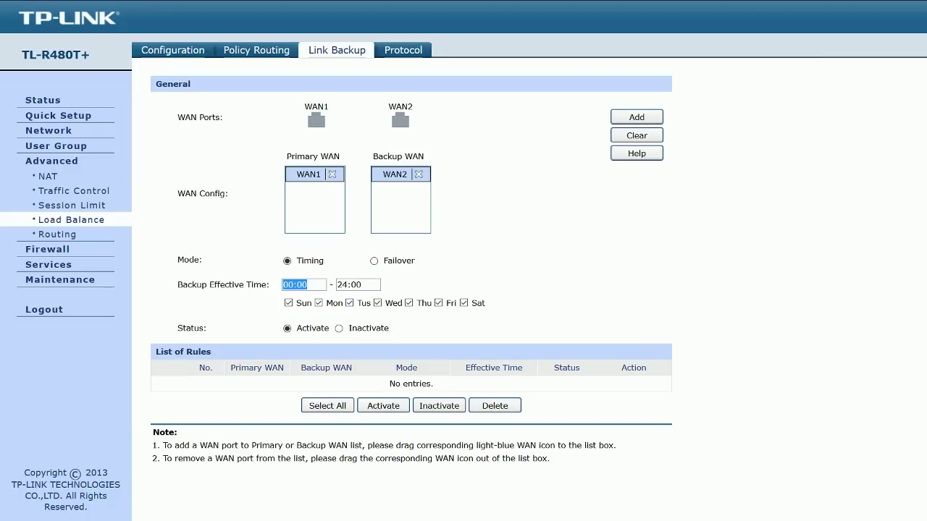
Step: Add a Failover rule with WAN2 as primary and WAN1 as backup WAN
{"action": "left_click", "coordinate": [373, 260]}
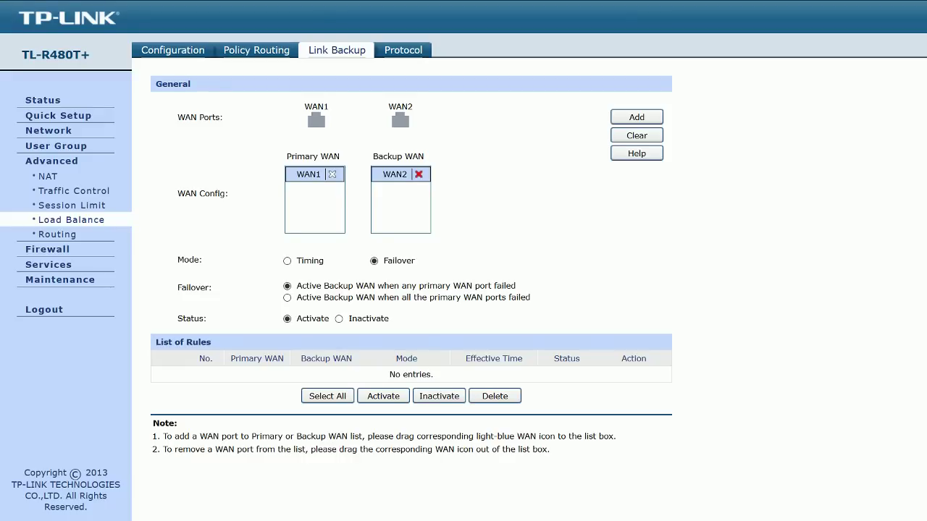
{"action": "left_click", "coordinate": [419, 174]}
{"action": "left_click", "coordinate": [332, 174]}
{"action": "mouse_move", "coordinate": [420, 121]}
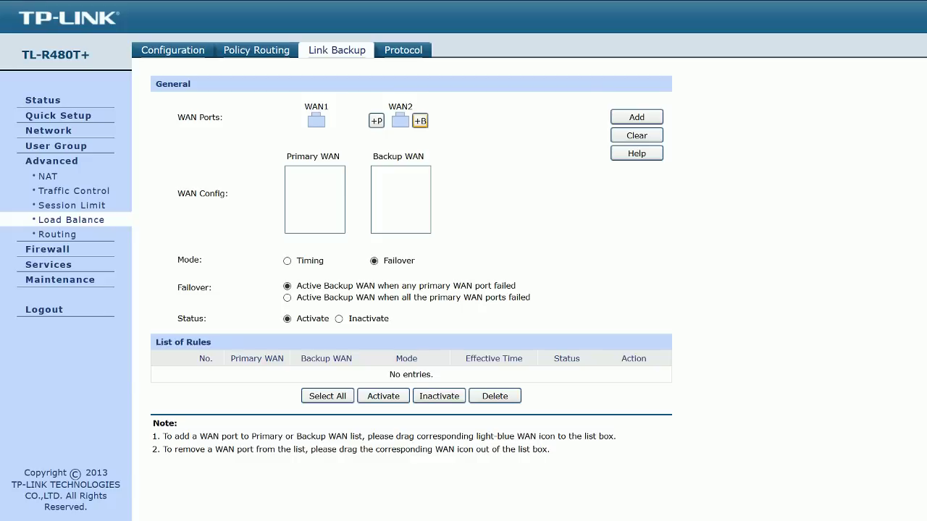
{"action": "left_click", "coordinate": [376, 121]}
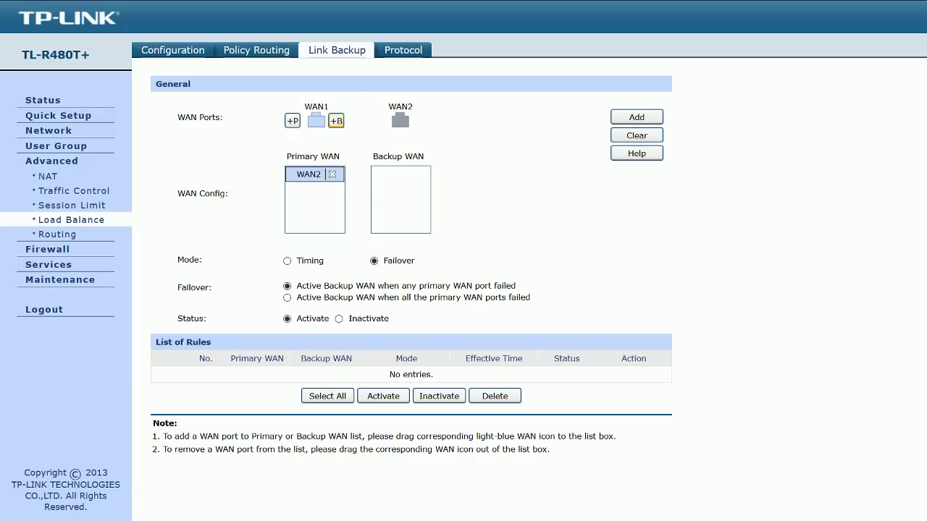
{"action": "left_click", "coordinate": [336, 121]}
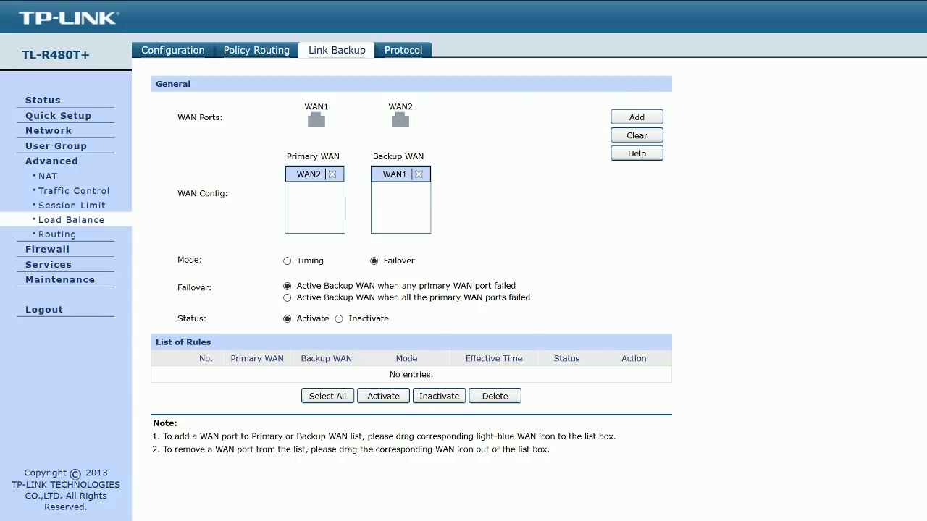
{"action": "left_click", "coordinate": [636, 117]}
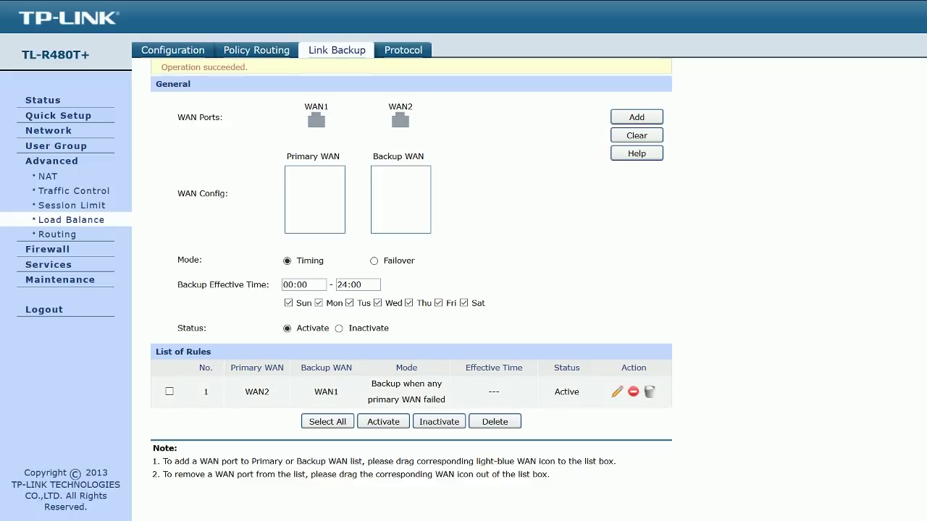
Step: Delete the new WAN2-to-WAN1 failover rule and view the load balancing Protocol list
{"action": "double_click", "coordinate": [326, 392]}
{"action": "left_click_drag", "start_coordinate": [301, 367], "coordinate": [352, 368]}
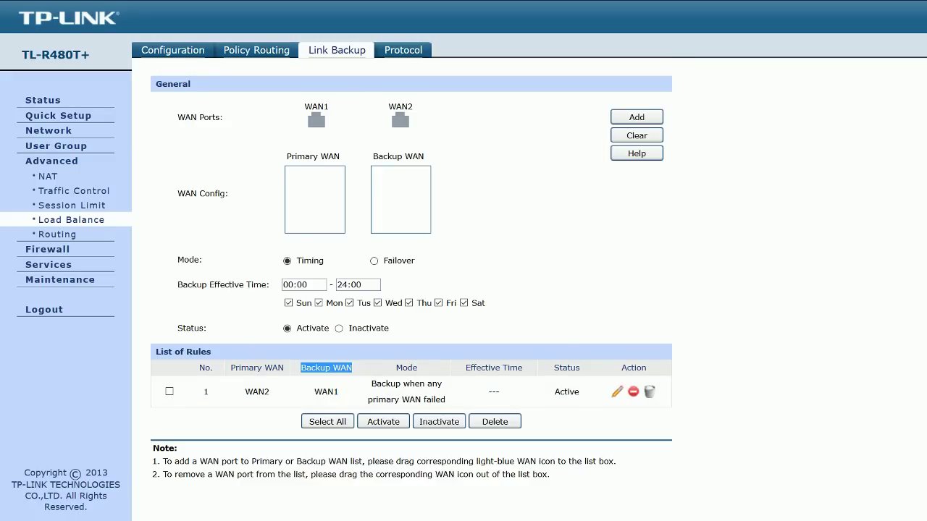
{"action": "left_click", "coordinate": [352, 368]}
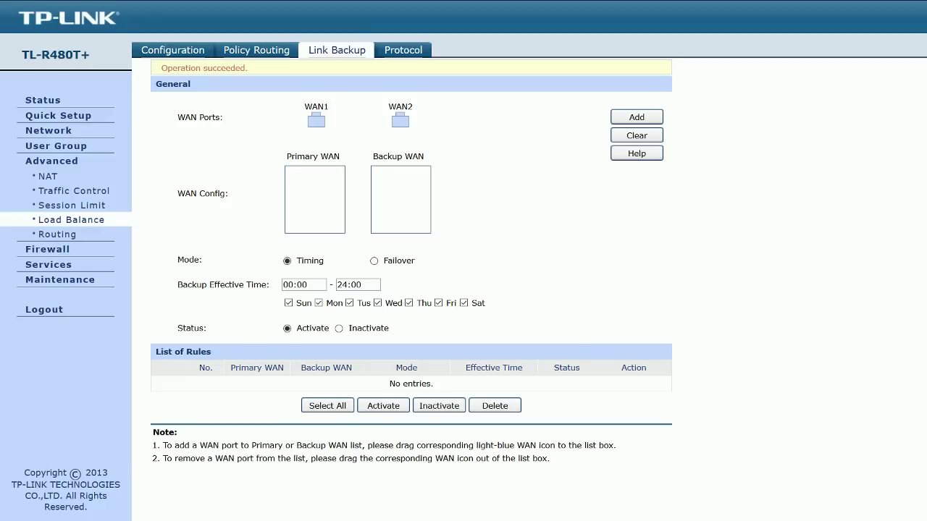
{"action": "left_click", "coordinate": [403, 50]}
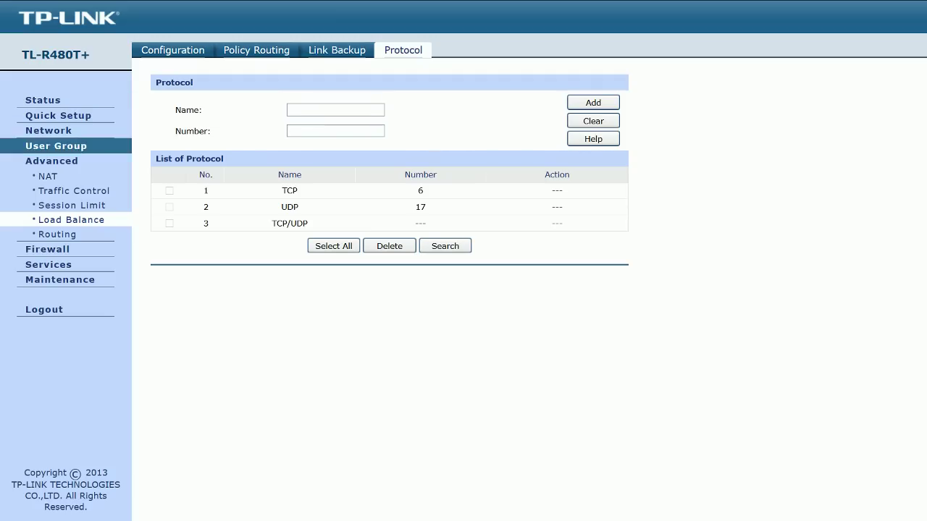
Step: Enable Application Optimized Routing in load balancing and save it
{"action": "left_click", "coordinate": [71, 219]}
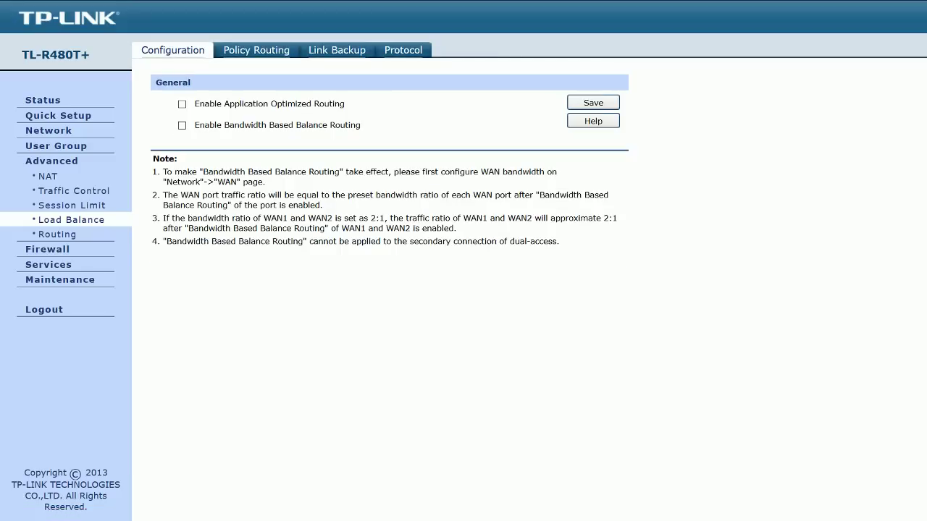
{"action": "left_click", "coordinate": [181, 104]}
{"action": "left_click", "coordinate": [593, 102]}
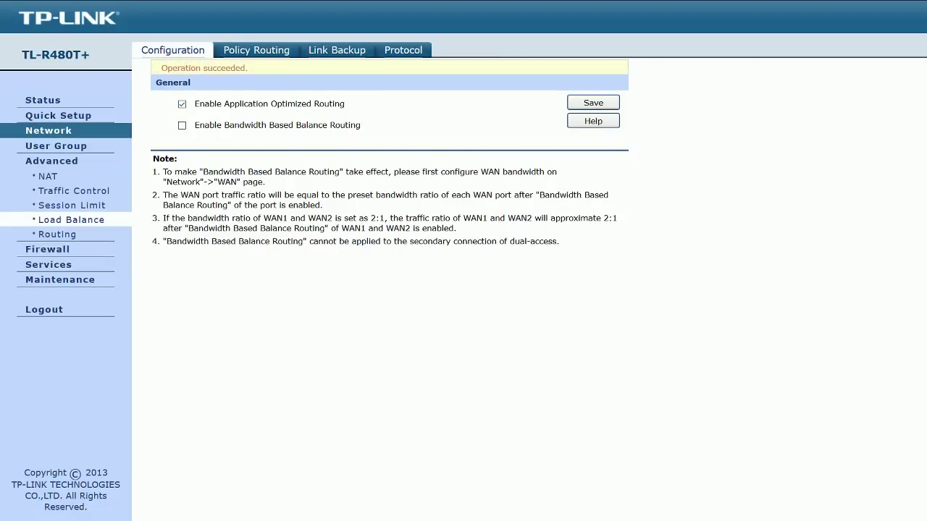
Step: Save Traffic Control with Disable Bandwidth Control selected, then go to Maintenance
{"action": "left_click", "coordinate": [48, 176]}
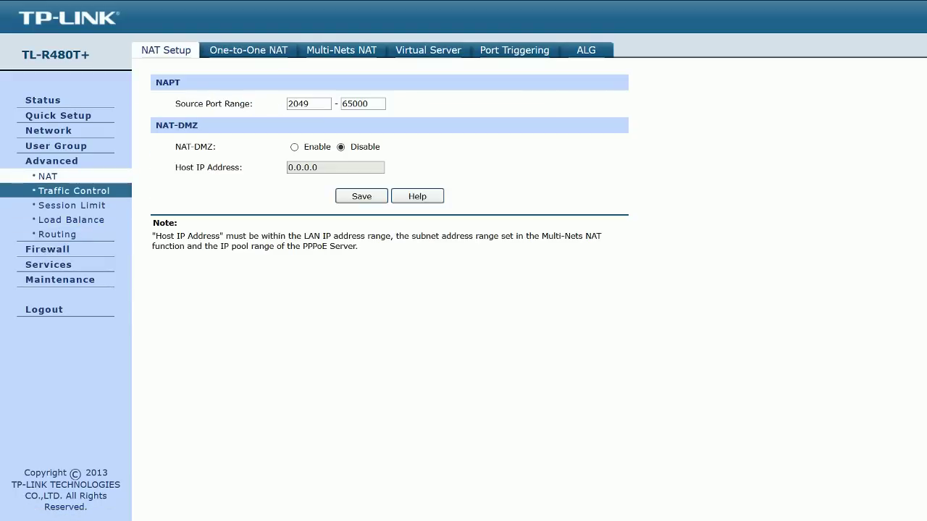
{"action": "left_click", "coordinate": [72, 190]}
{"action": "left_click", "coordinate": [182, 103]}
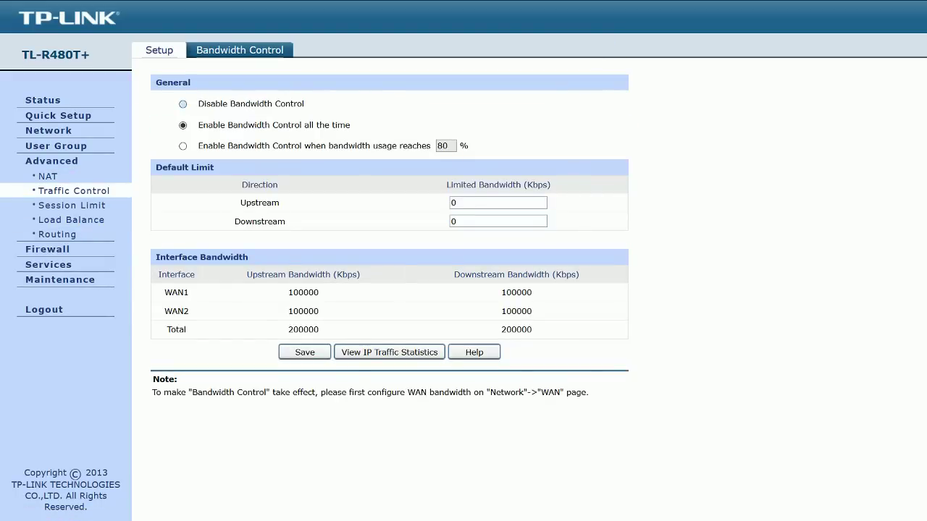
{"action": "left_click", "coordinate": [305, 352]}
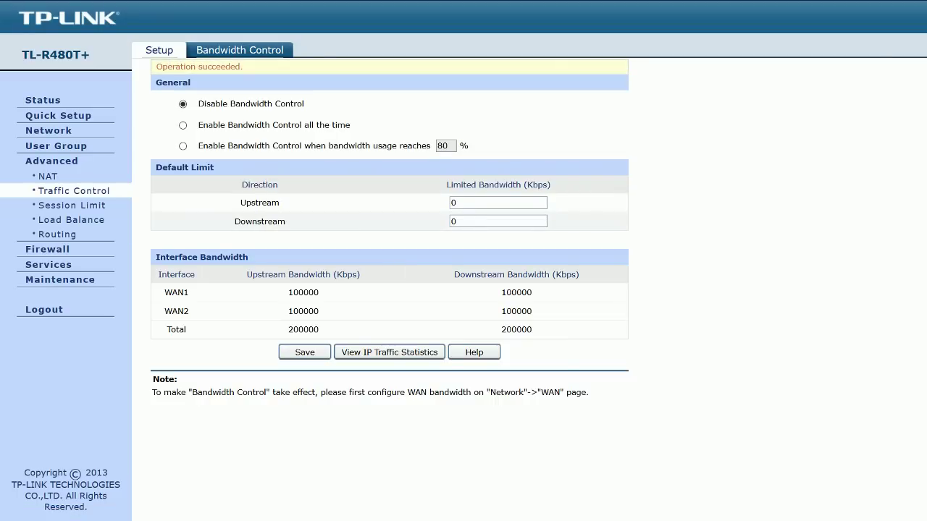
{"action": "left_click", "coordinate": [60, 279]}
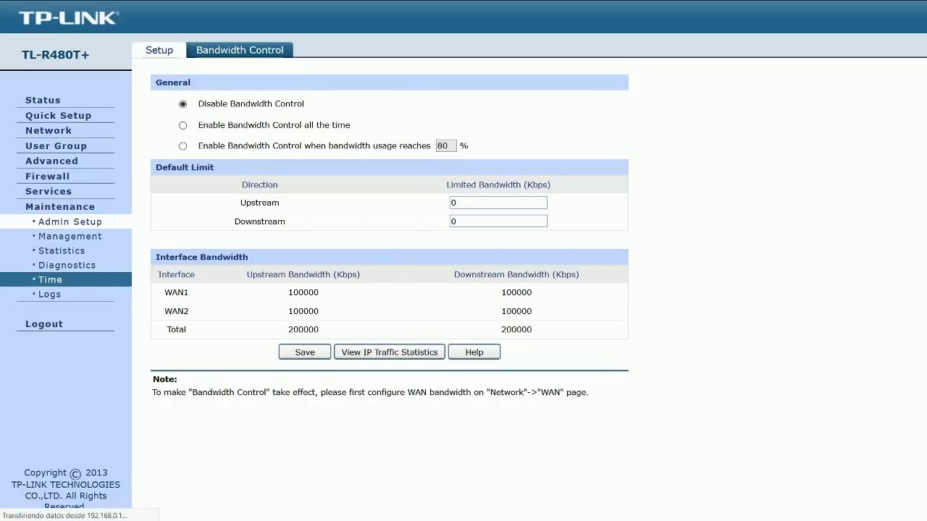
Step: Show interface statistics with WAN1 receiving 5367.217 Kbps and start another speed test
{"action": "left_click", "coordinate": [62, 251]}
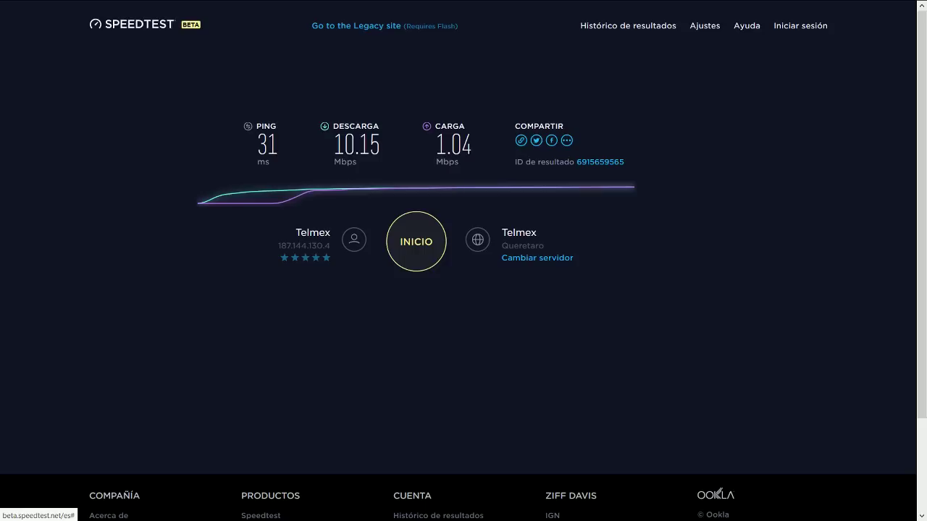
{"action": "left_click", "coordinate": [417, 241]}
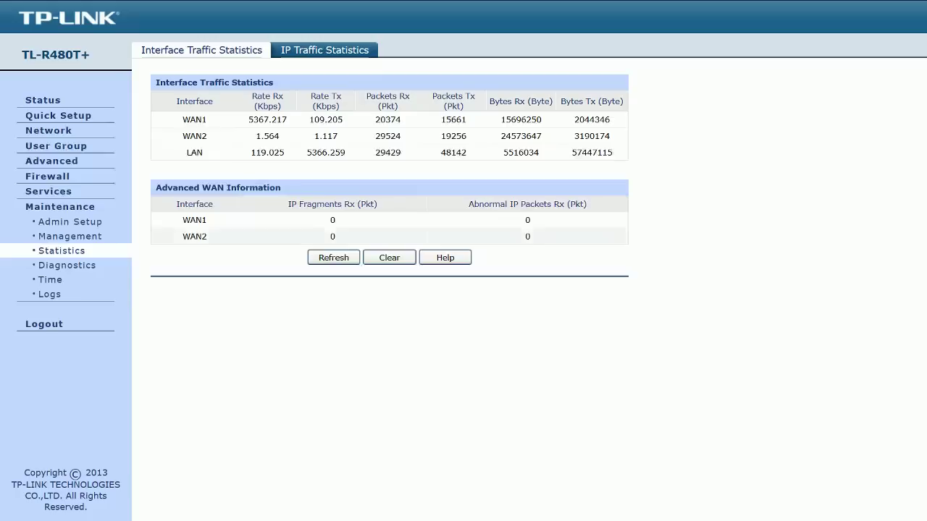
{"action": "left_click_drag", "start_coordinate": [248, 119], "coordinate": [287, 120]}
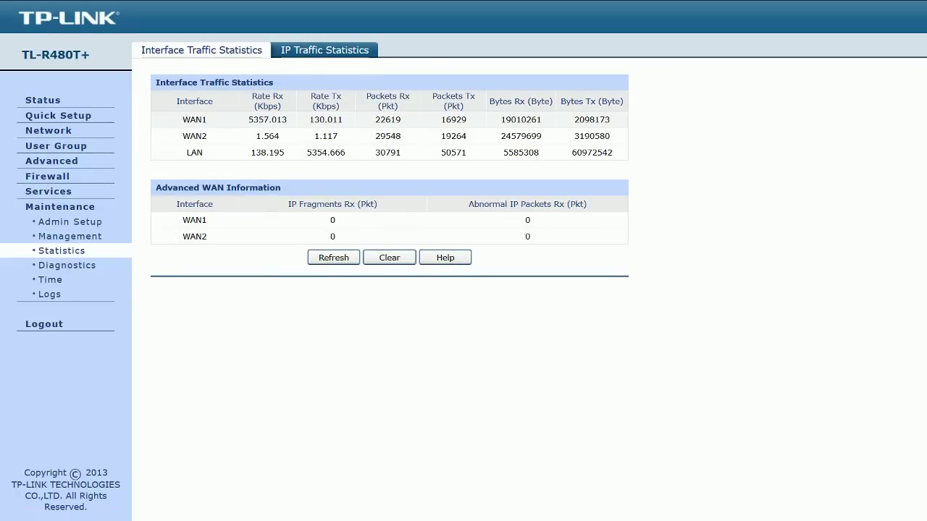
{"action": "left_click_drag", "start_coordinate": [248, 119], "coordinate": [280, 120]}
{"action": "double_click", "coordinate": [325, 120]}
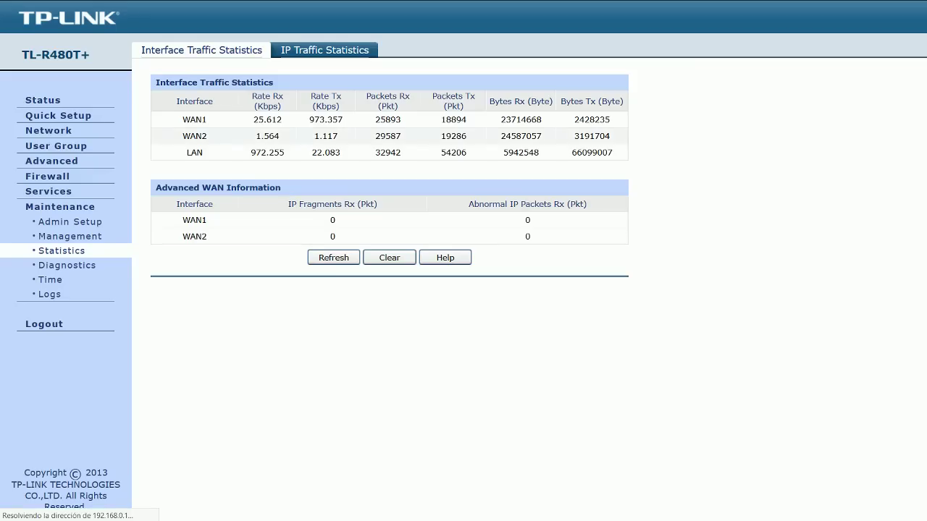
{"action": "left_click_drag", "start_coordinate": [309, 120], "coordinate": [344, 120]}
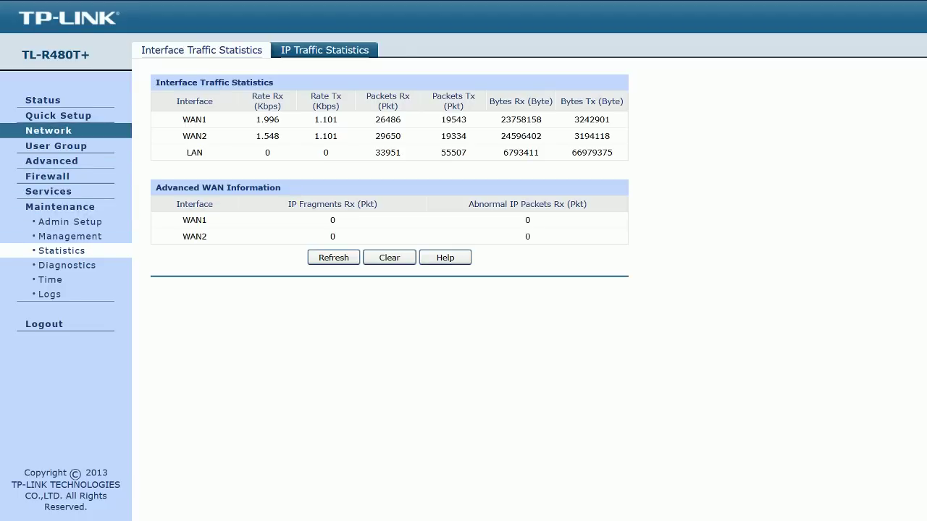
Step: Save bandwidth control as enabled all the time, then go to Maintenance
{"action": "left_click", "coordinate": [52, 161]}
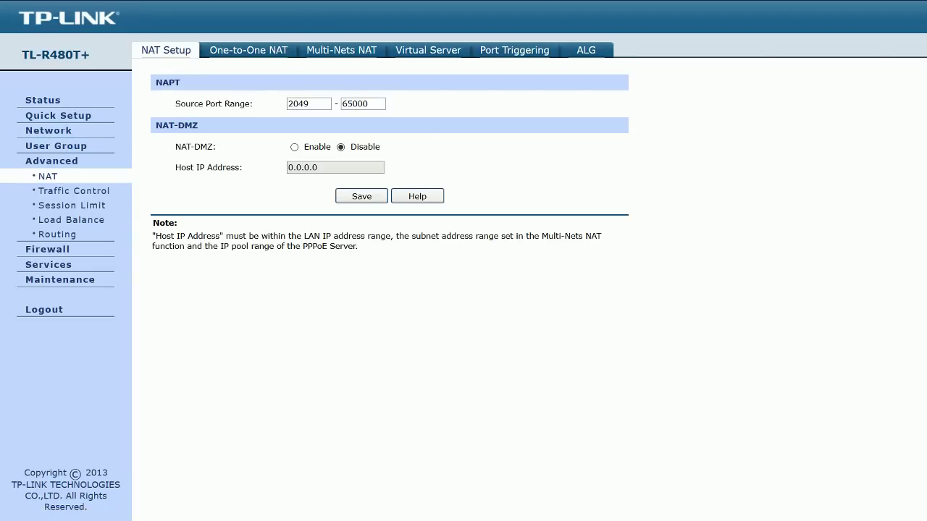
{"action": "left_click", "coordinate": [74, 190]}
{"action": "left_click", "coordinate": [182, 125]}
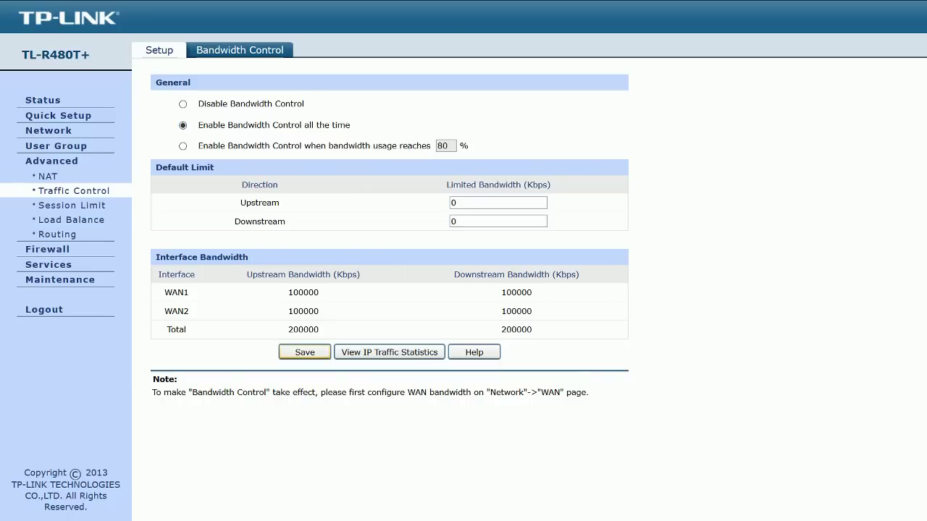
{"action": "left_click", "coordinate": [305, 352]}
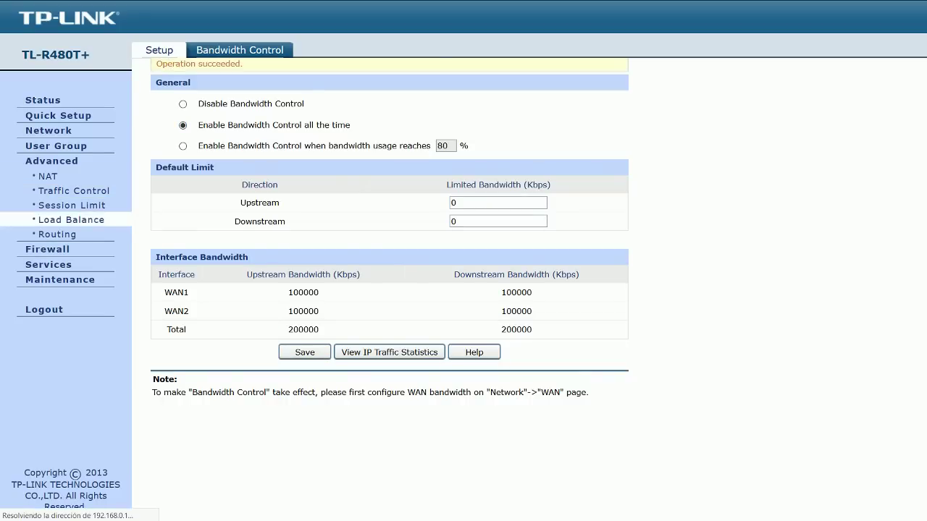
{"action": "left_click", "coordinate": [593, 103]}
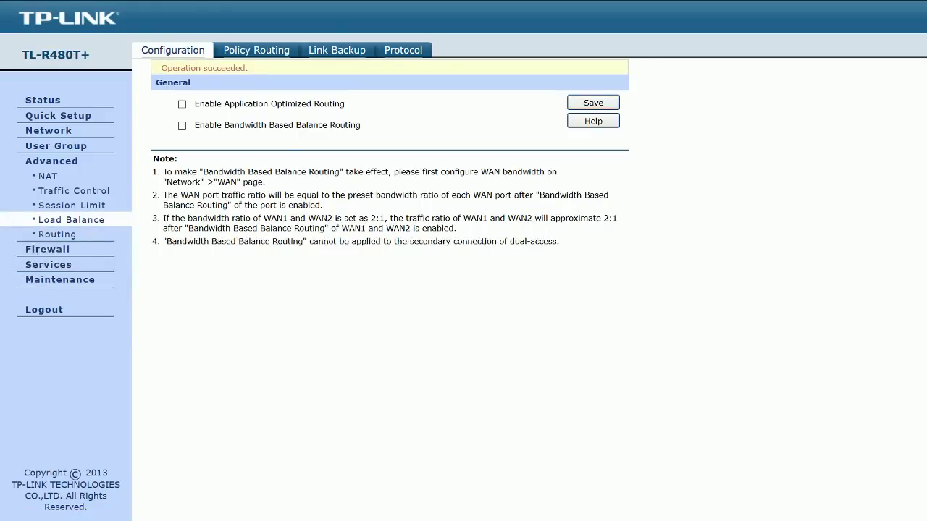
{"action": "left_click", "coordinate": [60, 279]}
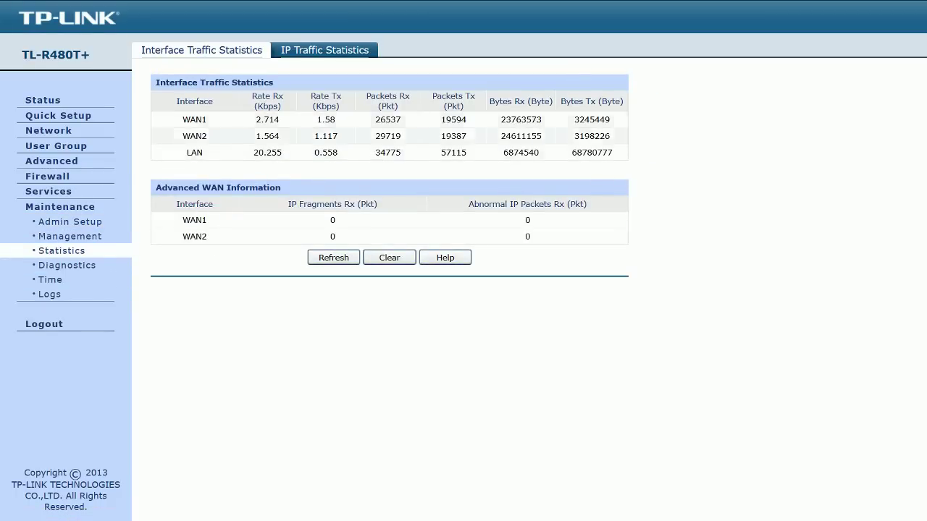
Step: Run another speed test (10.19 Mbps download), then highlight the WAN1 850.906 Kbps and WAN2 436.407 Kbps transmit rates
{"action": "left_click_drag", "start_coordinate": [472, 145], "coordinate": [447, 144]}
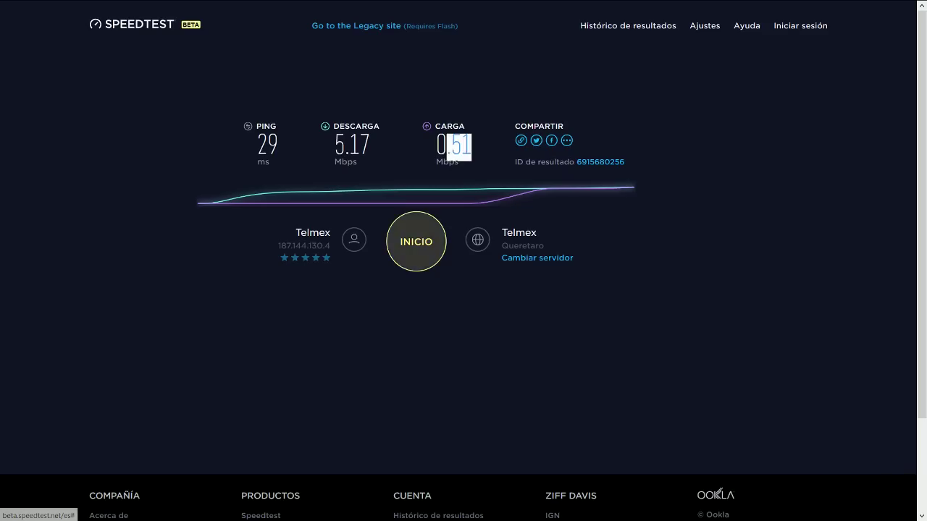
{"action": "left_click", "coordinate": [416, 241]}
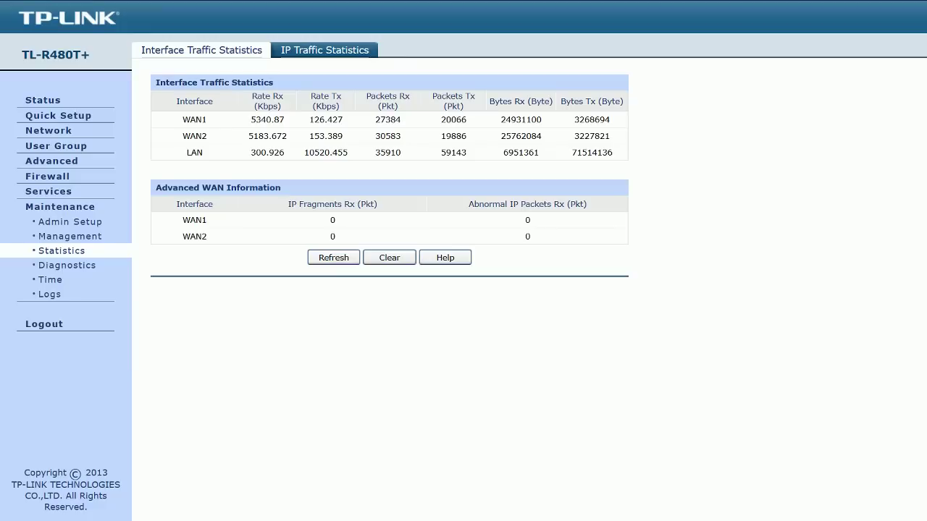
{"action": "left_click_drag", "start_coordinate": [251, 119], "coordinate": [286, 136]}
{"action": "left_click", "coordinate": [287, 136]}
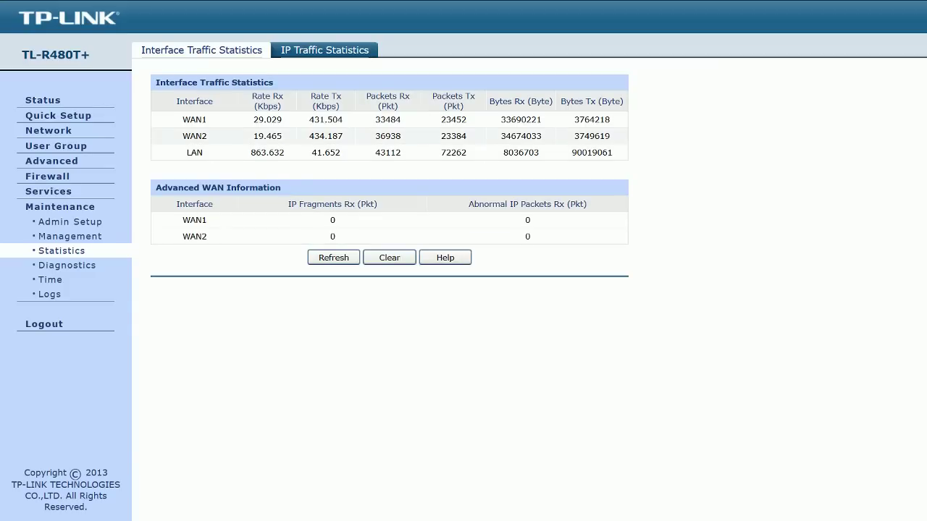
{"action": "double_click", "coordinate": [326, 136]}
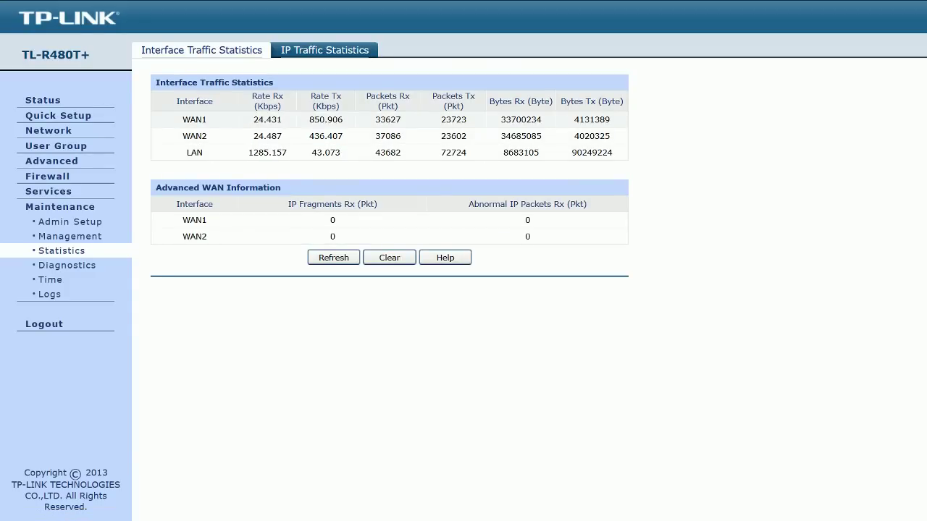
{"action": "left_click_drag", "start_coordinate": [309, 120], "coordinate": [343, 136]}
{"action": "left_click", "coordinate": [342, 136]}
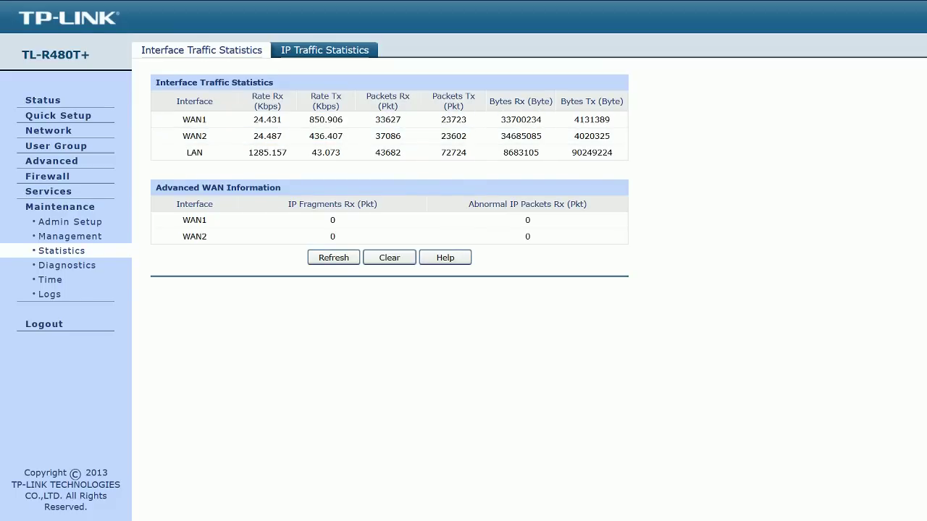